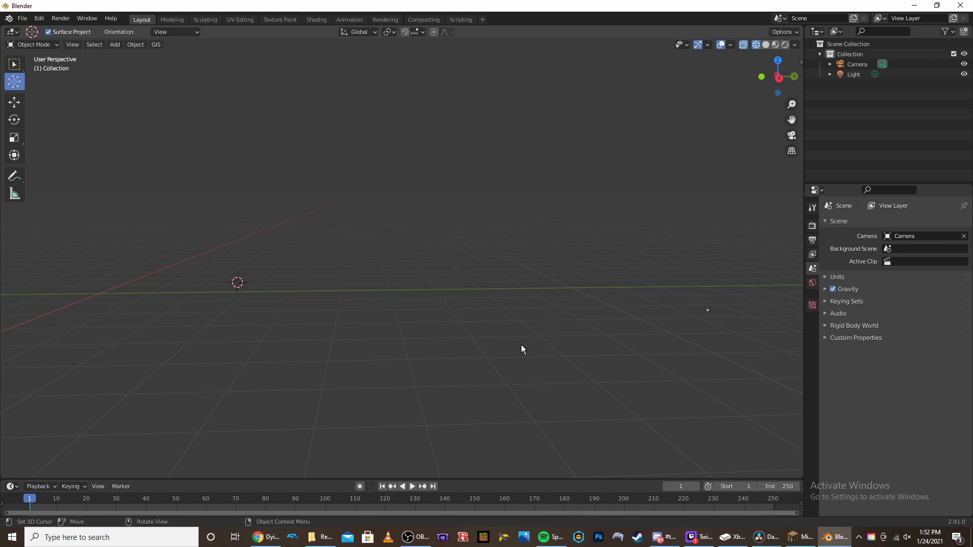
Look at the Raptor engine exhaust reference photo in Chrome and return to the Blender scene.
left_click(277, 536)
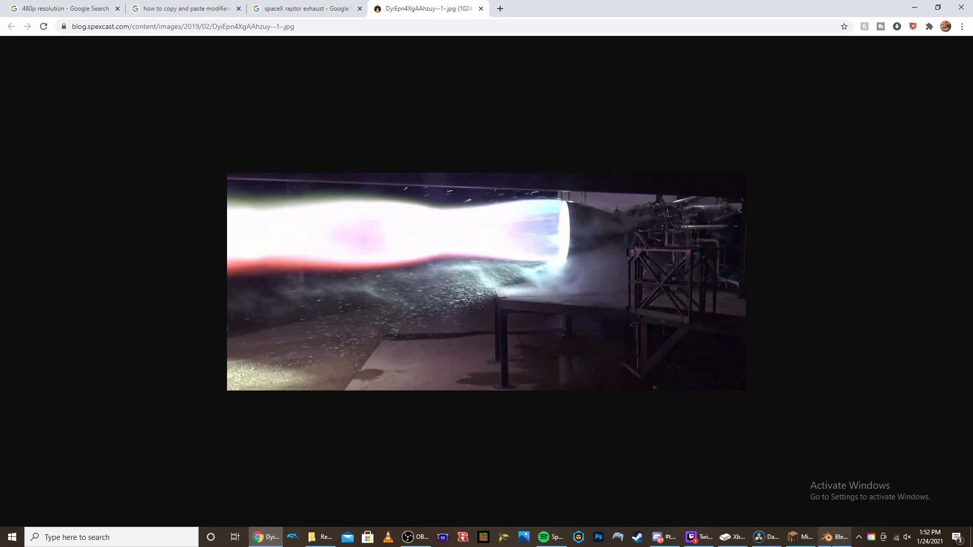
left_click(835, 537)
middle_click_drag(376, 303, 418, 329)
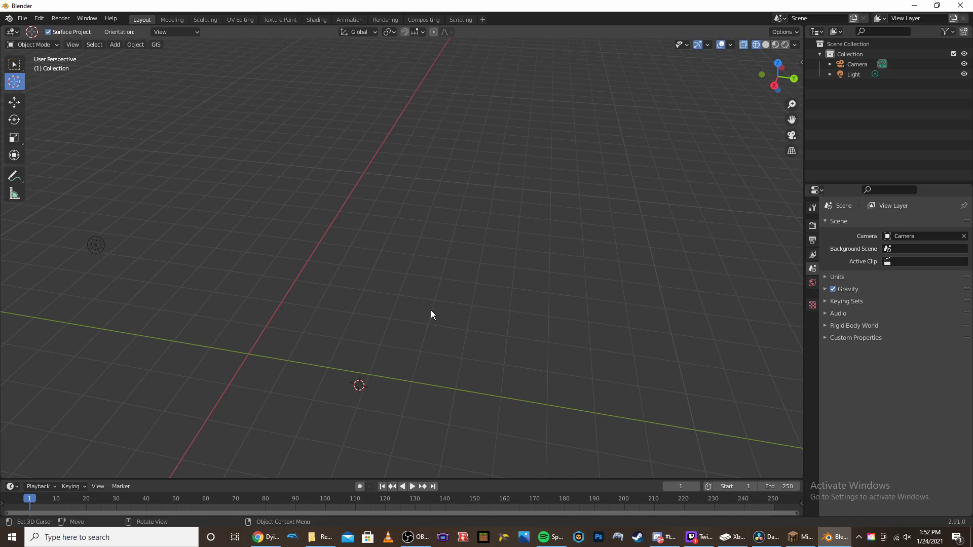
middle_click_drag(429, 347, 428, 375)
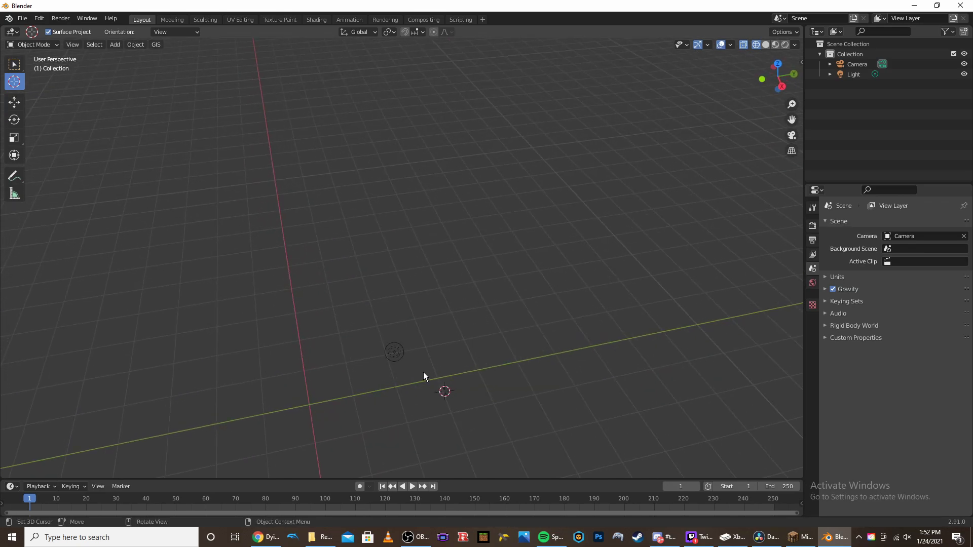
Add a circle mesh to the scene as the base ring of the exhaust plume.
middle_click_drag(457, 370, 427, 280)
key("shift+a")
mouse_move(409, 253)
left_click(450, 274)
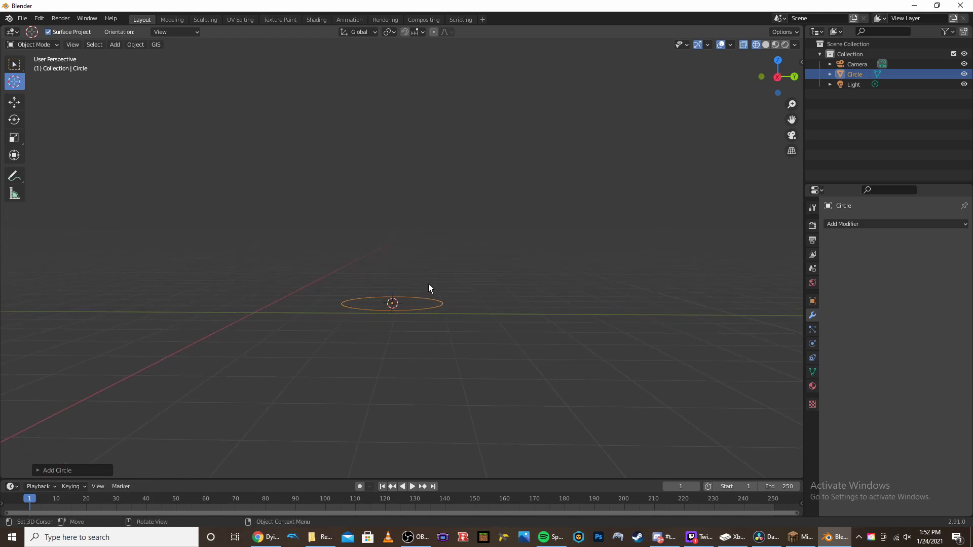
Rotate the circle 90° about the X axis in the right orthographic view so it stands upright.
key("KP_3")
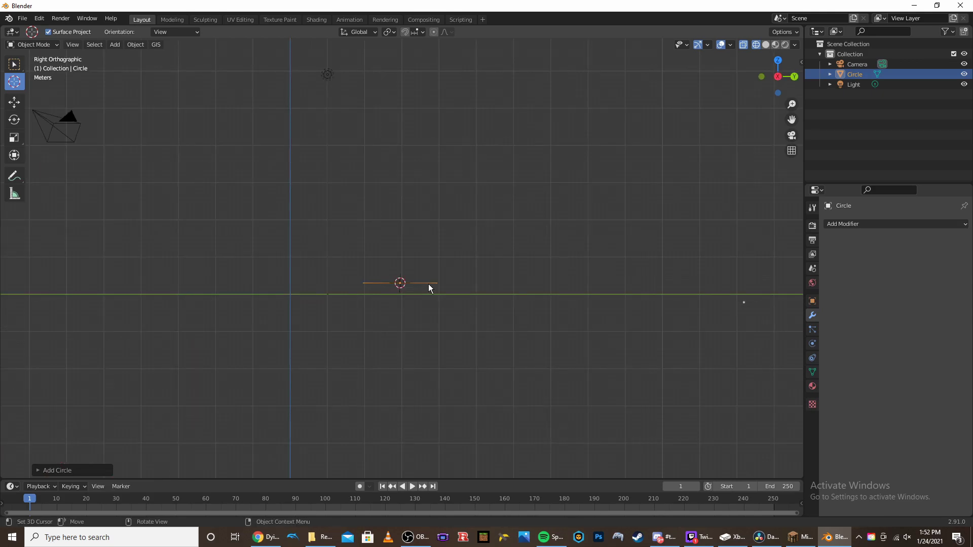
key("r")
key("x")
key("9")
key("0")
key("Return")
scroll(407, 309, "up", 5)
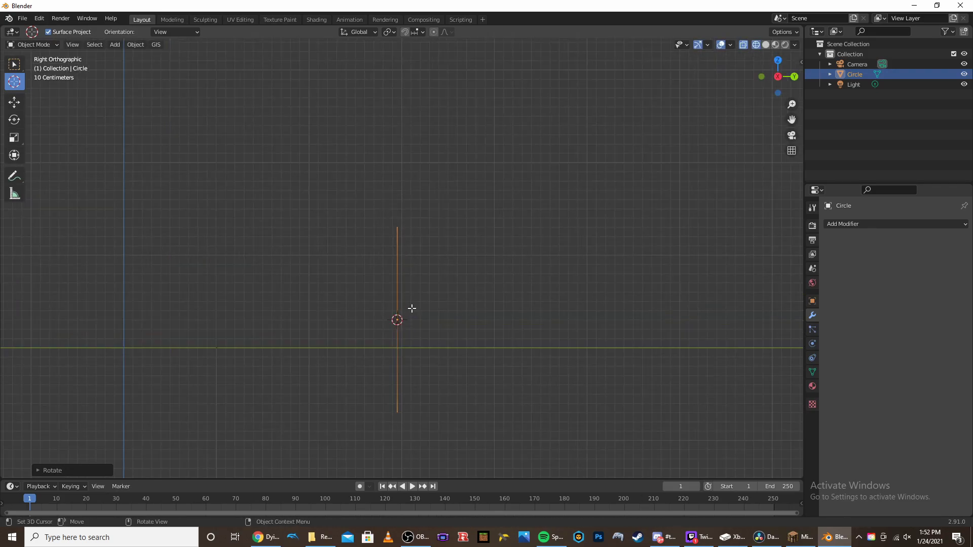
Open the circle for mesh editing in Blender, checking the plume's shape against the exhaust photo in Chrome.
key("Tab")
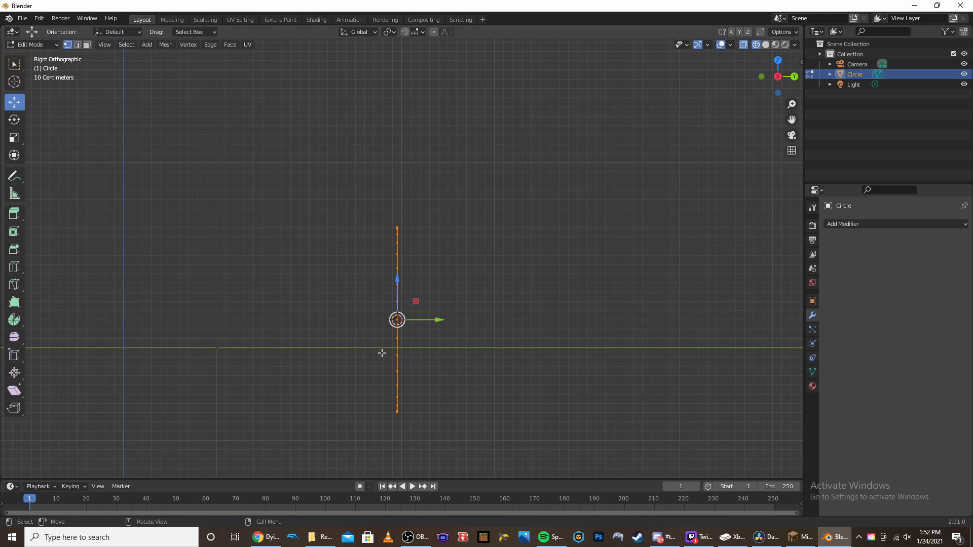
left_click(263, 538)
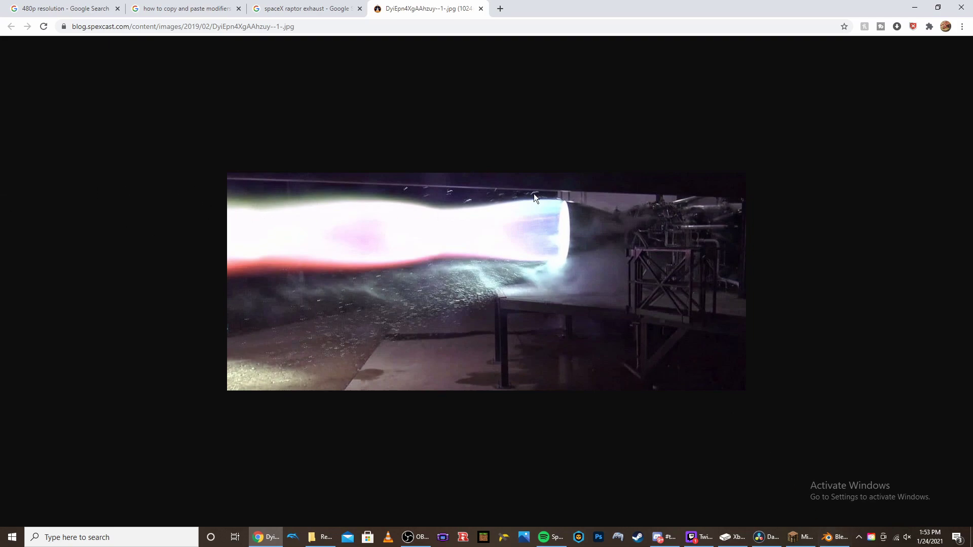
left_click(834, 538)
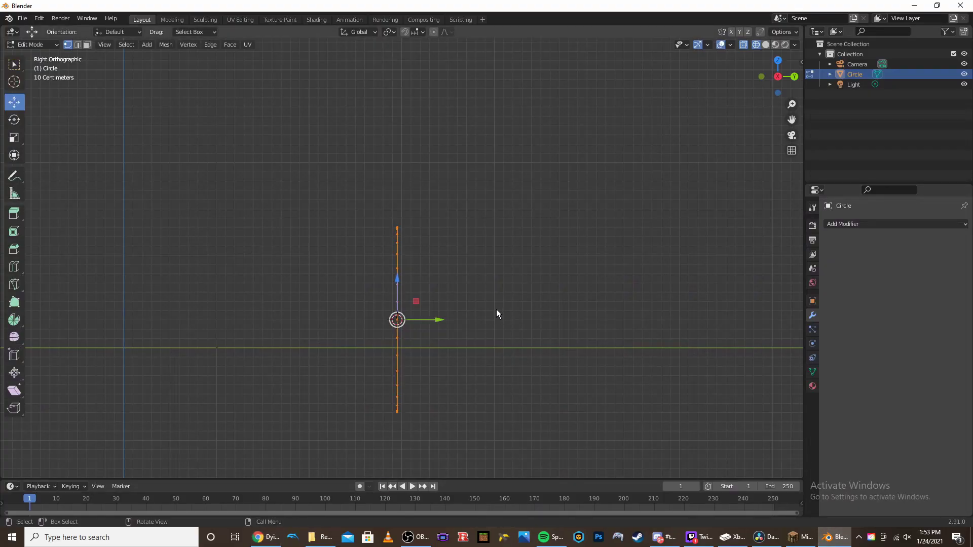
key("Tab")
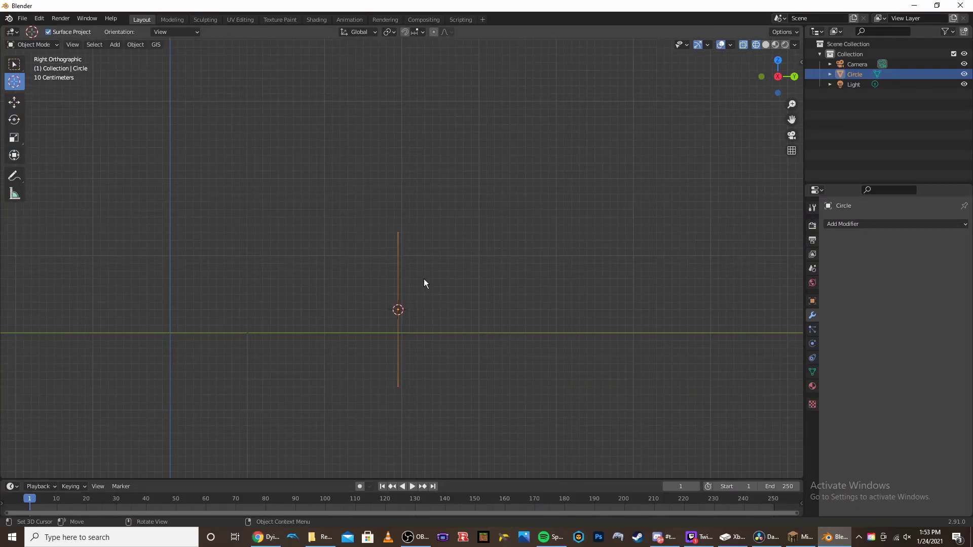
key("Tab")
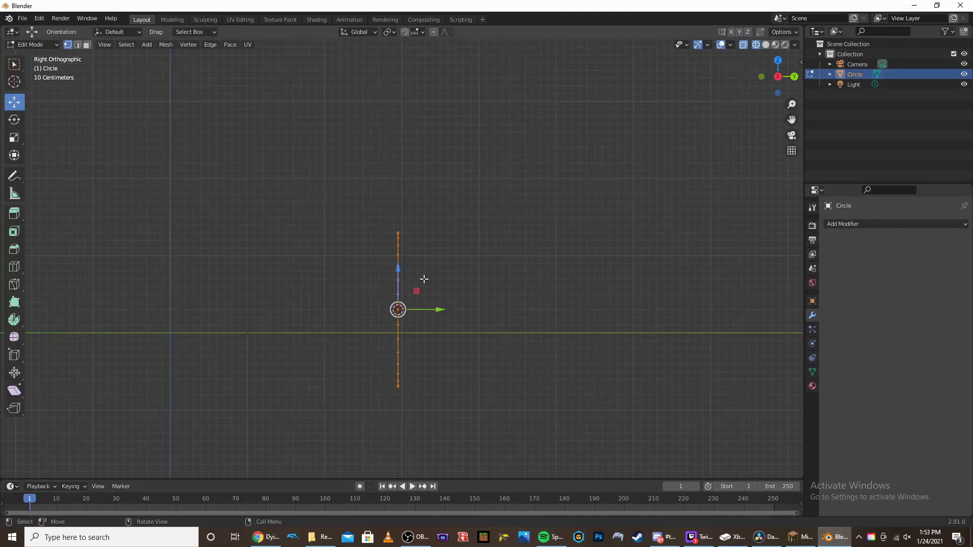
Extrude a short first plume section from the circle along Y and scale its end ring up slightly.
key("e")
left_click(430, 250)
left_click_drag(430, 311, 497, 311)
key("s")
left_click(531, 282)
left_click(476, 311)
Extrude a second plume section from the widened ring along Y, scaling its end ring down and moving it farther out.
key("e")
left_click(583, 314)
key("s")
left_click(601, 316)
left_click_drag(590, 311, 619, 315)
Shrink the second section's end ring a little more and move it slightly farther along Y.
scroll(614, 317, "down", 2)
middle_click_drag(576, 306, 439, 311, "shift")
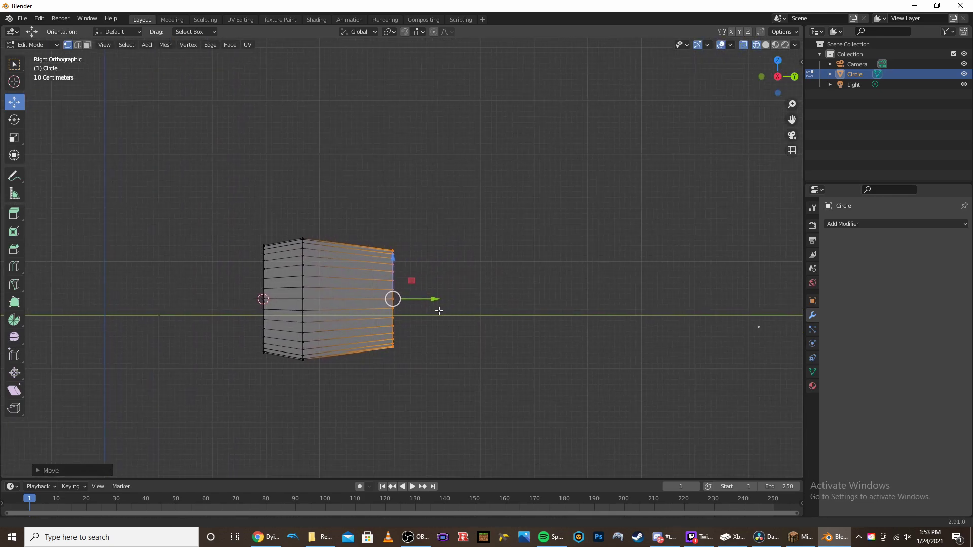
key("s")
left_click(450, 293)
key("g")
key("y")
left_click(447, 302)
Extrude a short third plume section along Y and flare its end ring slightly wider than the waist.
key("e")
left_click(514, 298)
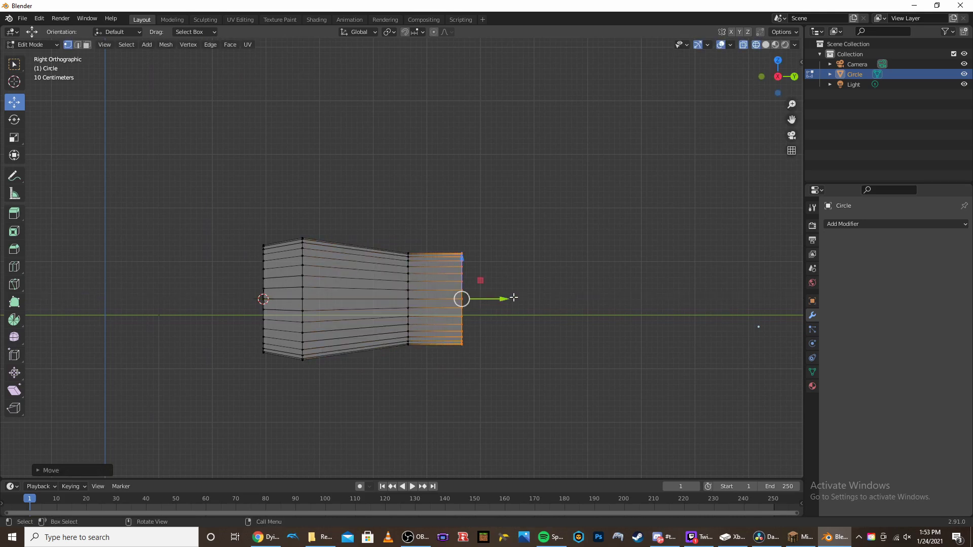
key("s")
left_click(536, 295)
left_click_drag(499, 299, 496, 303)
key("s")
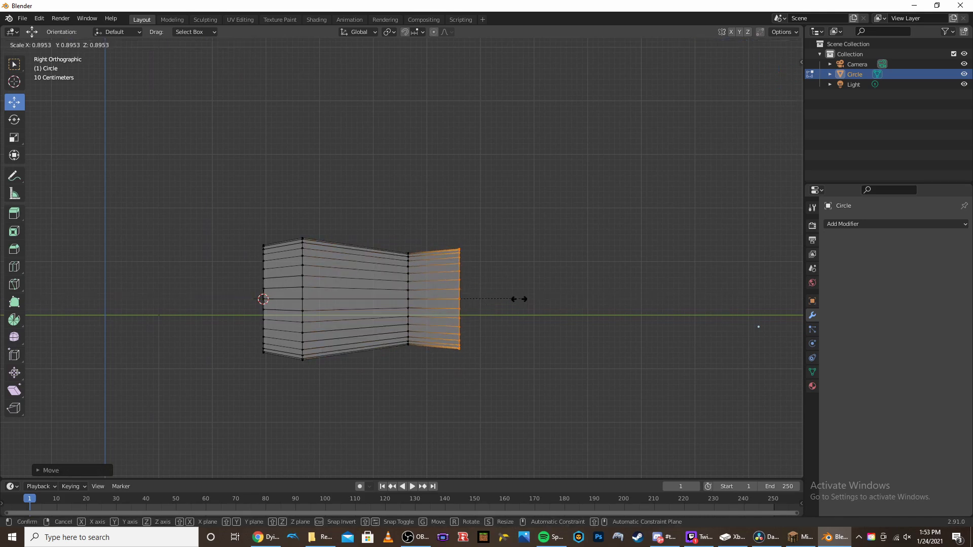
left_click(519, 299)
left_click(566, 260)
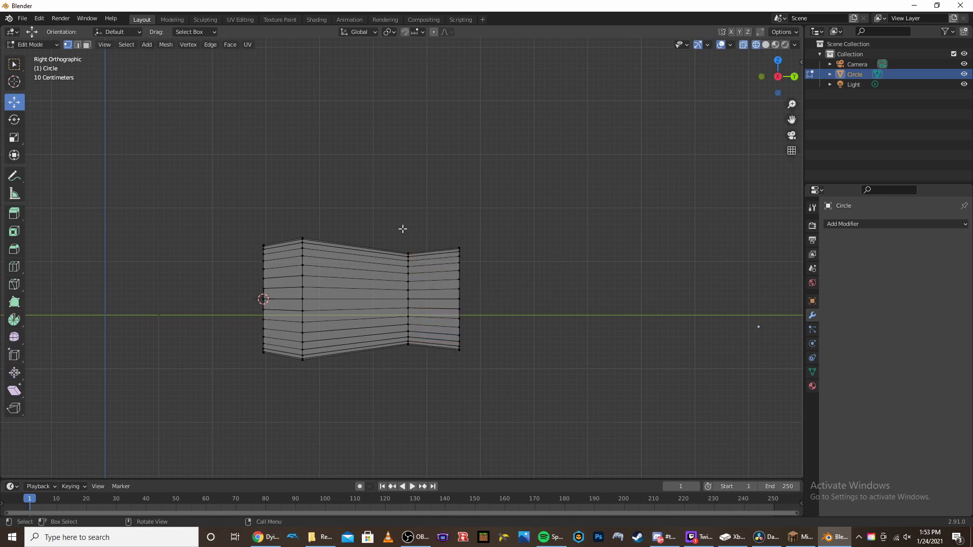
Add a Subdivision Surface modifier to the plume in Object Mode with the viewport levels set to 3.
key("Tab")
left_click(865, 227)
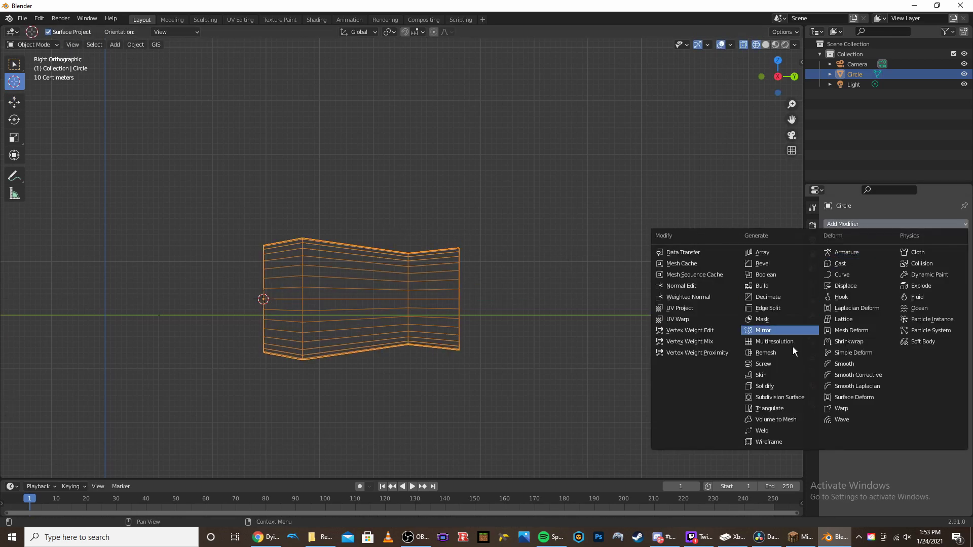
left_click(780, 398)
left_click_drag(955, 272, 932, 272)
scroll(956, 270, "up", 2, "ctrl")
scroll(955, 270, "up", 1, "ctrl")
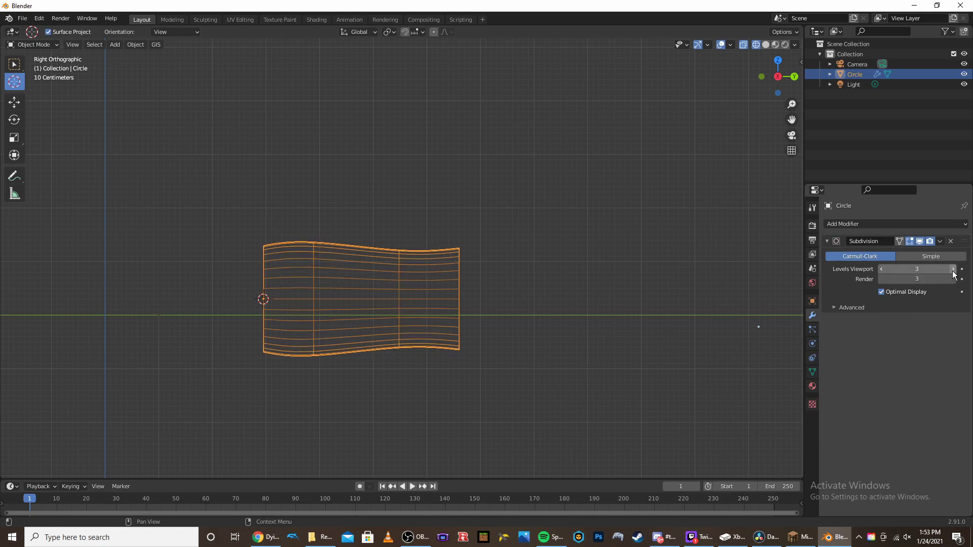
right_click(446, 199, "shift")
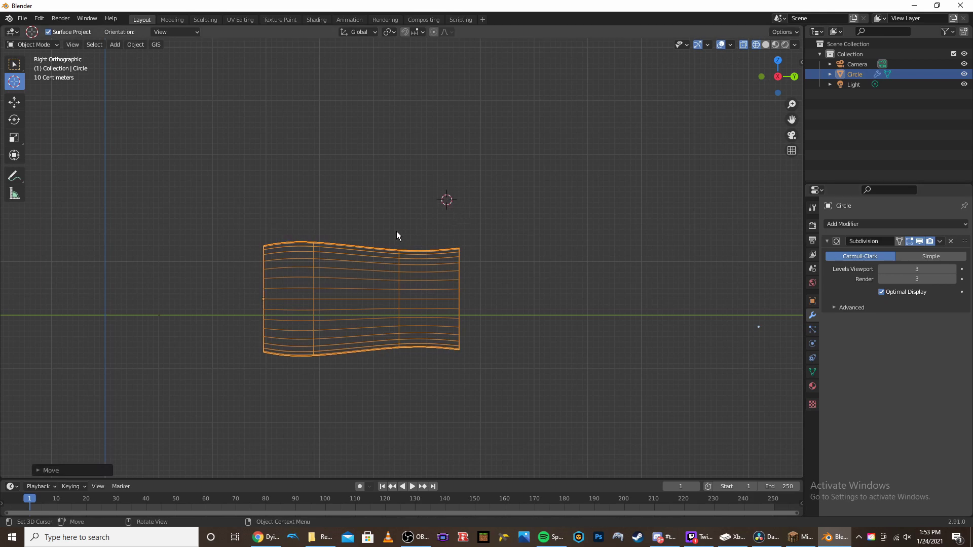
Compare the plume with the exhaust photo in Chrome, and move its last two rings farther along Y, shrinking them slightly.
left_click(14, 102)
left_click(259, 537)
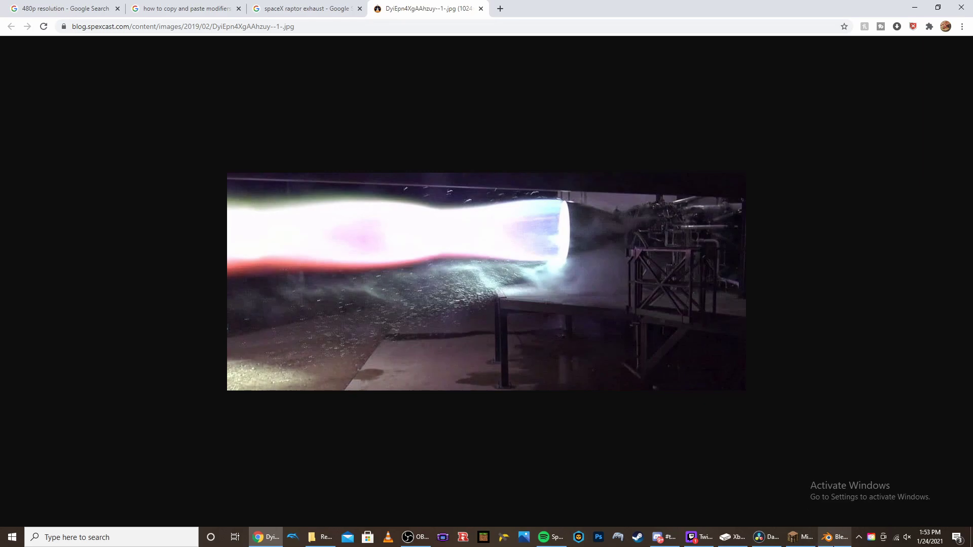
left_click(834, 537)
key("Tab")
left_click_drag(397, 235, 538, 396)
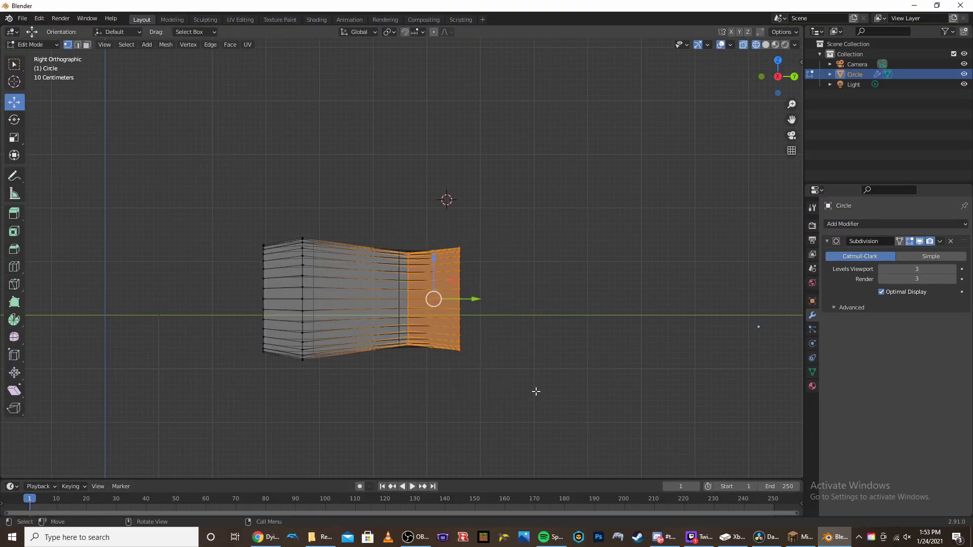
left_click_drag(471, 306, 617, 243)
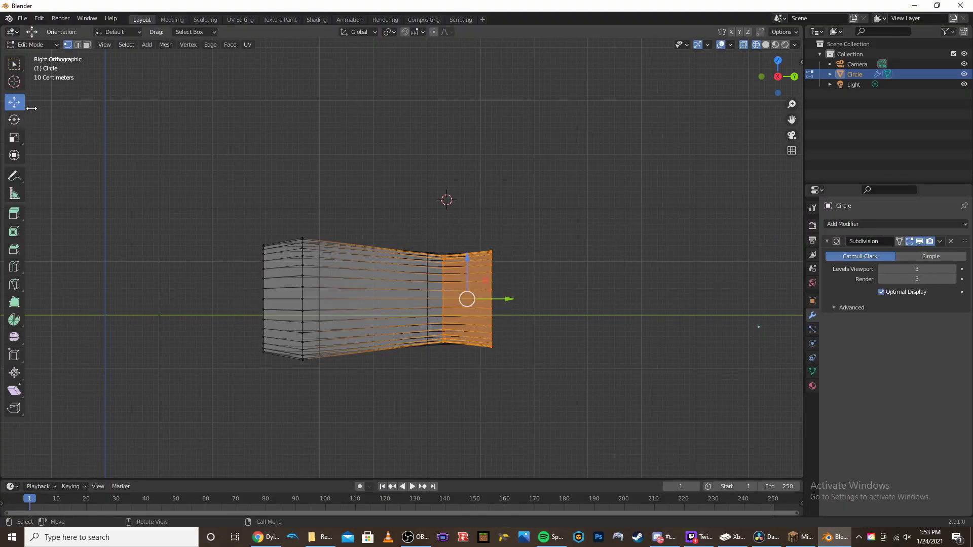
key("Tab")
Place the 3D cursor just beyond the plume's narrow end, add a second circle mesh there and rotate it 90°.
middle_click_drag(533, 245, 273, 231, "shift")
left_click(15, 81)
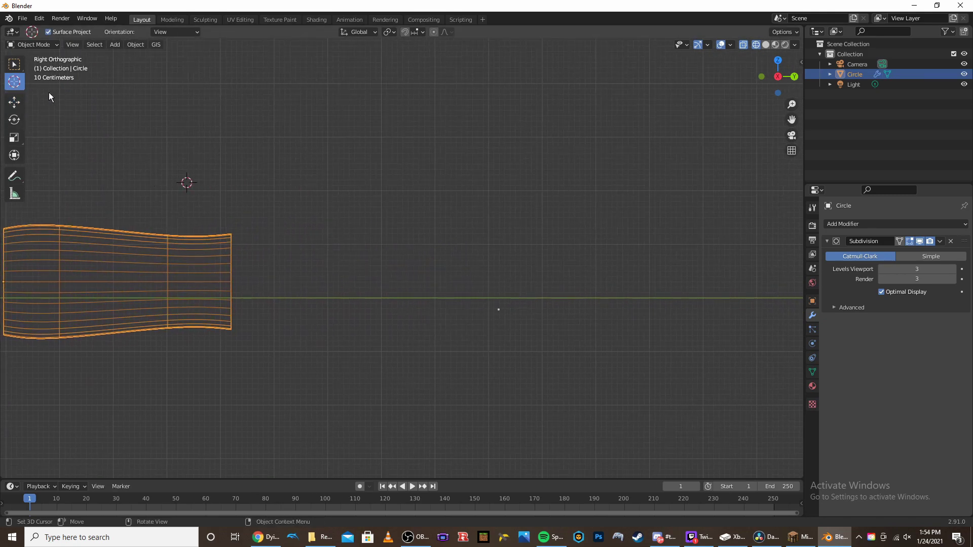
key("shift+a")
mouse_move(308, 281)
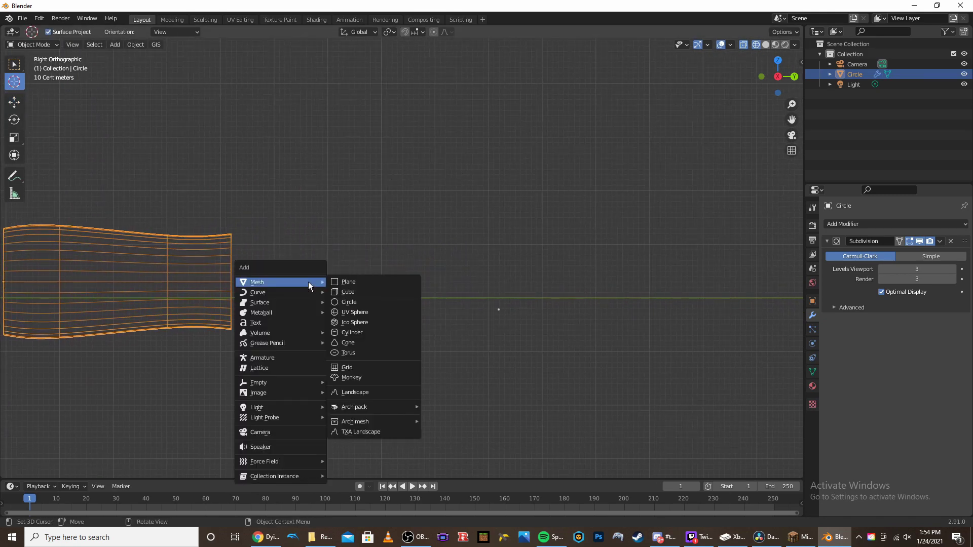
left_click(363, 301)
type("r")
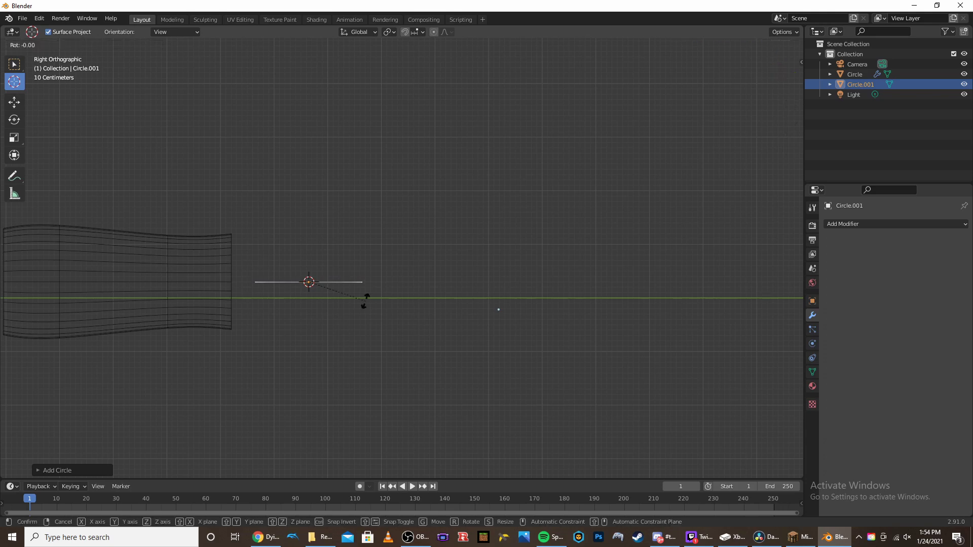
type("90")
key("Return")
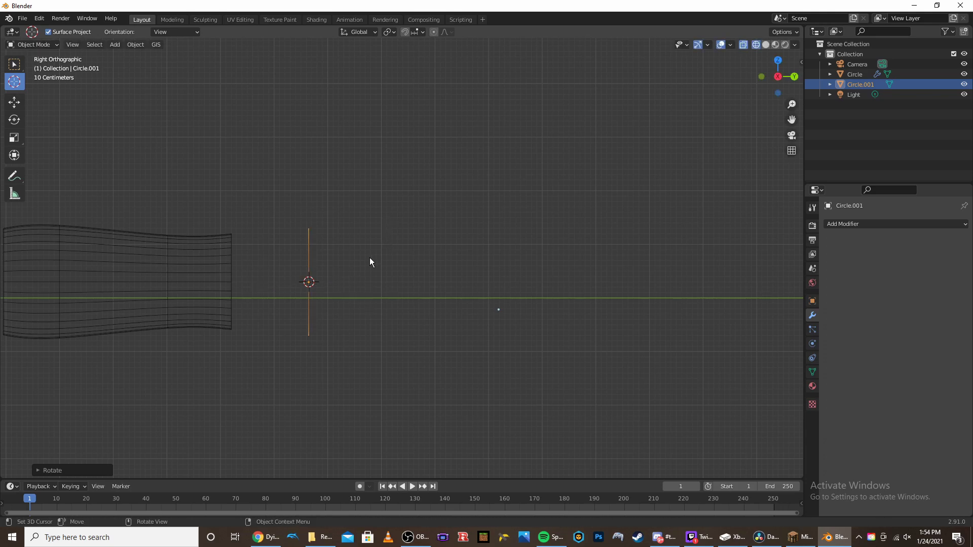
Move the new circle onto the plume's narrow end and scale it to about 0.87 to fit the opening.
left_click(14, 102)
left_click_drag(328, 282, 260, 281)
scroll(334, 246, "up", 5)
middle_click_drag(261, 269, 528, 250, "shift")
key("s")
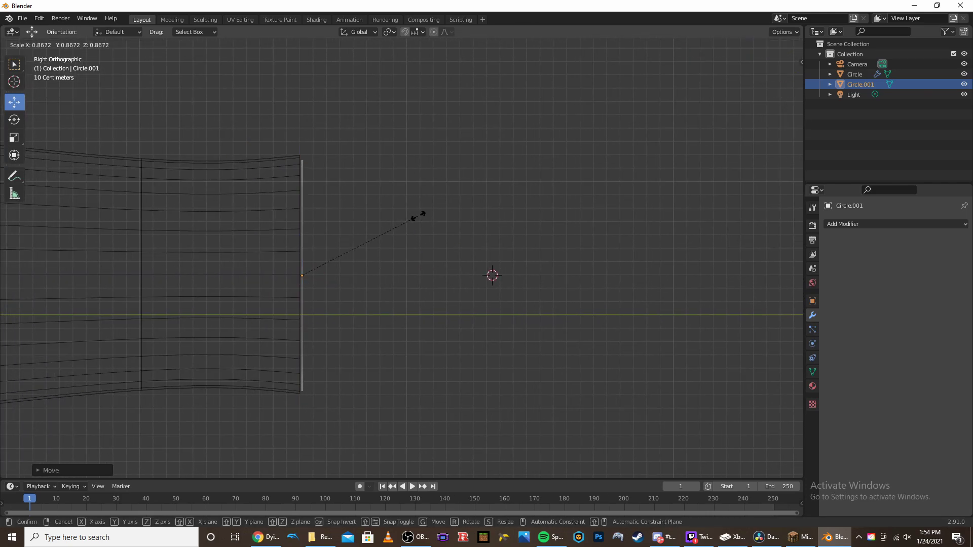
left_click(419, 216)
Open the second circle for mesh editing and study the Business Insider Raptor exhaust image in Chrome before returning to Blender.
key("Tab")
scroll(364, 213, "down", 2)
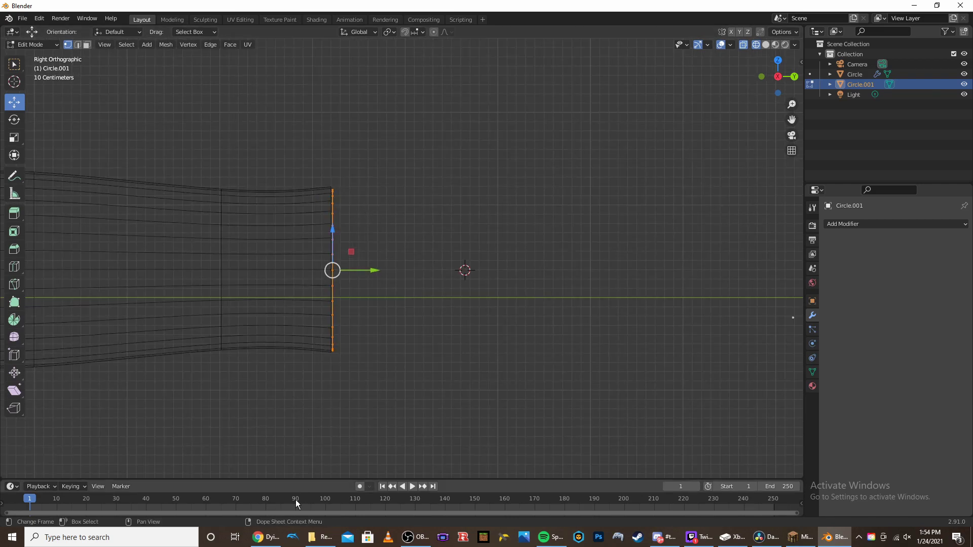
left_click(265, 538)
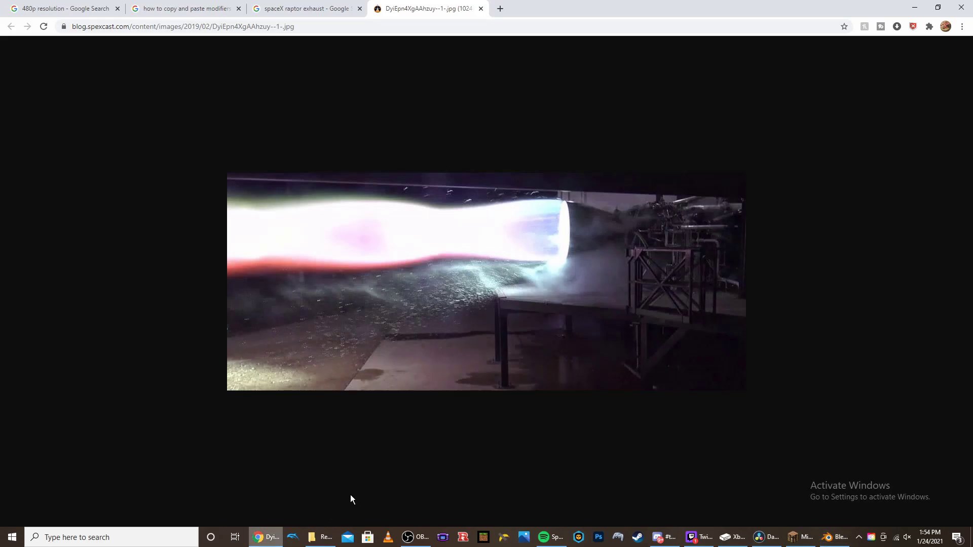
left_click(272, 6)
left_click(423, 117)
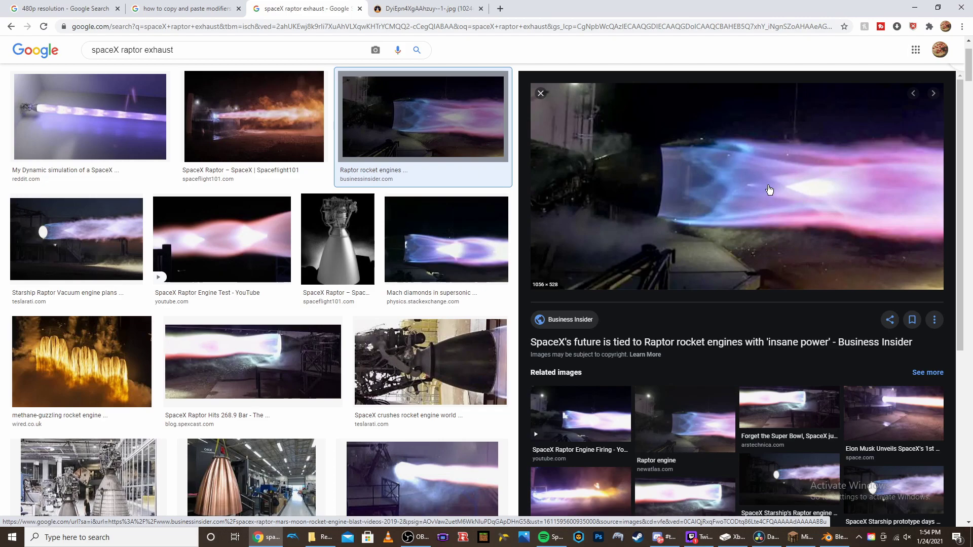
left_click(827, 538)
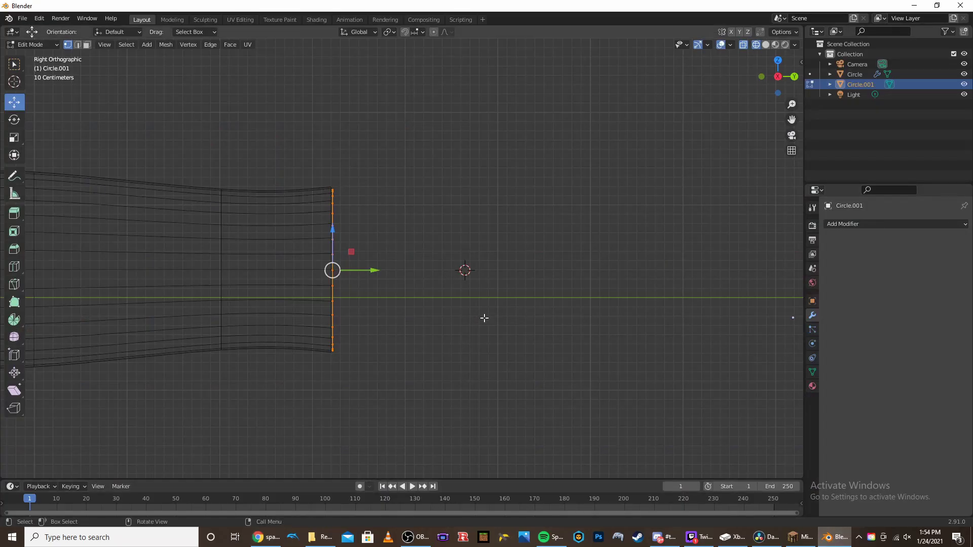
Extrude the second circle's ring into the plume along Y and scale it almost to a point, forming an inner cone.
key("e")
right_click(400, 215)
left_click_drag(375, 274, 305, 274)
key("s")
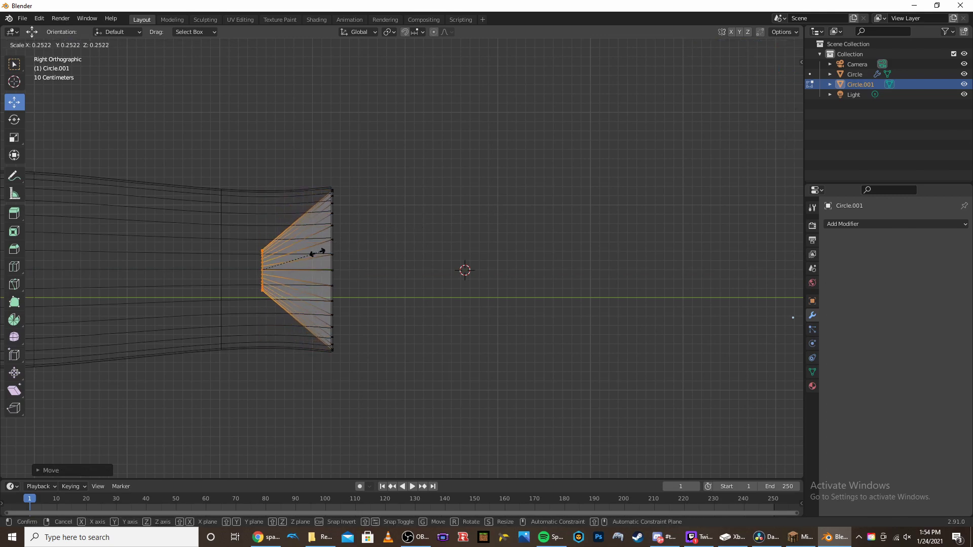
left_click(276, 268)
left_click_drag(306, 273, 265, 275)
scroll(387, 248, "down", 4)
middle_click_drag(386, 247, 426, 247, "shift")
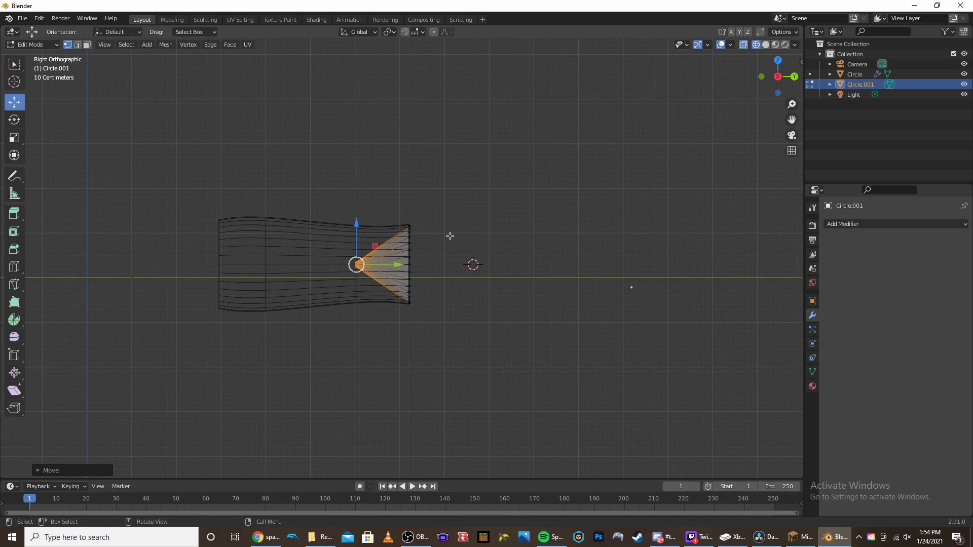
Select the inner cone's wide base ring and scale it down well inside the plume's opening.
scroll(448, 236, "up", 3)
left_click_drag(405, 184, 435, 349)
key("s")
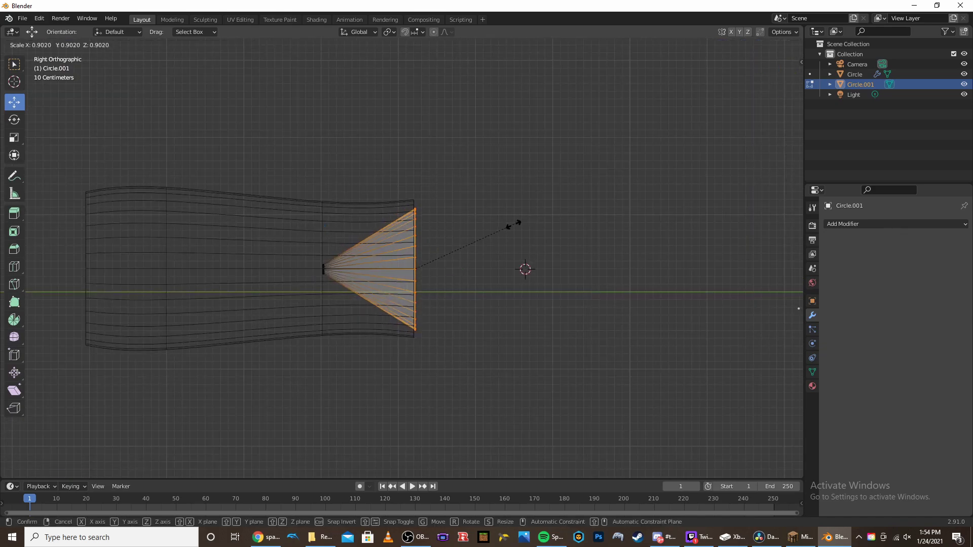
left_click(491, 233)
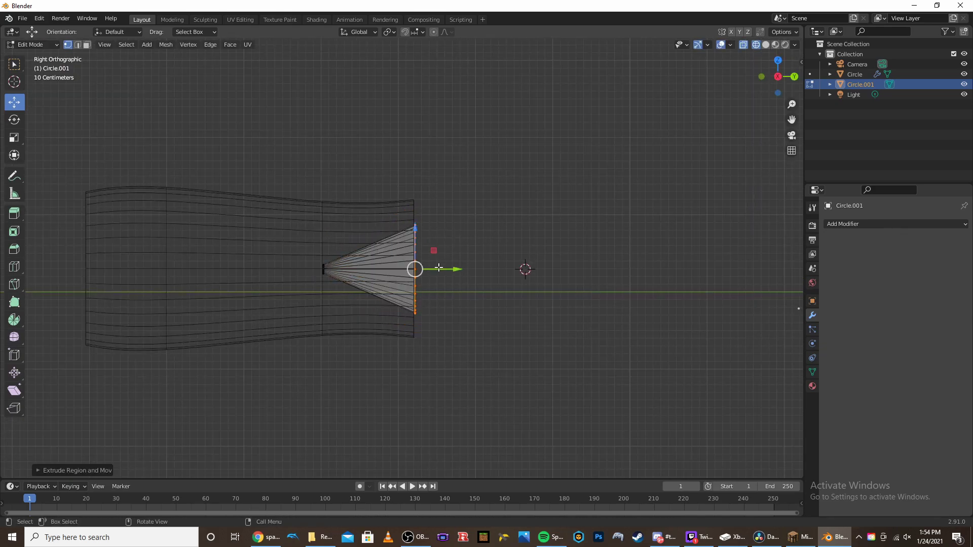
Extrude the cone's base ring outward along Y past the plume's end and scale the new ring up into a flare.
key("e")
left_click(503, 269)
key("s")
left_click(545, 253)
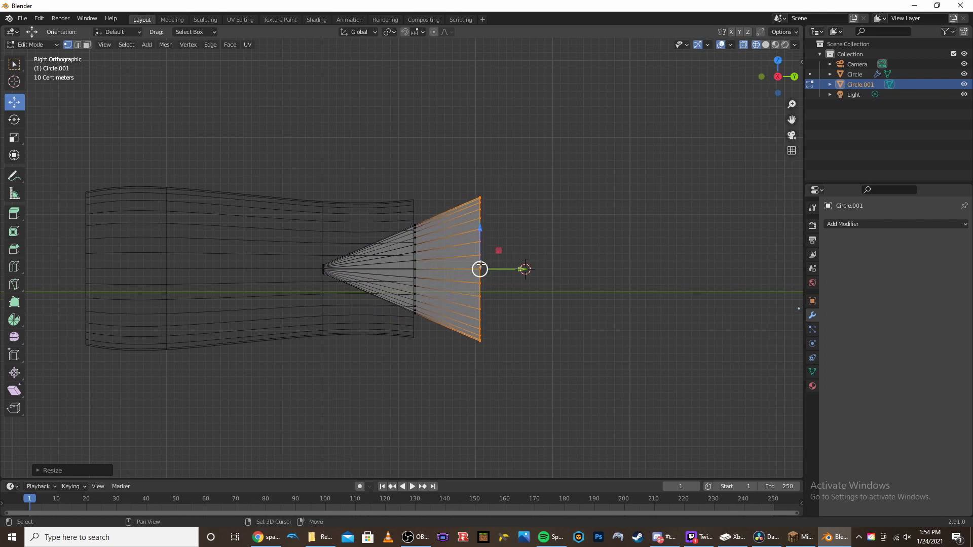
Extrude the flare's end ring farther outward along Y and scale the new ring down so the segment tapers.
middle_click_drag(480, 269, 365, 265, "shift")
key("e")
left_click_drag(448, 267, 559, 267)
key("s")
left_click(573, 266)
left_click(569, 267)
key("Tab")
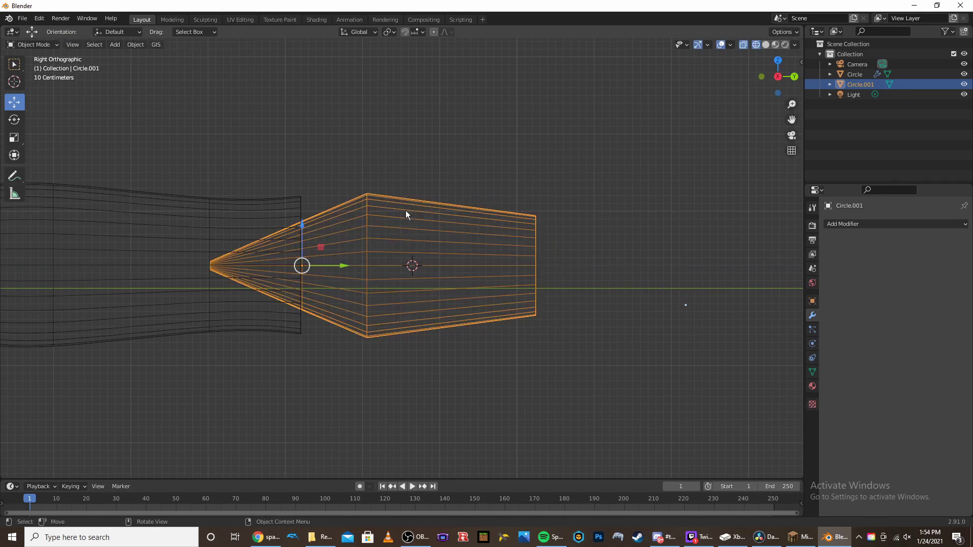
Add a Subdivision modifier to the inner cone segment and set its viewport level to 4.
left_click(884, 225)
left_click(778, 399)
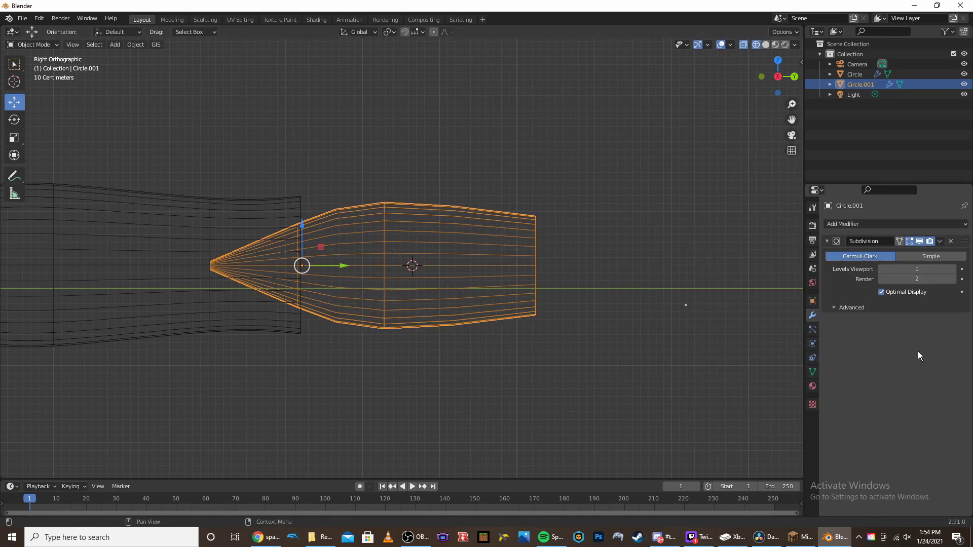
left_click_drag(952, 271, 968, 272)
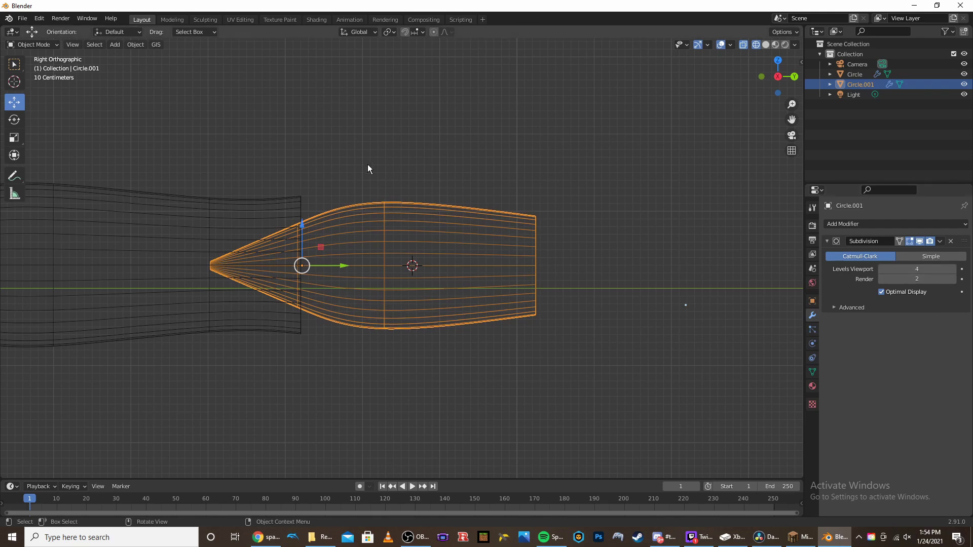
Select the small ring at the inner cone's tip and scale it down to a sharper point.
key("Tab")
left_click_drag(197, 253, 244, 316)
key("s")
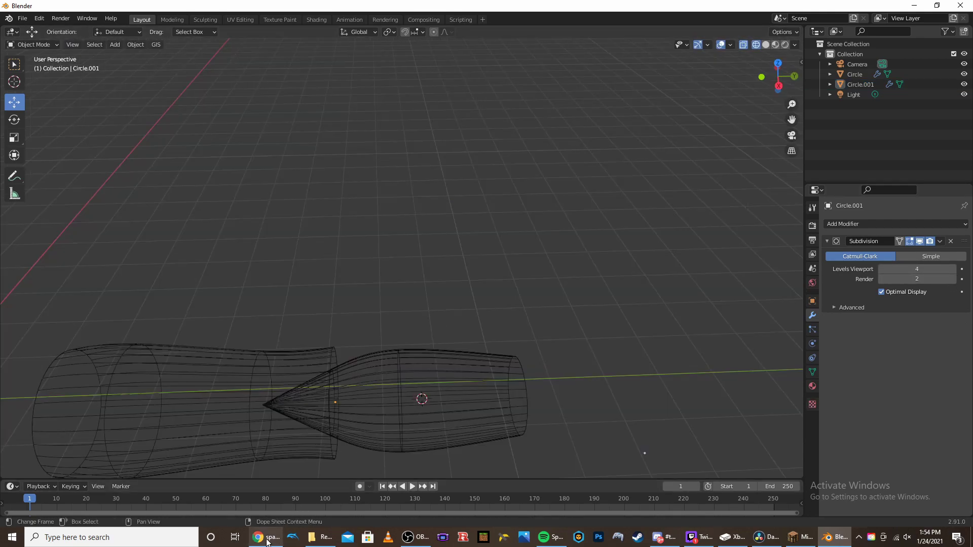
Check the Raptor exhaust photo in Chrome, return to Blender and move the outer plume's narrow end ring outward along Y over the cone segment.
left_click(266, 538)
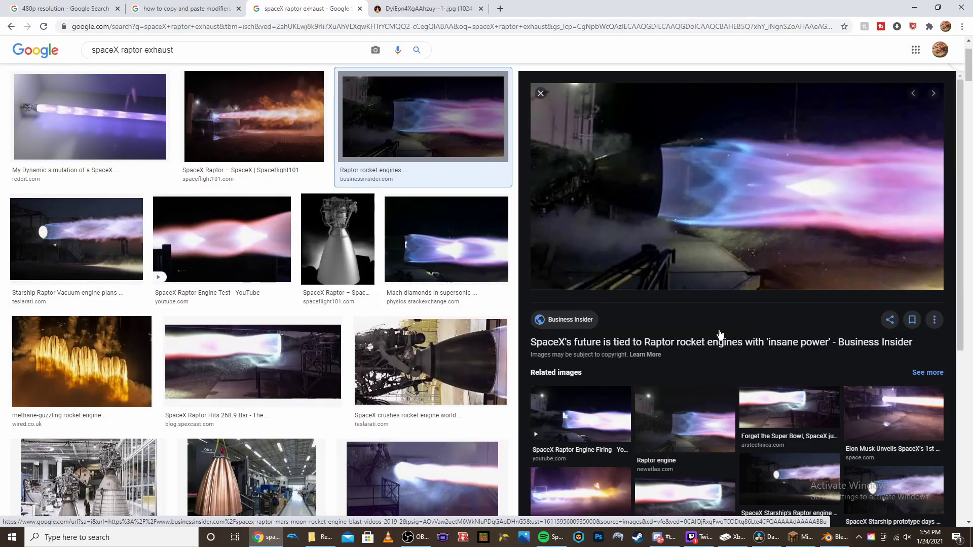
left_click(832, 543)
middle_click_drag(441, 363, 443, 248)
key("g")
key("y")
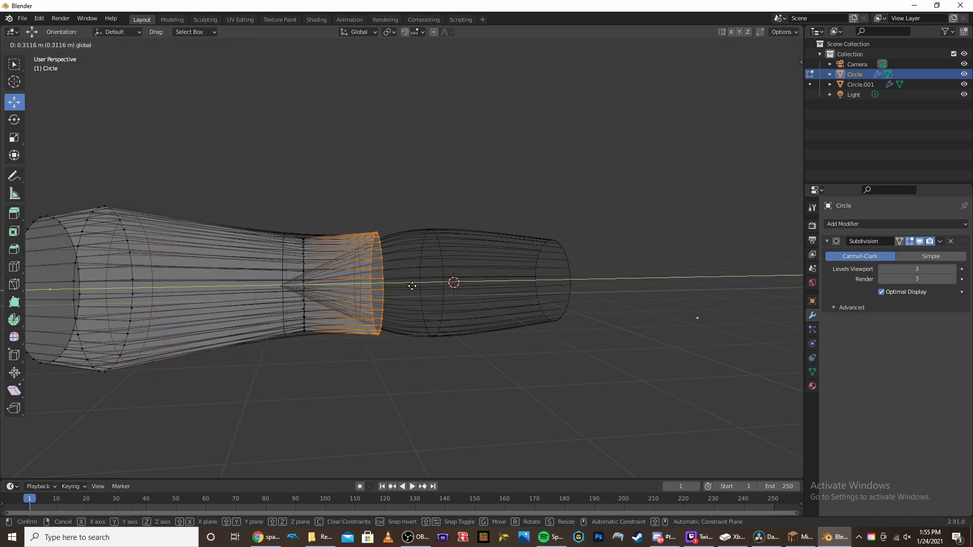
left_click(425, 287)
key("Tab")
left_click(470, 215)
Switch the viewport from wireframe to solid shading and inspect the joined plume and cone segment.
key("shift+z")
scroll(446, 223, "down", 3)
middle_click_drag(405, 253, 388, 225)
mouse_move(403, 193)
middle_mouse_down("shift")
mouse_move(474, 236)
mouse_move(467, 302)
mouse_move(471, 232)
middle_mouse_up("shift")
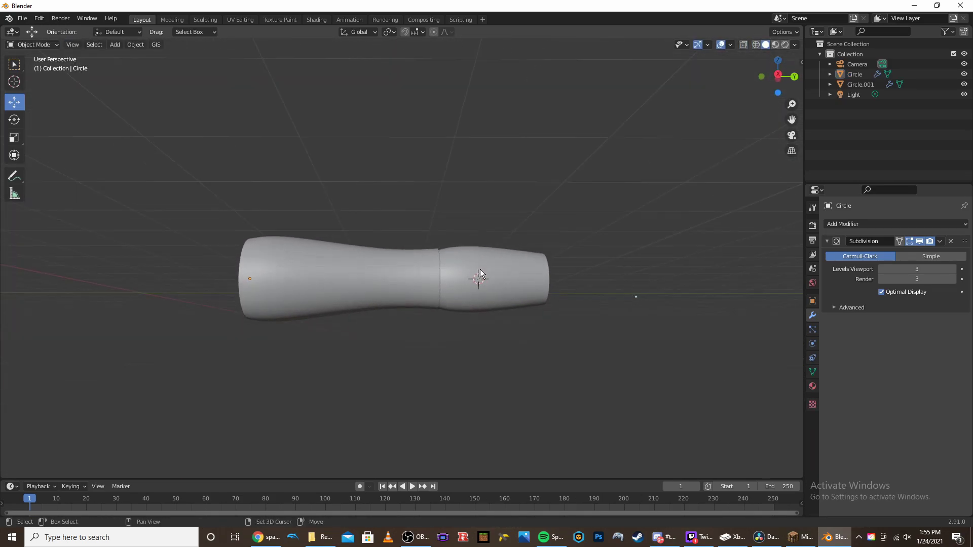
middle_click_drag(480, 269, 458, 275, "shift")
Make a linked duplicate of the inner cone segment and move it along Y to continue from the segment's end.
left_click(495, 277)
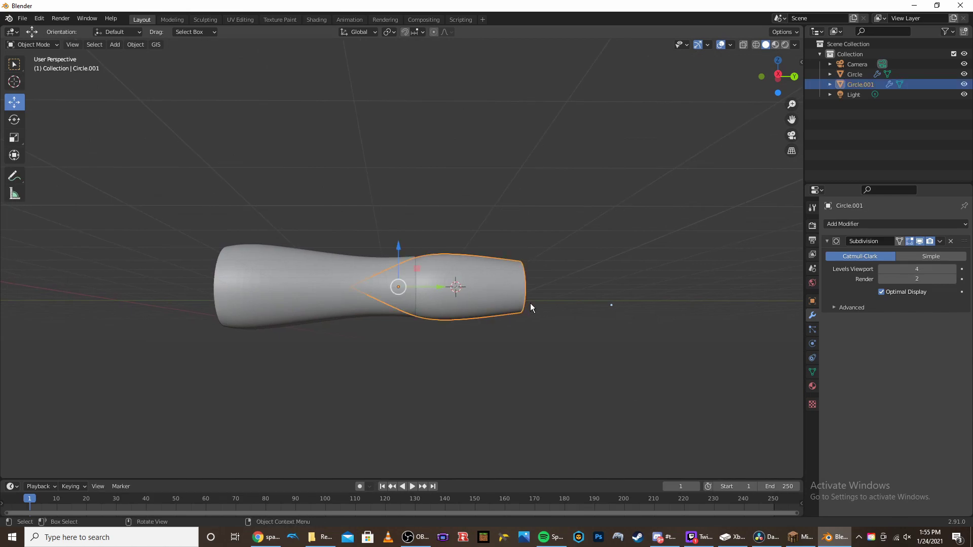
key("alt+d")
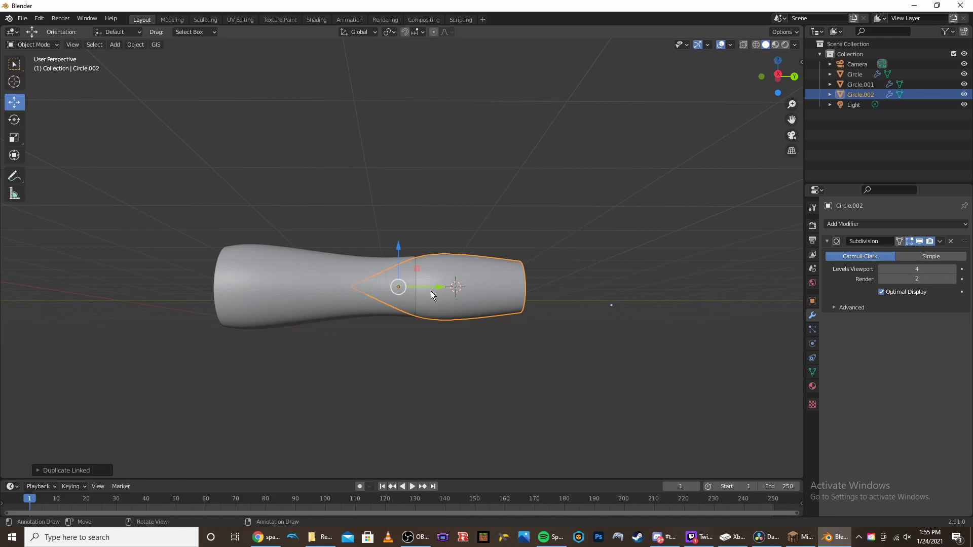
left_click_drag(427, 288, 552, 267)
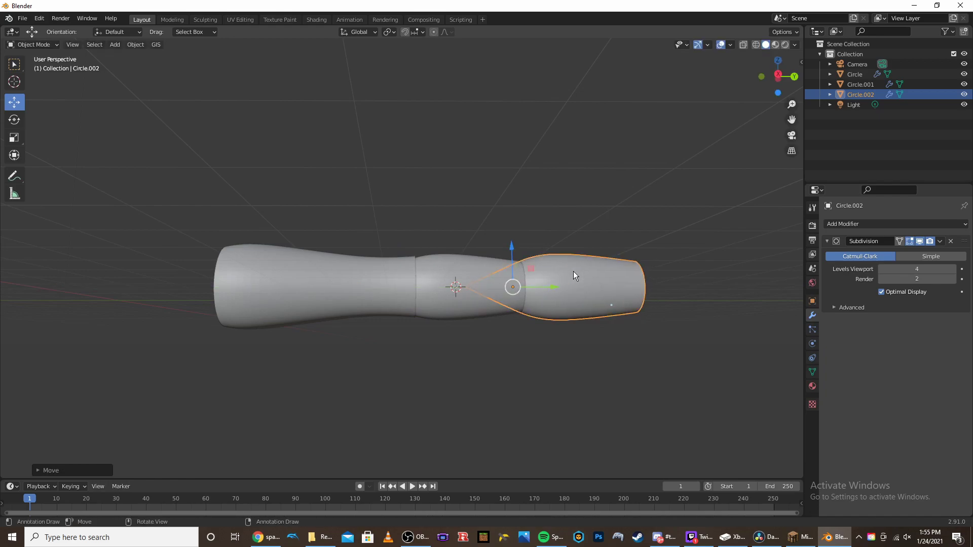
Scale the duplicated segment down and shift it back along Y so its tip nests inside the preceding segment.
key("s")
left_click(617, 285)
left_click_drag(548, 286, 539, 286)
key("s")
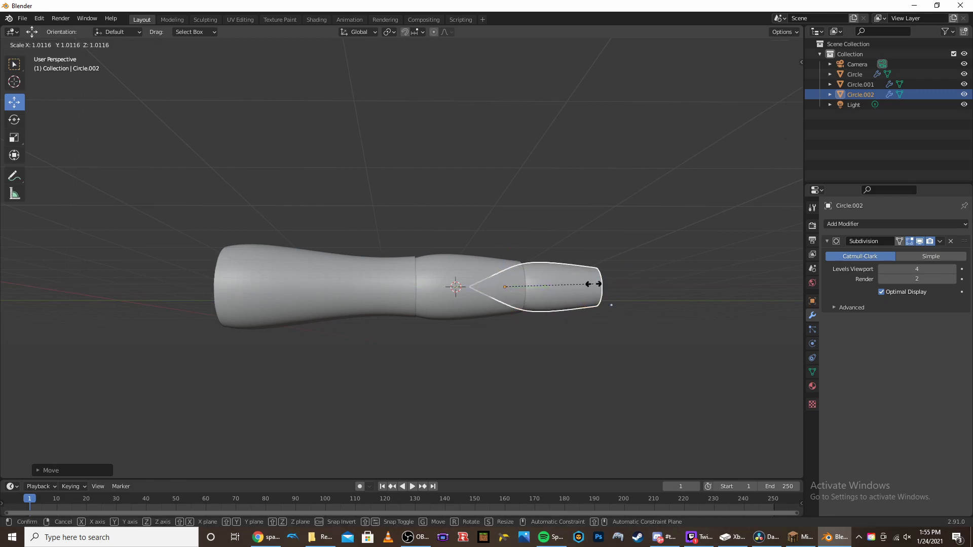
left_click(605, 281)
left_click(654, 248)
middle_click_drag(632, 272, 551, 298)
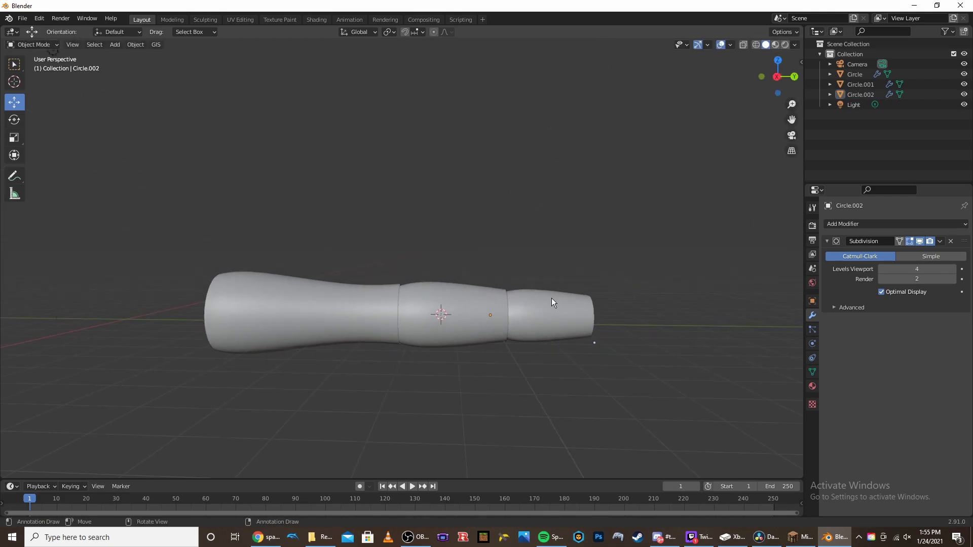
Refine the duplicated segment's scale and its position along Y against the end of the preceding segment.
left_click(551, 298)
key("s")
left_click(611, 288)
left_click(591, 260)
middle_click_drag(591, 261, 583, 281)
left_click(542, 296)
left_click_drag(490, 260, 503, 260)
left_click(573, 241)
In right orthographic view, fine-tune the duplicated segment's scale and Y position until its outline meets the preceding segment's end.
middle_click_drag(573, 241, 475, 266)
key("KP_3")
scroll(473, 264, "up", 5)
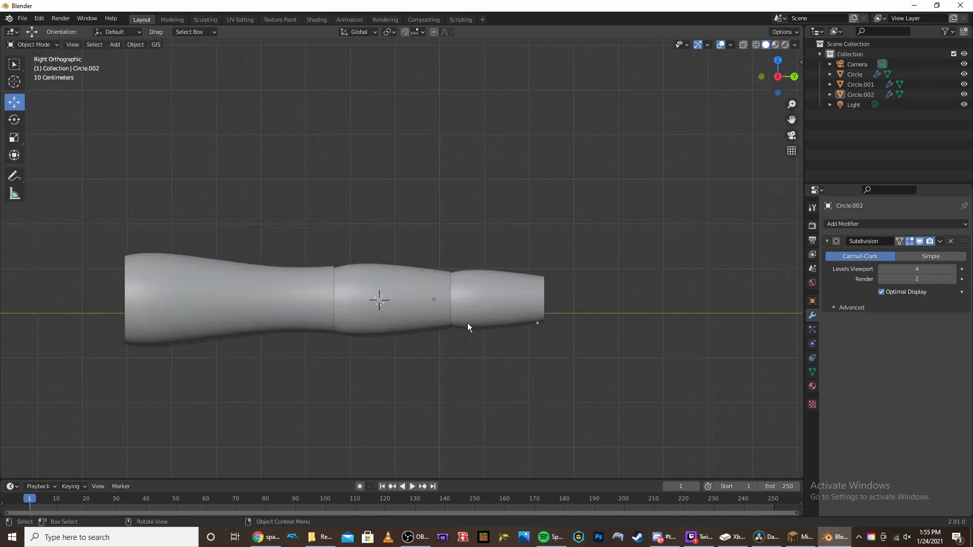
left_click(424, 287)
key("s")
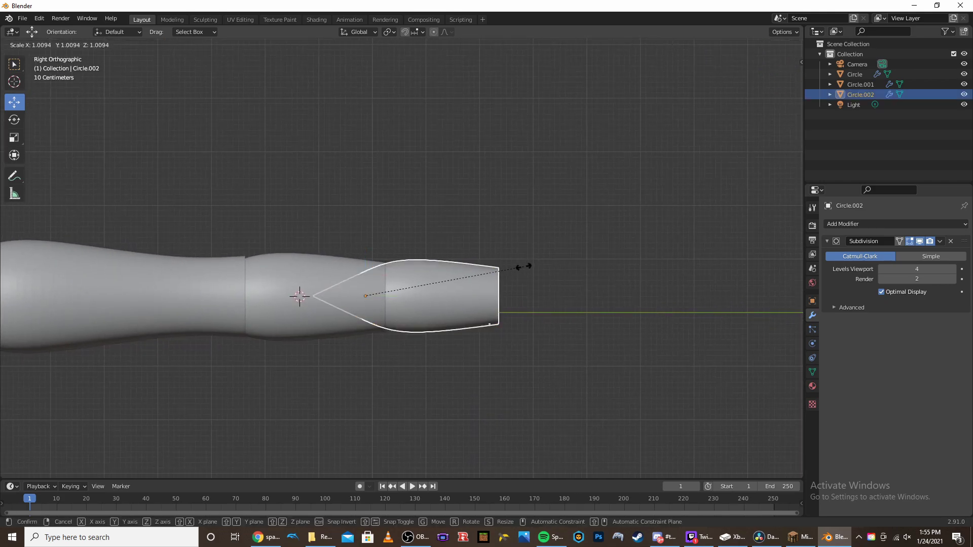
left_click(509, 268)
left_click_drag(403, 293, 405, 293)
key("s")
left_click(478, 274)
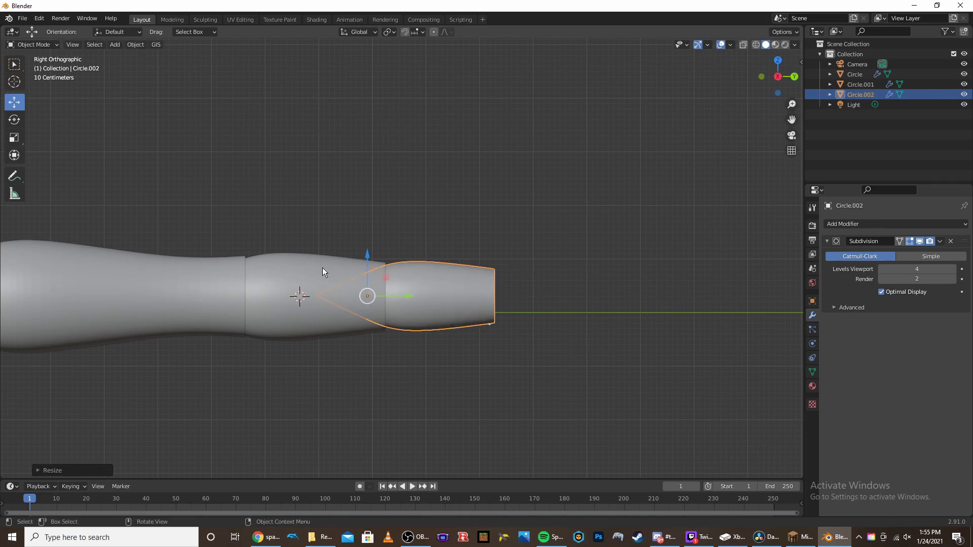
Make a linked duplicate of the last segment, move it along Y to the chain's end and scale it down to fit.
key("alt+d")
key("y")
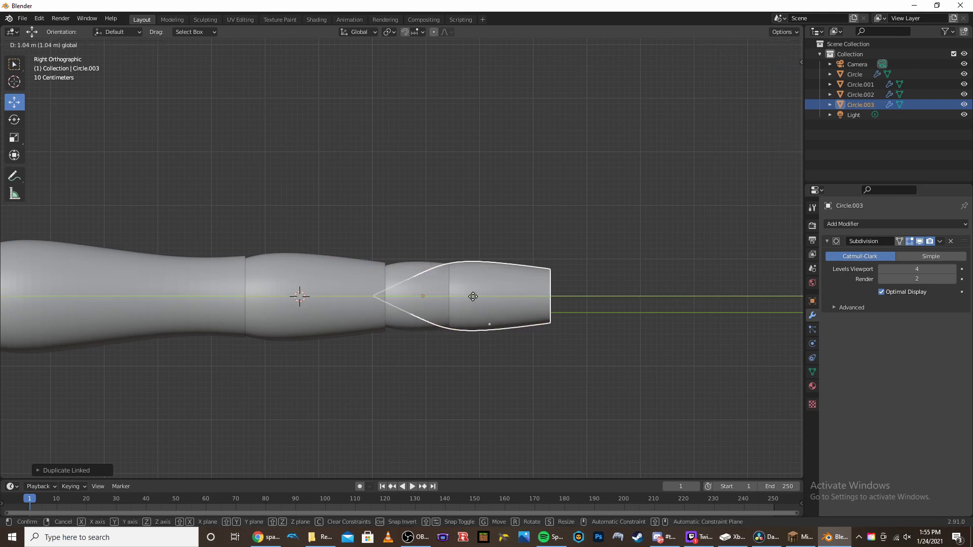
left_click(525, 298)
key("s")
left_click(585, 288)
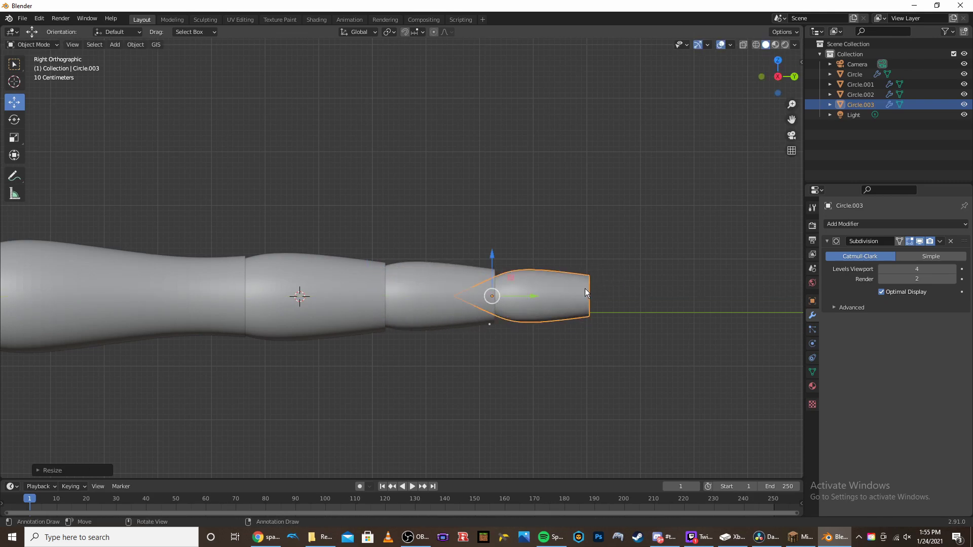
key("g")
key("y")
left_click(520, 300)
left_click(592, 241)
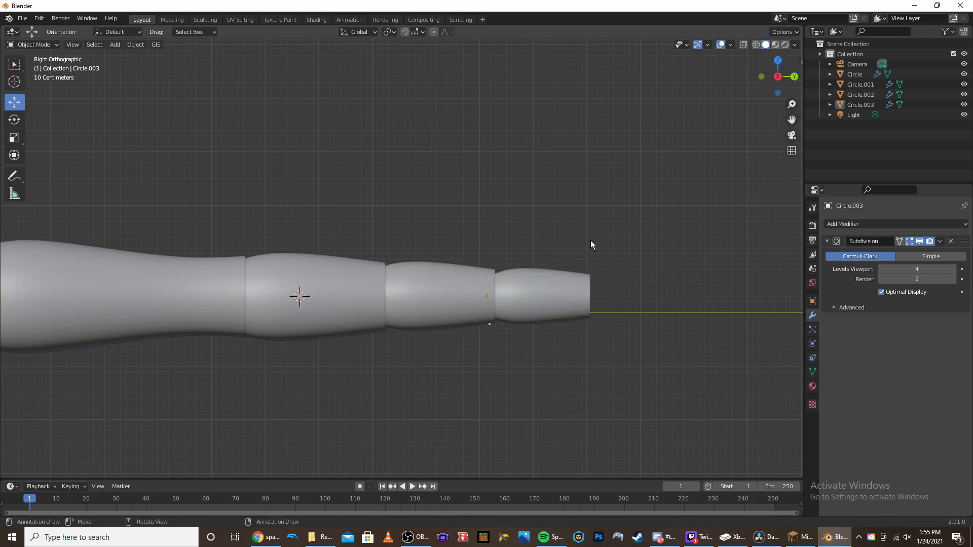
Add a fourth, smaller cone segment by linked duplication, placing it along Y against the third segment's end.
scroll(574, 254, "down", 3)
left_click(495, 275)
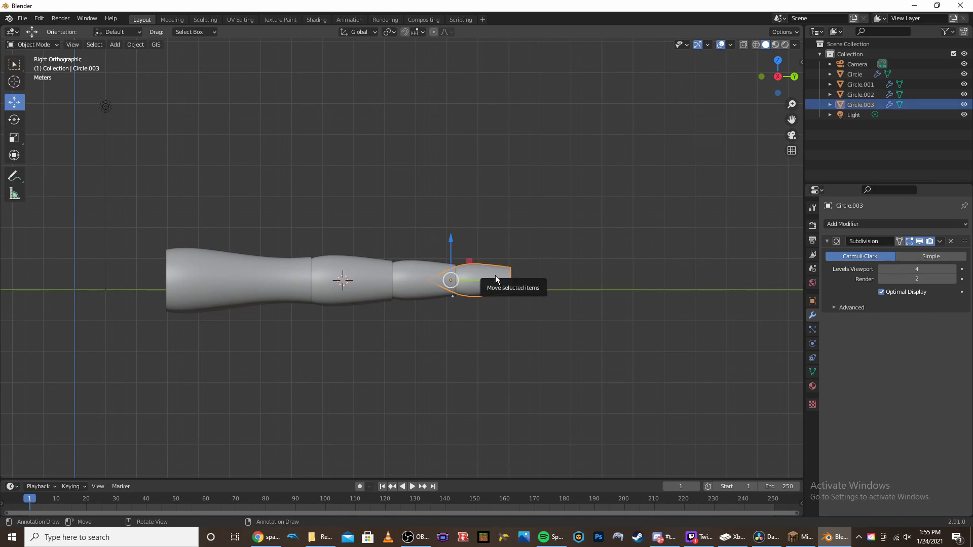
key("alt+d")
left_click(561, 279)
key("s")
left_click(578, 277)
left_click_drag(552, 280, 543, 280)
left_click(597, 259)
Extend the exhaust with three more linked duplicates along Y, each smaller than the one before, to form a thin tail.
middle_click_drag(583, 256, 488, 246, "shift")
scroll(489, 245, "up", 3)
left_click(463, 276)
key("alt+d")
left_click(463, 276)
left_click_drag(464, 277, 538, 277)
middle_click_drag(538, 277, 482, 274, "shift")
key("alt+d")
left_click_drag(479, 274, 504, 265)
key("alt+d")
Select the outer plume's wide opening ring in wireframe edit mode and move it slightly inward along Y.
left_click(302, 273)
key("Tab")
key("shift+z")
left_click_drag(198, 182, 270, 363)
left_click_drag(292, 260, 303, 260)
key("Tab")
key("alt+a")
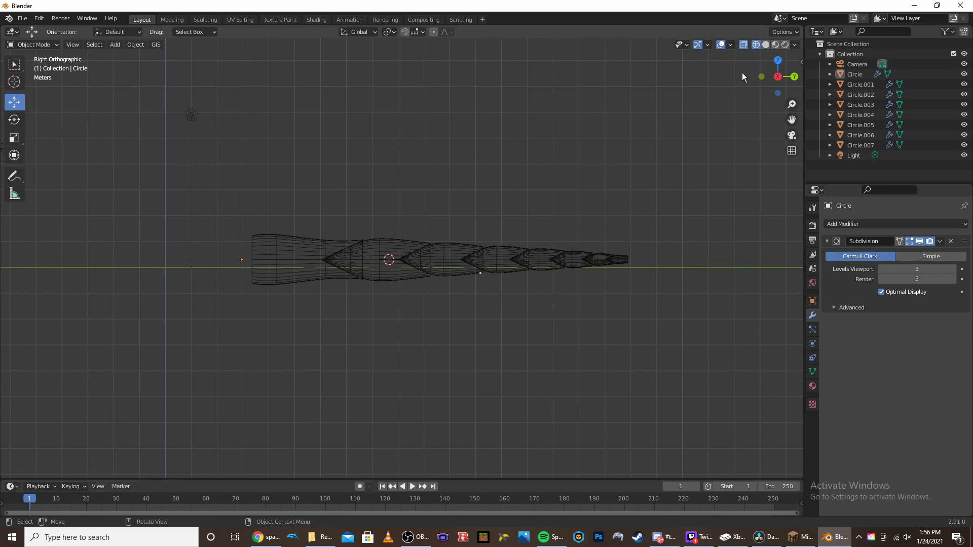
View the whole exhaust chain in solid shading and compare it with the Business Insider photo in Chrome, then return to Blender.
key("shift+z")
mouse_move(407, 194)
middle_mouse_down()
mouse_move(409, 260)
mouse_move(455, 277)
mouse_move(451, 244)
middle_mouse_up()
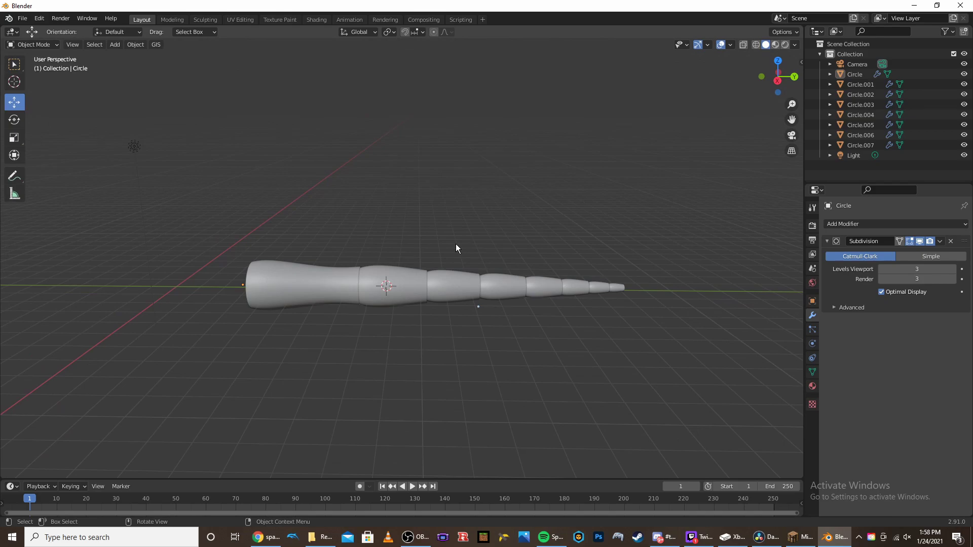
key("KP_3")
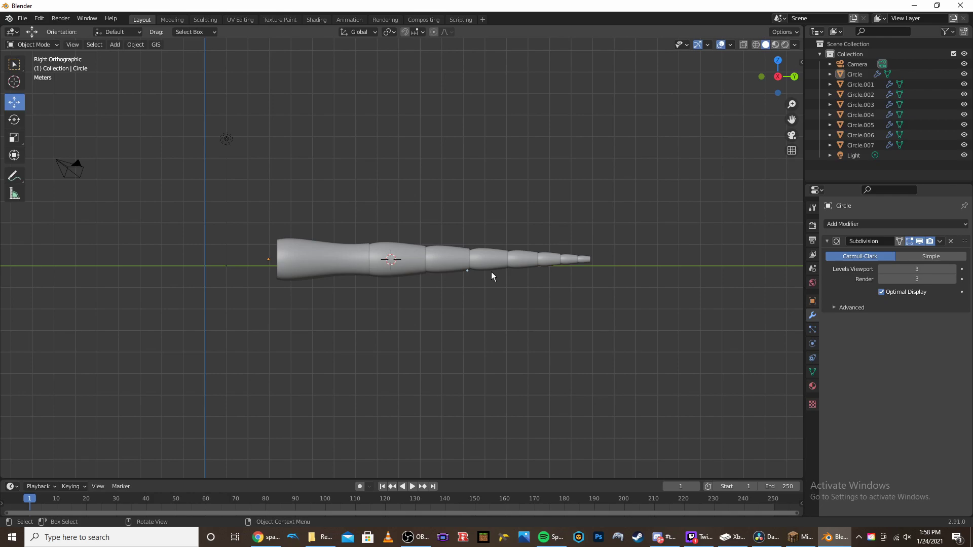
key("alt+Tab")
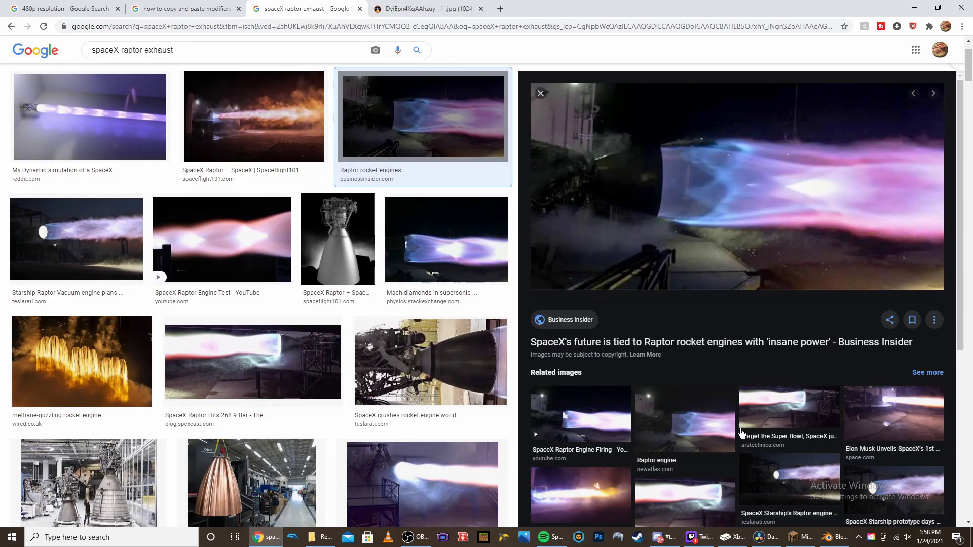
left_click(834, 537)
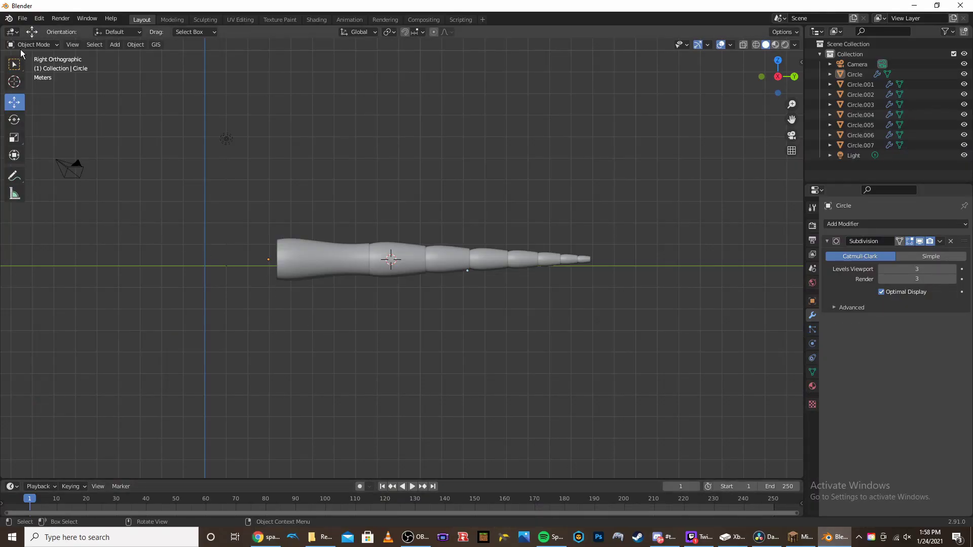
Place the 3D cursor just ahead of the plume's opening and add a mesh circle there.
left_click(14, 81)
scroll(251, 249, "up", 4)
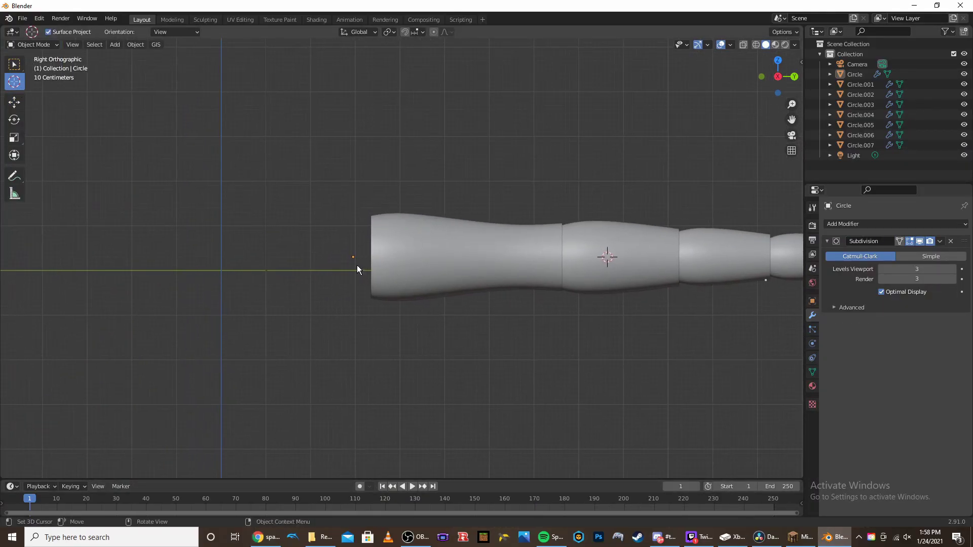
key("shift+a")
mouse_move(358, 258)
left_click(401, 278)
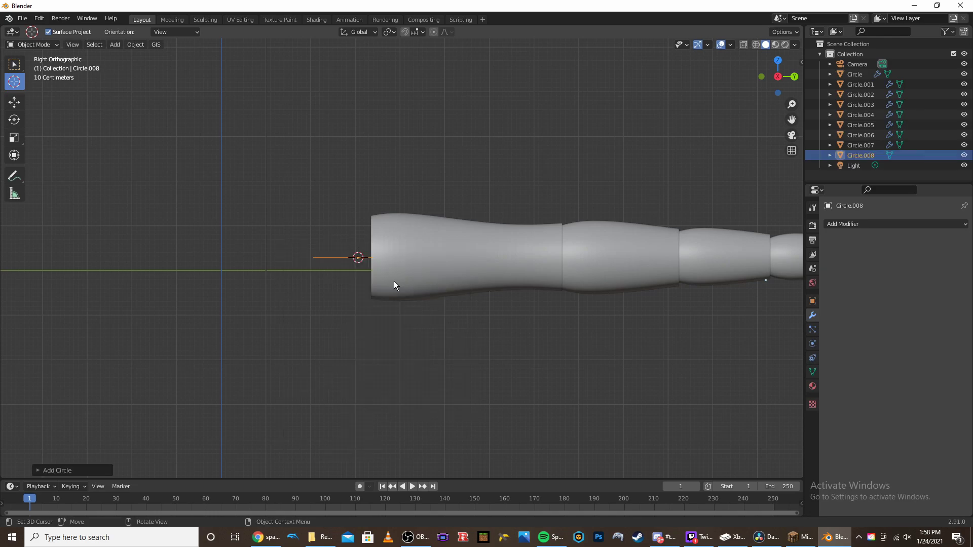
Rotate the new circle 90° about X and move it along Y to the plume's opening.
key("r")
key("9")
key("0")
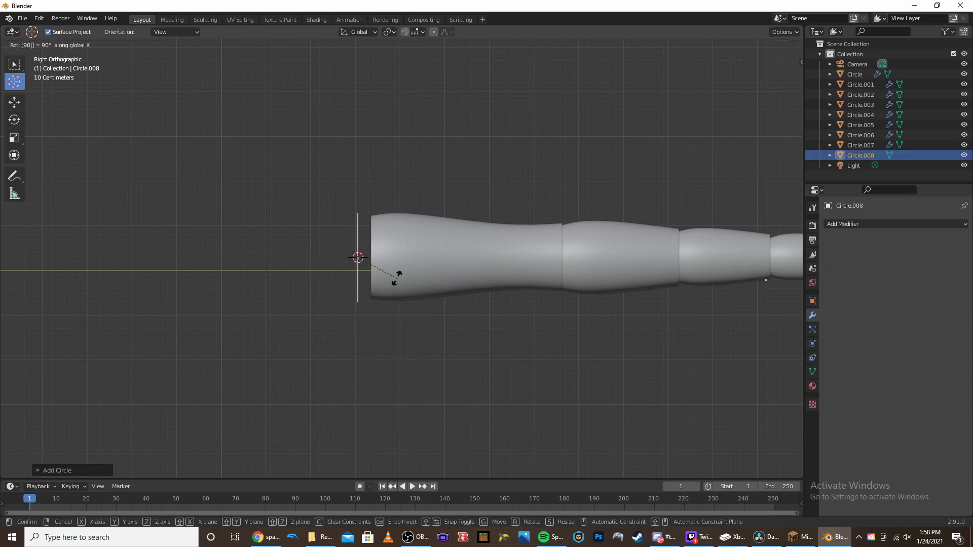
key("Return")
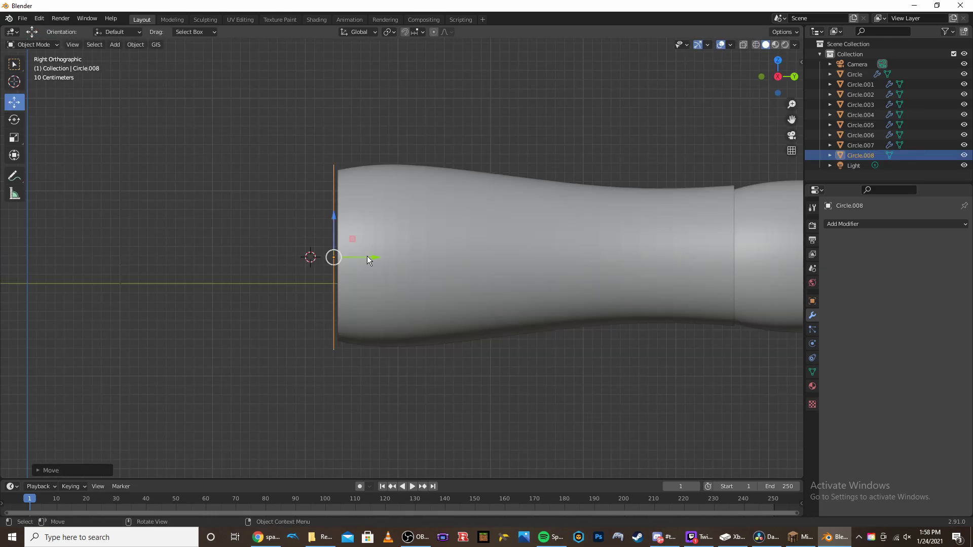
Open the new circle for mesh editing and scale its ring up slightly beyond the plume's opening.
key("Tab")
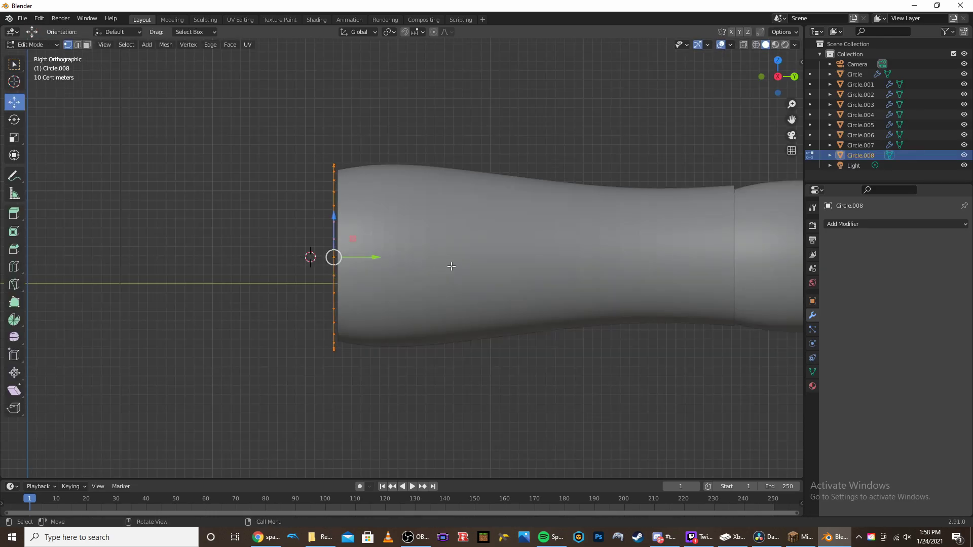
middle_click_drag(438, 248, 372, 252, "shift")
key("s")
left_click(359, 224)
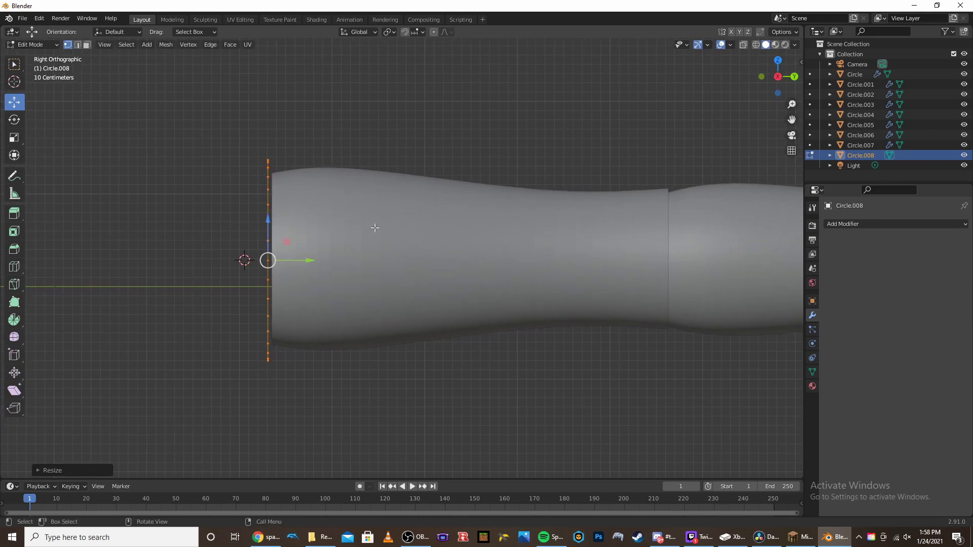
Extrude the circle's ring a short way along Y over the plume and scale the new ring up slightly.
scroll(358, 224, "down", 2)
middle_click_drag(396, 216, 157, 231, "shift")
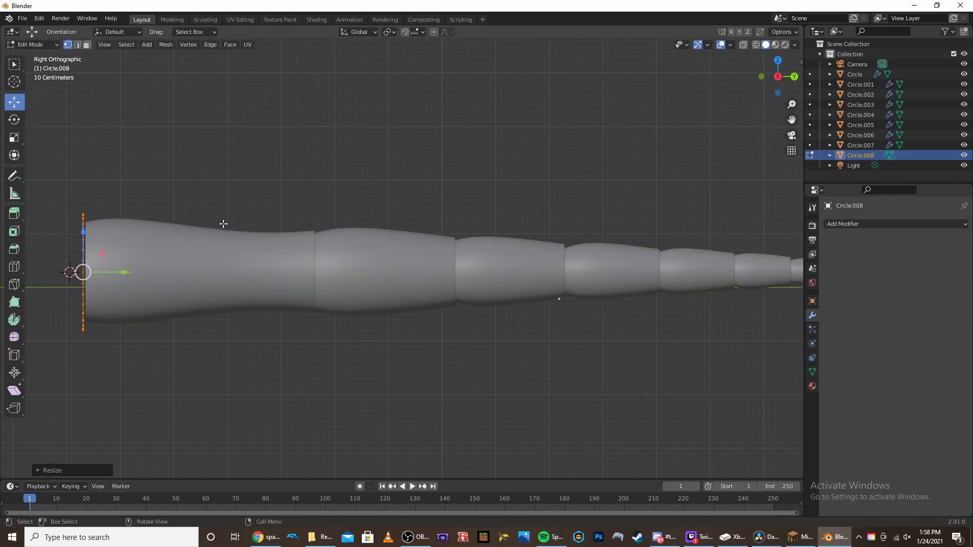
middle_click_drag(674, 236, 537, 237, "shift")
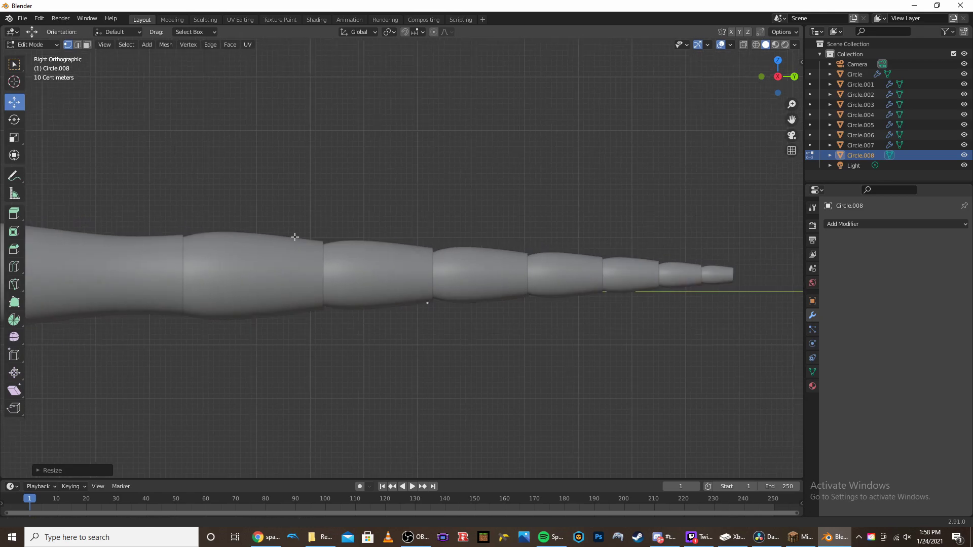
middle_click_drag(278, 235, 636, 260, "shift")
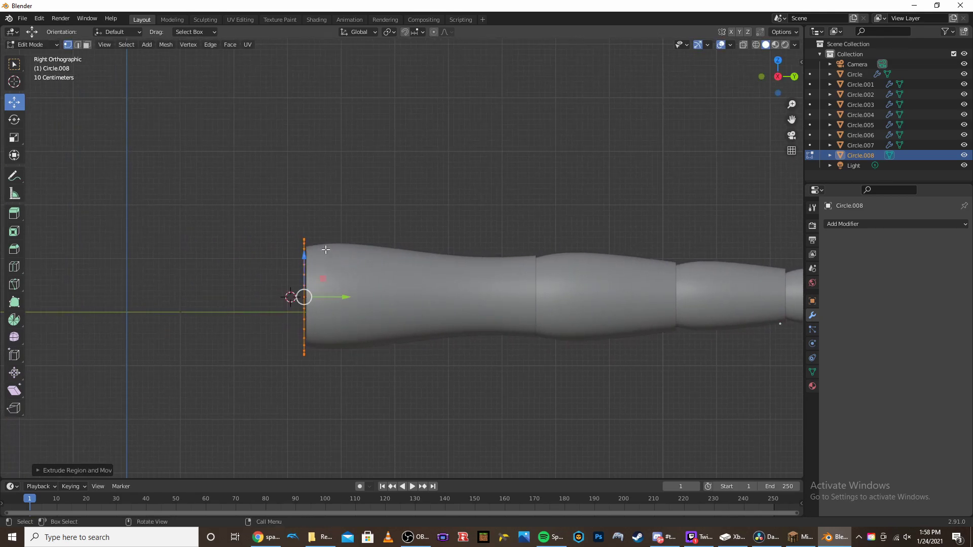
key("e")
left_click(369, 298)
Extrude the outer shell's ring along Y to near the end of the first plume segment and scale it down to about 0.69.
key("e")
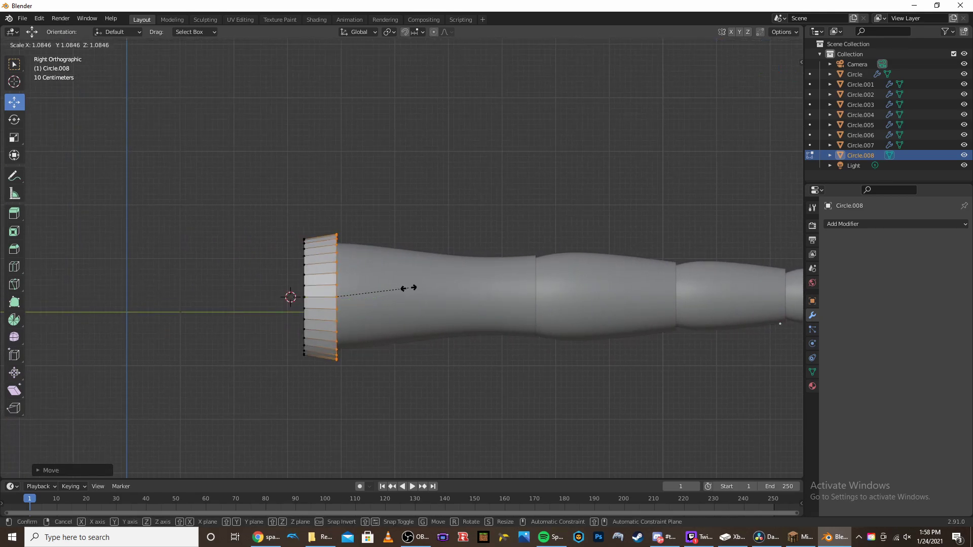
left_click(538, 304)
key("s")
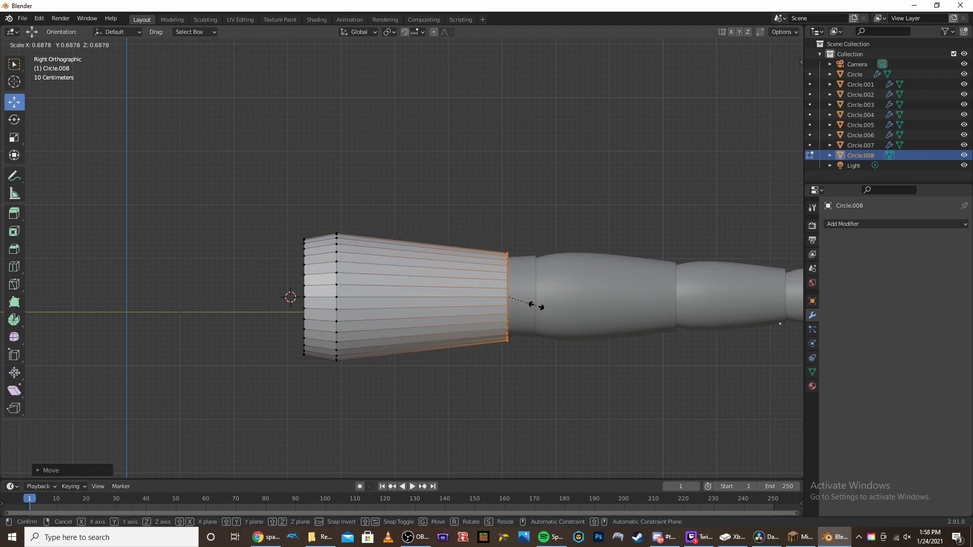
left_click(538, 306)
Extrude the shell past the first joint, scale that ring up slightly, and extrude about 2.08 m further along Y.
key("e")
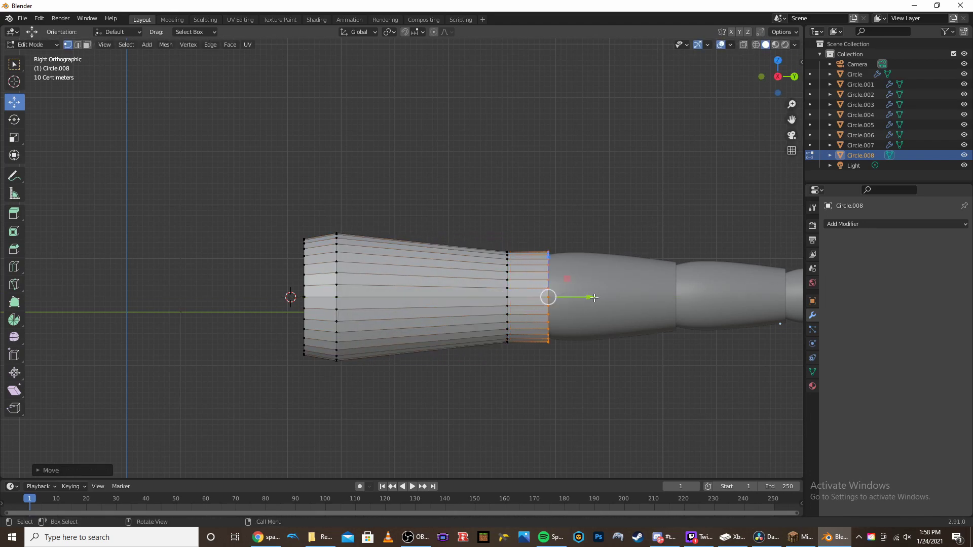
left_click(603, 296)
key("s")
left_click(612, 297)
middle_click_drag(611, 297, 392, 285, "shift")
key("e")
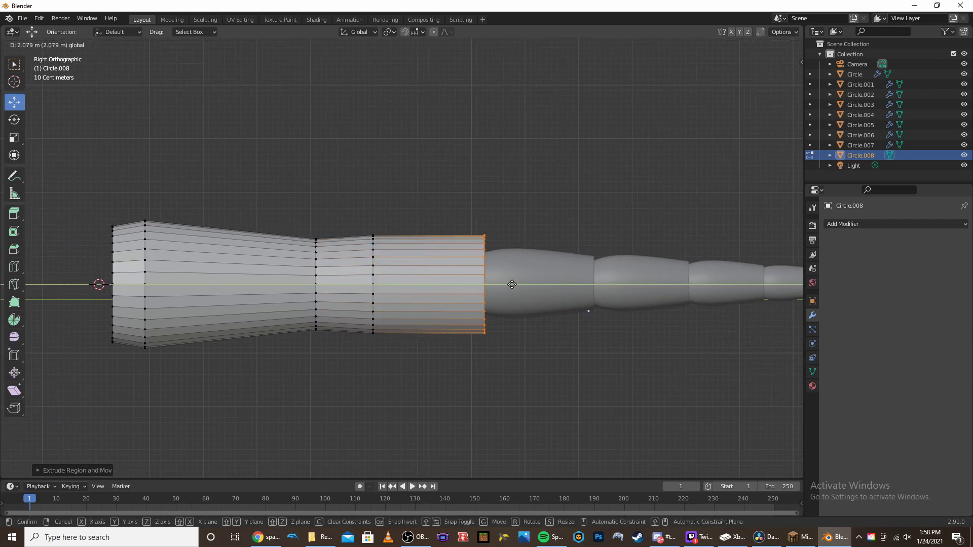
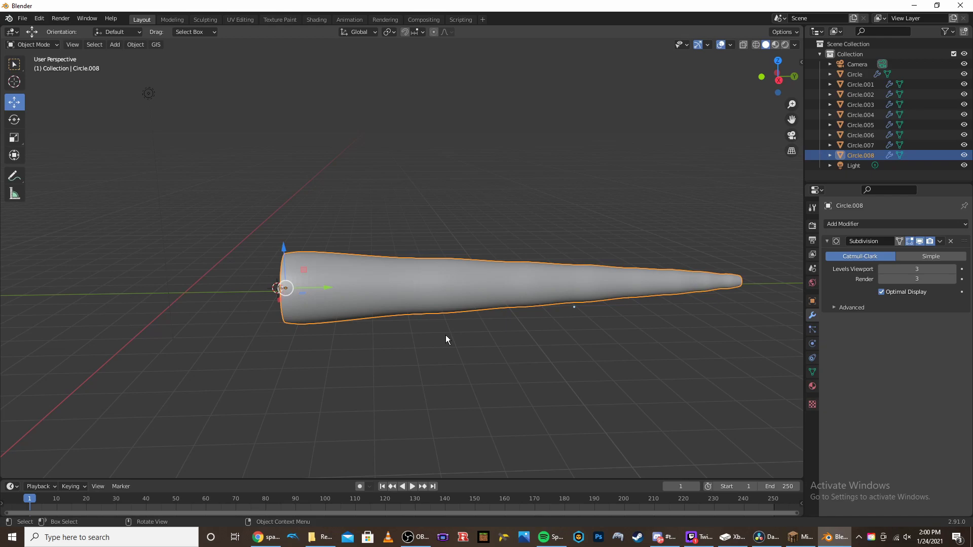
Add a Solidify modifier to the outer shell and set its thickness to 0.1 m.
left_click(851, 224)
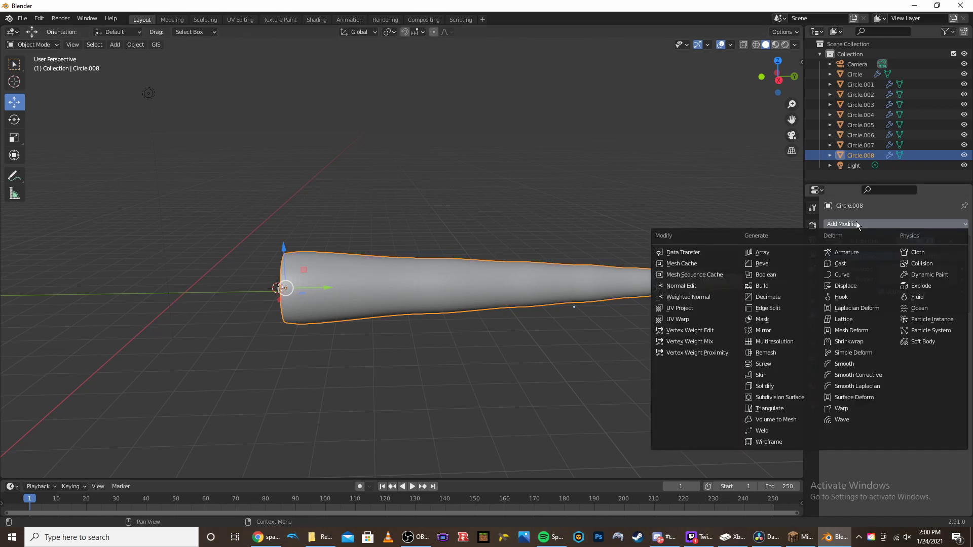
left_click(798, 385)
middle_click_drag(424, 213, 369, 269)
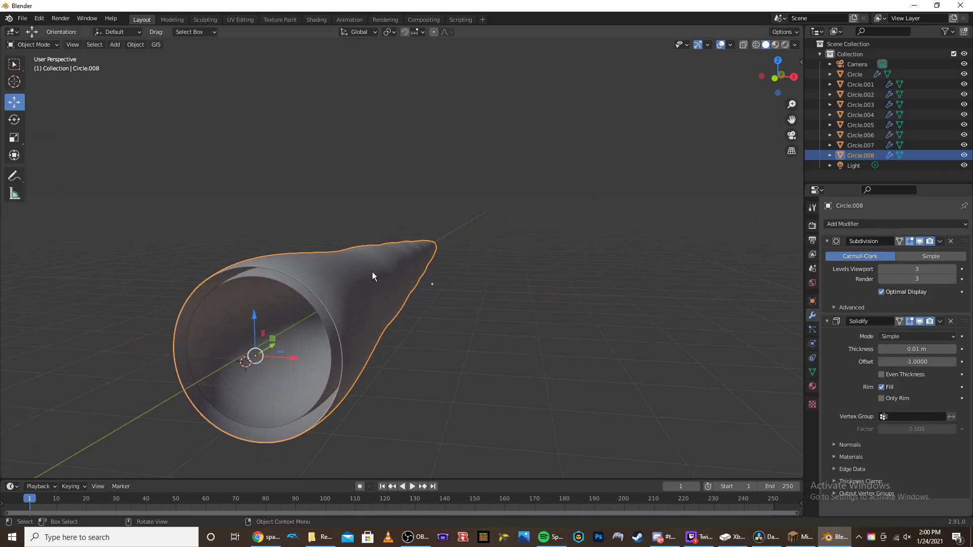
left_click_drag(925, 349, 966, 354)
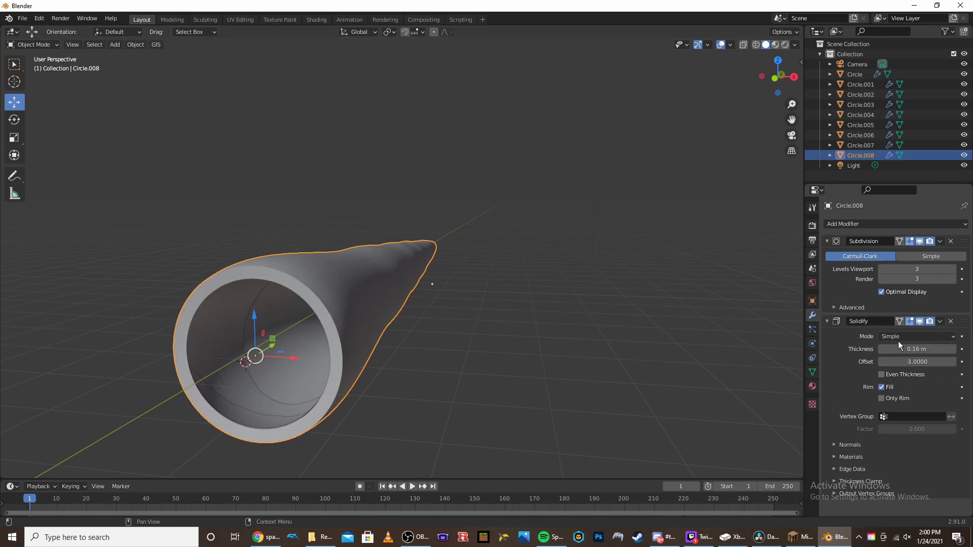
middle_click_drag(411, 317, 424, 312)
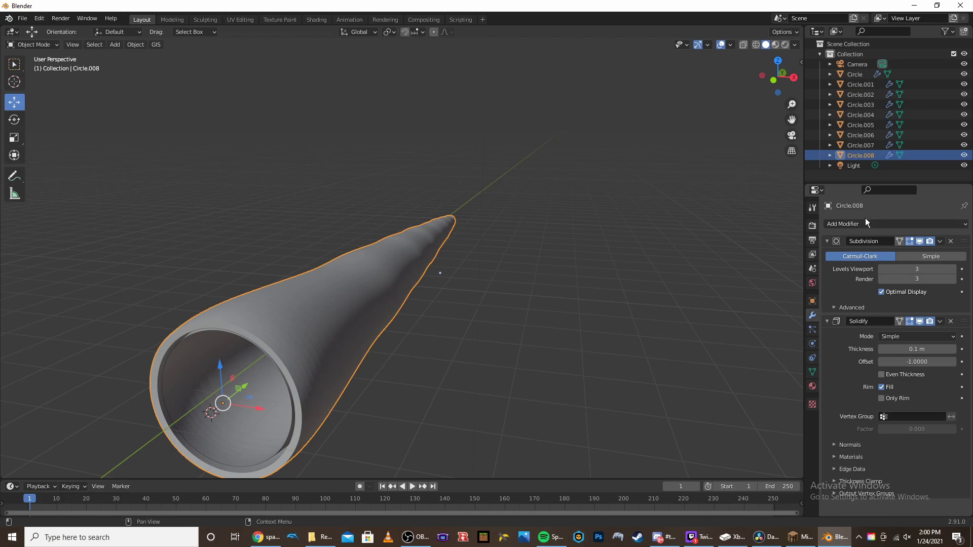
Add a Displace modifier to the outer shell below its Solidify modifier.
left_click(872, 223)
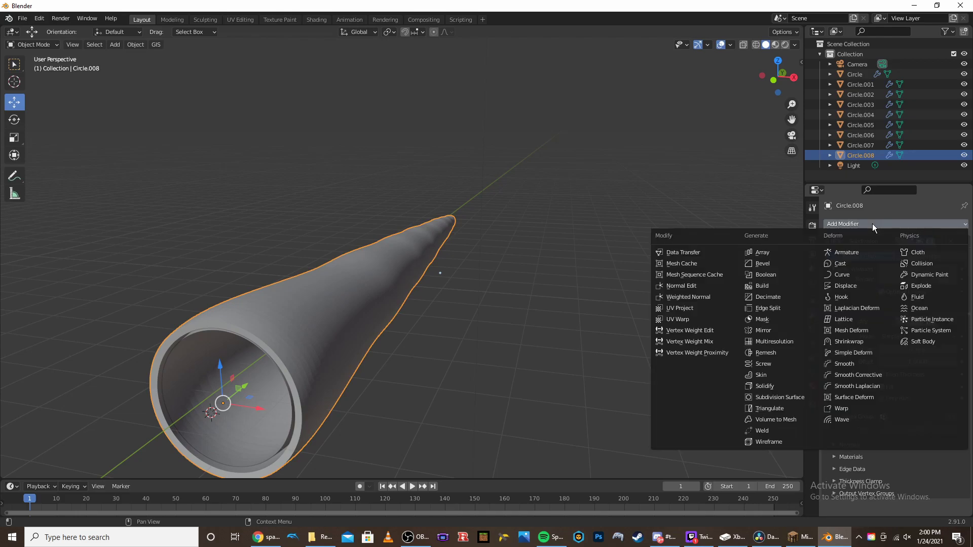
left_click(855, 286)
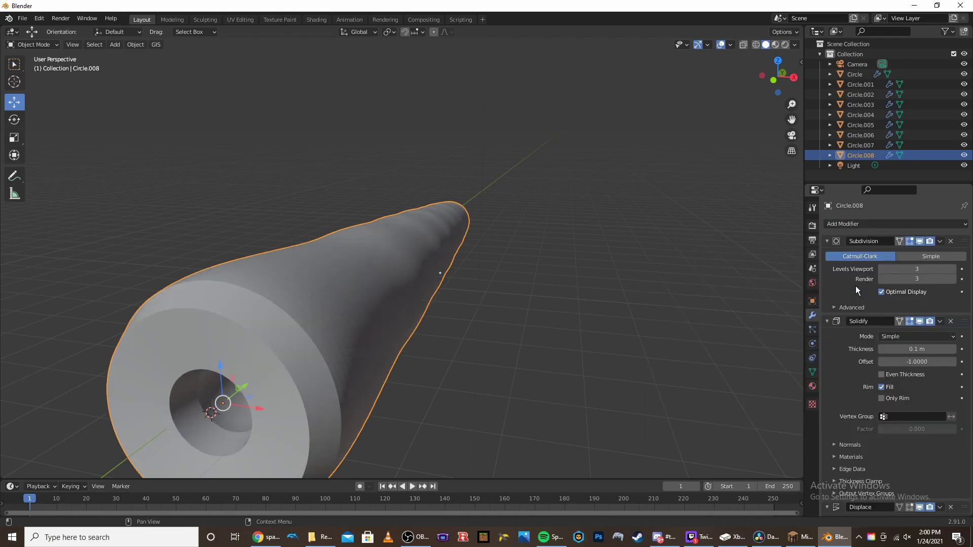
scroll(400, 341, "down", 3)
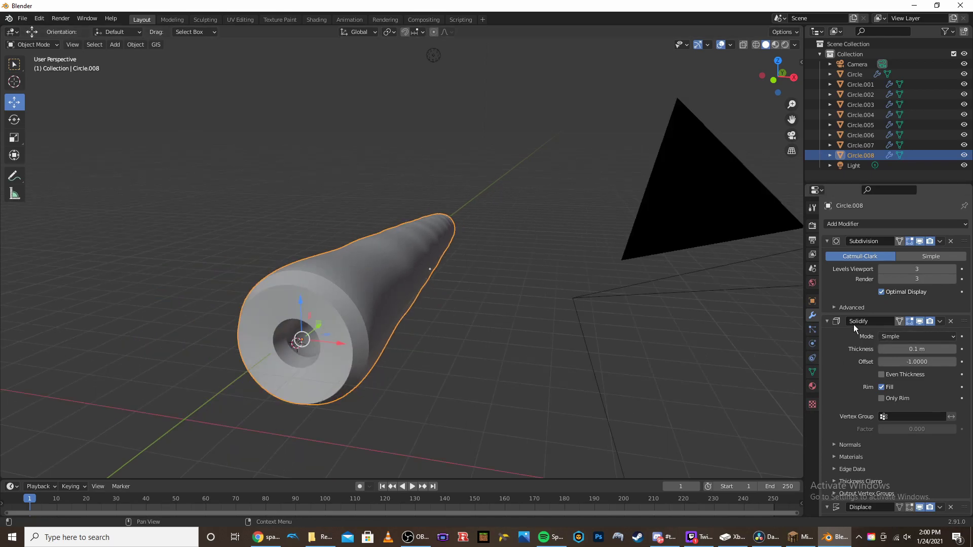
scroll(398, 297, "up", 5)
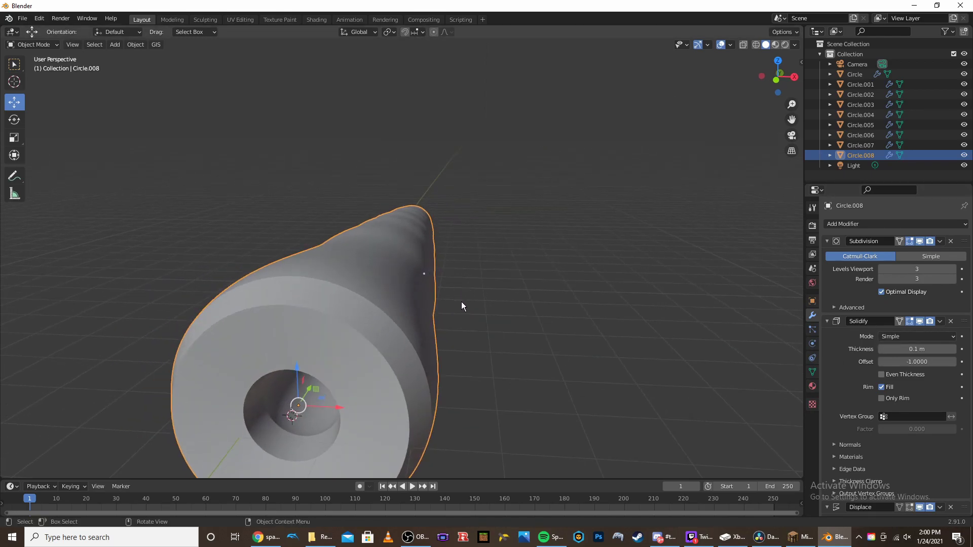
middle_click_drag(460, 301, 519, 296)
scroll(938, 326, "down", 4)
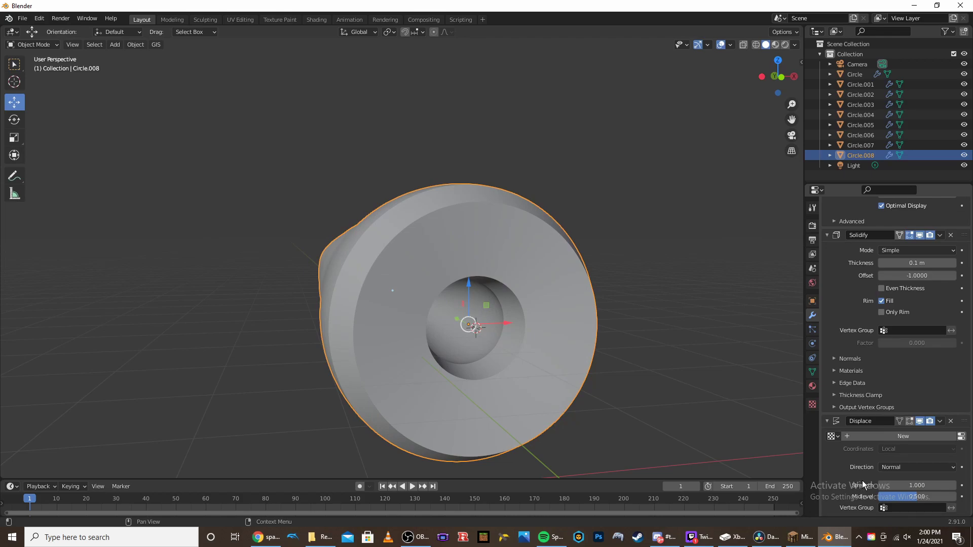
Create a new texture for the shell's Displace modifier and set the texture type to Clouds.
left_click(863, 437)
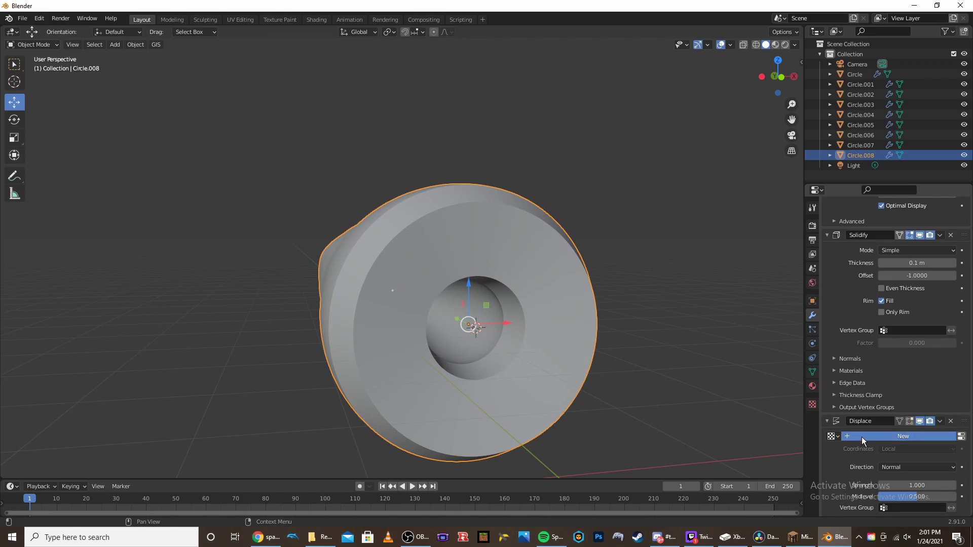
left_click(813, 405)
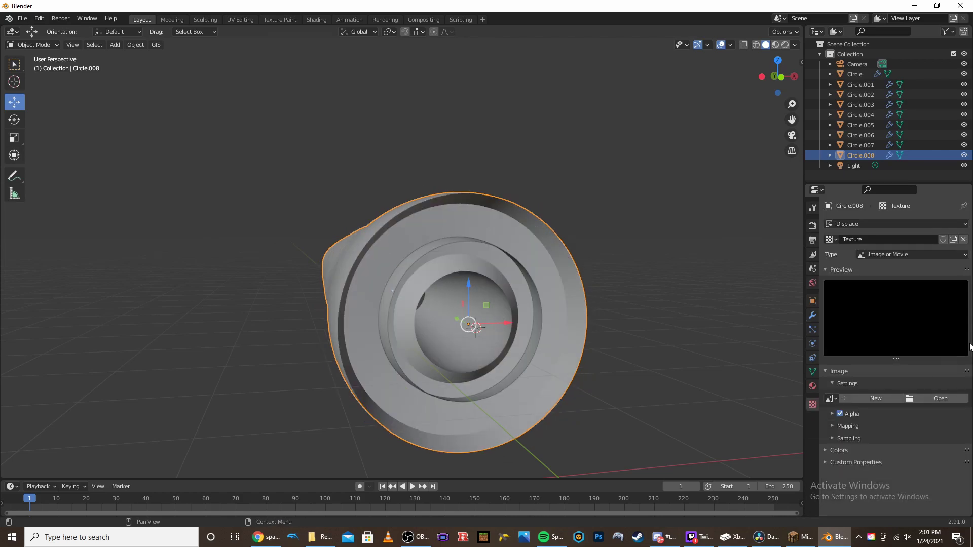
left_click(936, 252)
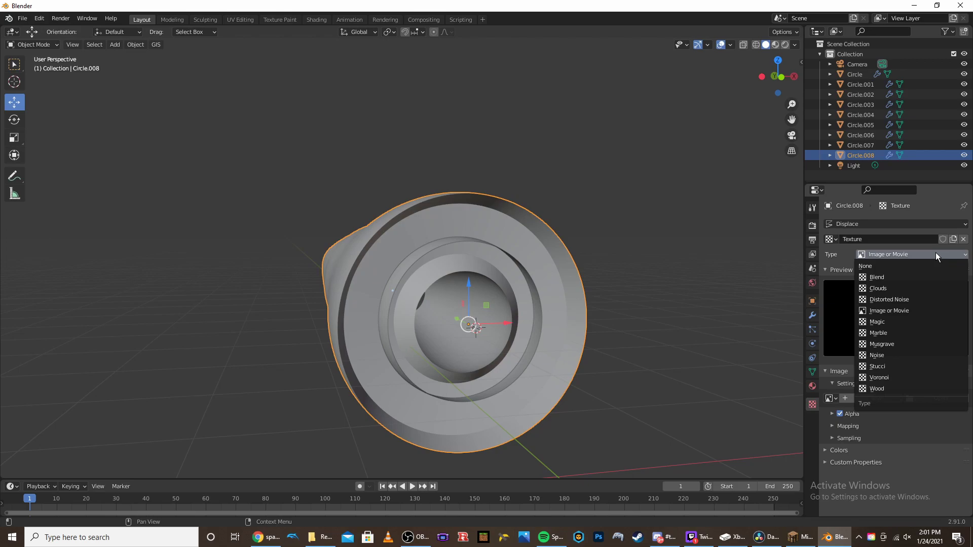
left_click(894, 288)
left_click(675, 224)
middle_click_drag(675, 223, 438, 275)
left_click(438, 274)
middle_click_drag(434, 235, 760, 308)
Set the strength of the shell's Displace modifier to 0.2.
left_click(813, 316)
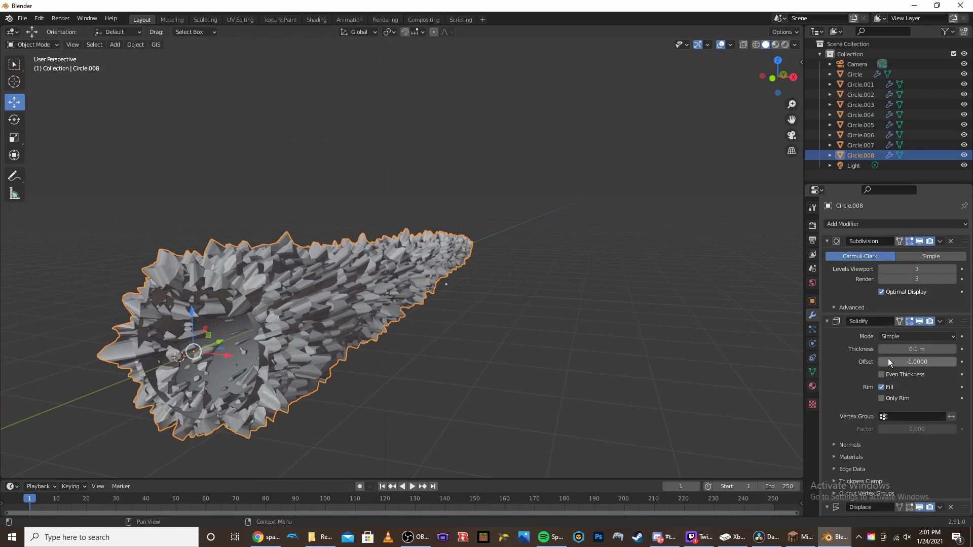
scroll(884, 371, "down", 4)
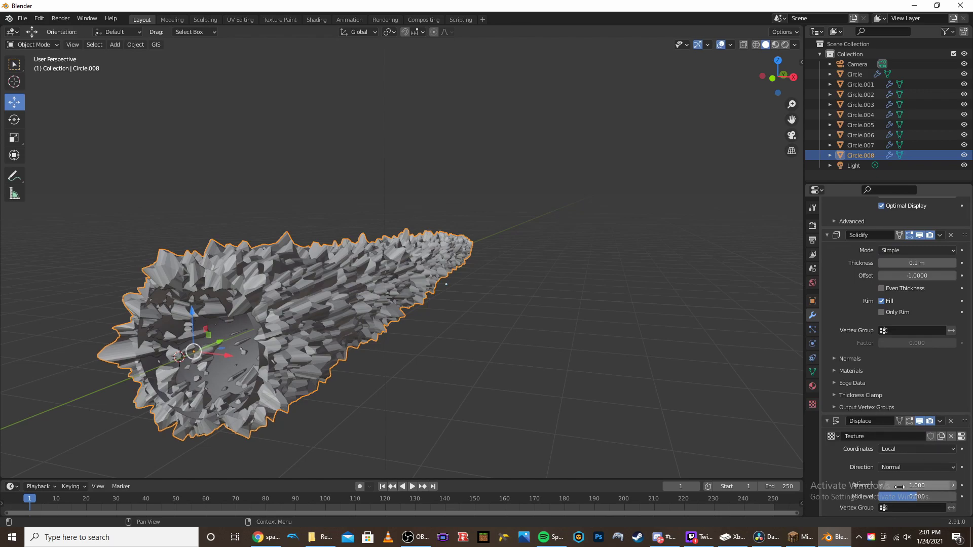
left_click_drag(924, 486, 878, 486)
left_click(464, 309)
middle_click_drag(464, 309, 778, 493)
left_click(881, 486)
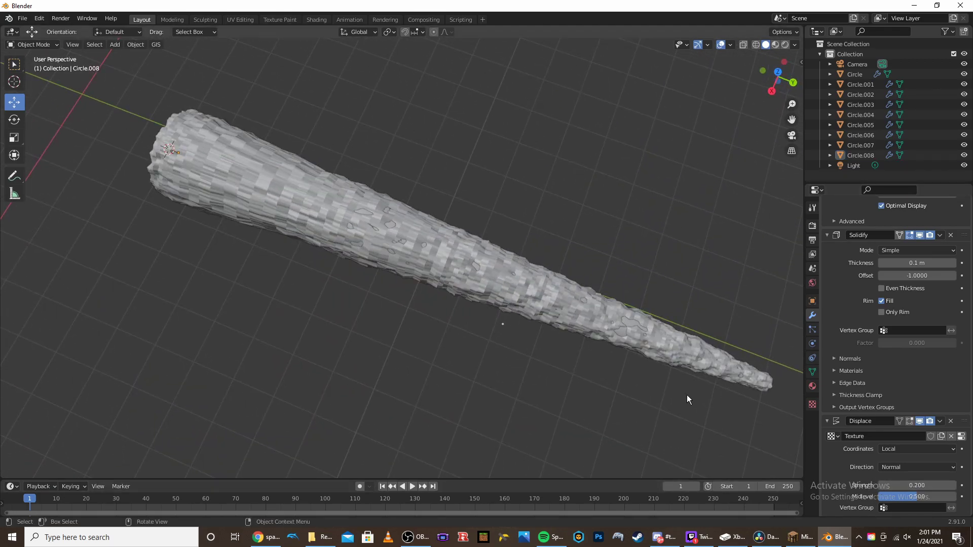
Scale the whole outer shell mesh up slightly in X and Z, excluding Y, and return to object mode.
left_click(500, 276)
middle_click_drag(499, 276, 489, 300)
scroll(398, 271, "up", 5)
key("Tab")
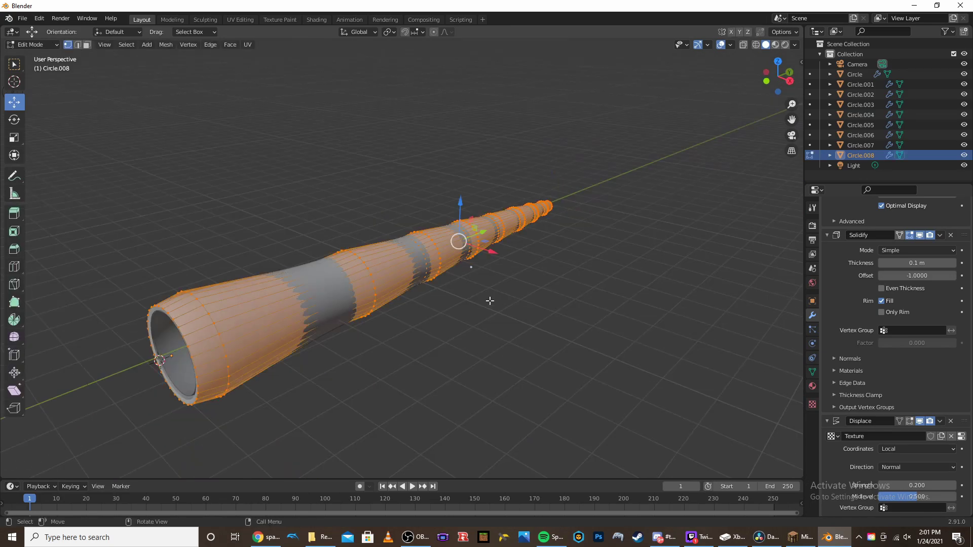
key("s")
key("x")
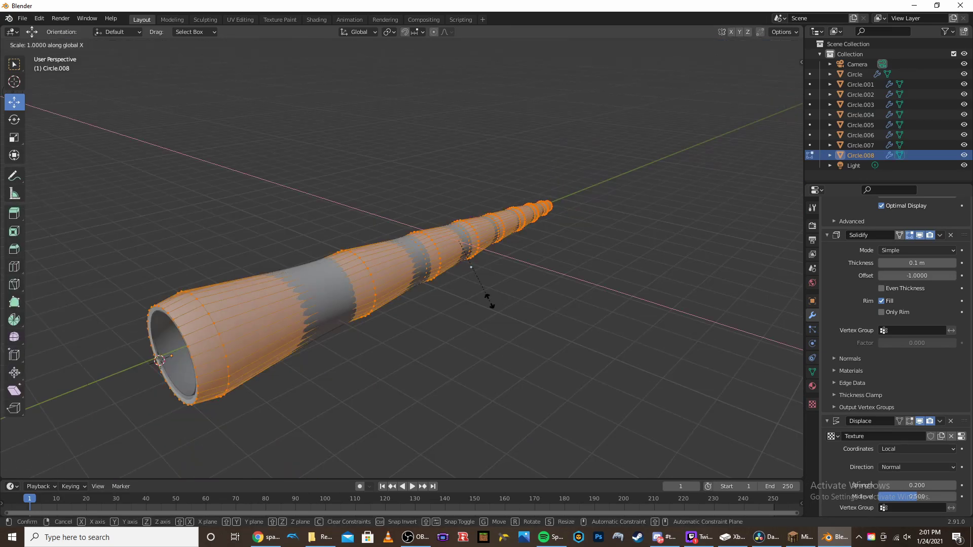
key("shift+y")
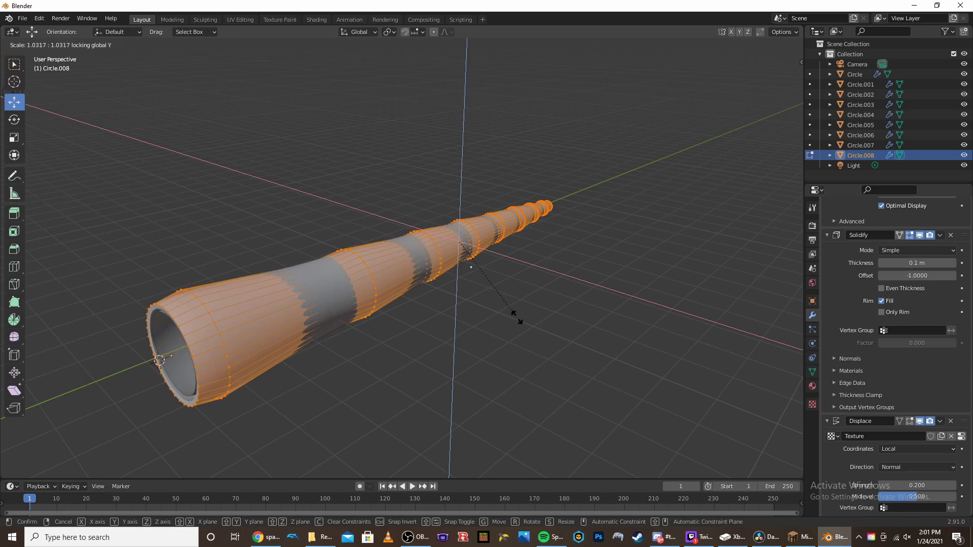
left_click(606, 385)
key("Tab")
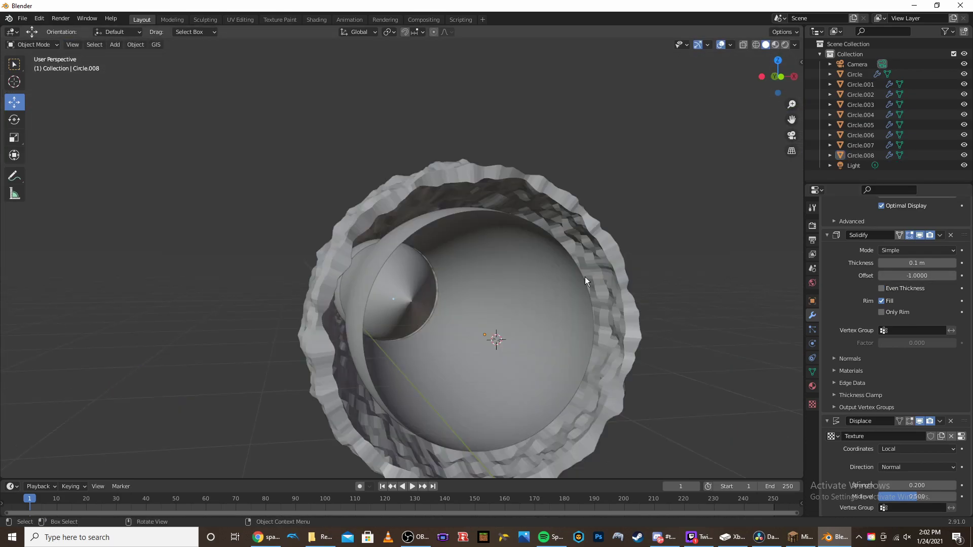
Activate the 3D cursor tool, play the animation briefly, and reset the timeline to frame 0.
scroll(585, 277, "down", 8)
middle_click_drag(472, 245, 361, 230)
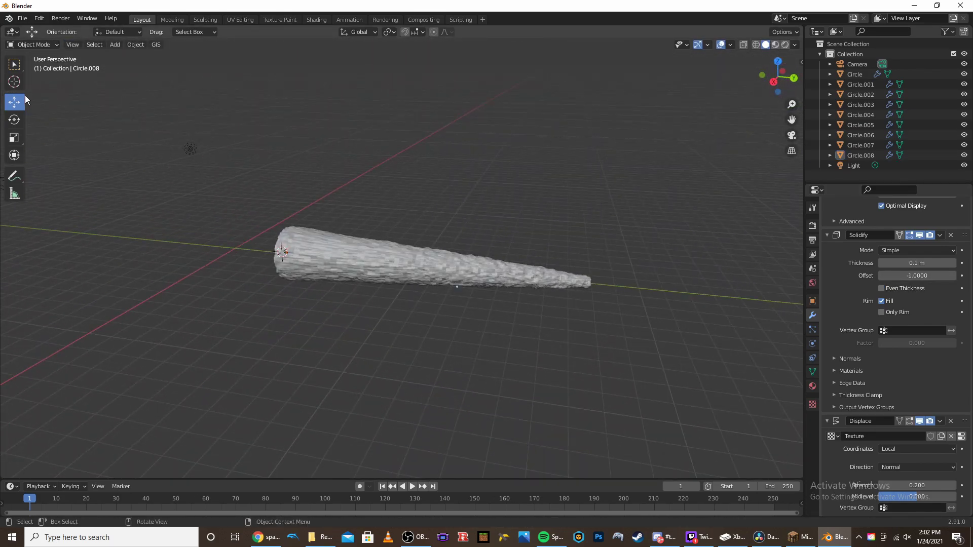
left_click(14, 81)
middle_click_drag(364, 187, 397, 186)
key("space")
middle_click_drag(166, 348, 415, 309)
key("space")
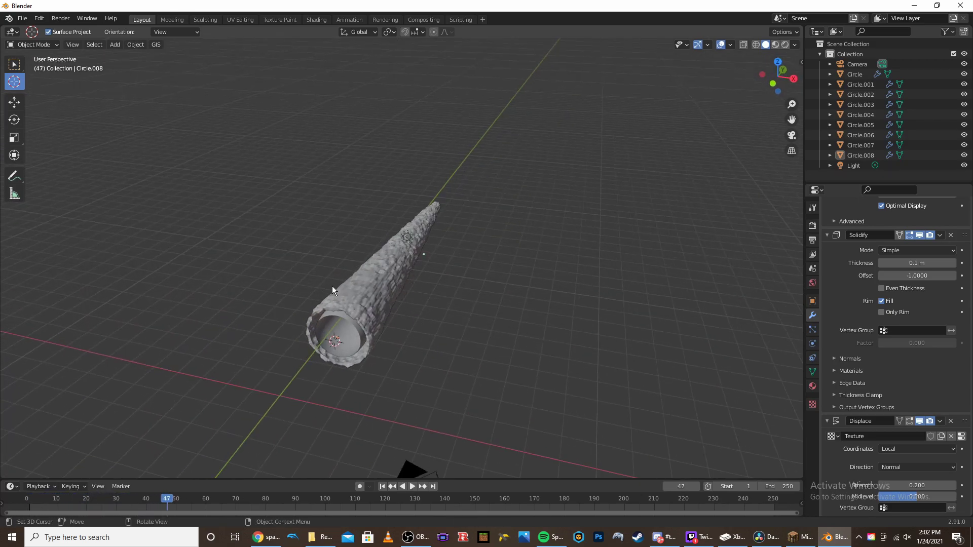
left_click_drag(167, 498, 27, 488)
Add a cube at the 3D cursor away from the plume and scale it down to a tiny size.
middle_click_drag(304, 223, 304, 193)
middle_click_drag(365, 151, 384, 180)
key("shift+a")
mouse_move(384, 180)
left_click(443, 184)
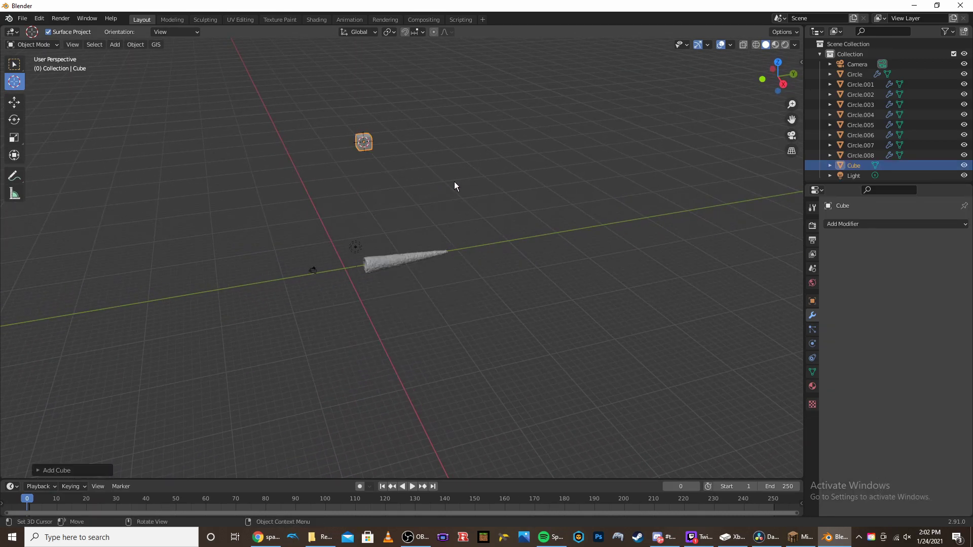
key("s")
left_click(409, 148)
Move the tiny cube far along negative Y, before the plume's opening, and insert a location keyframe at frame 0.
left_click(13, 102)
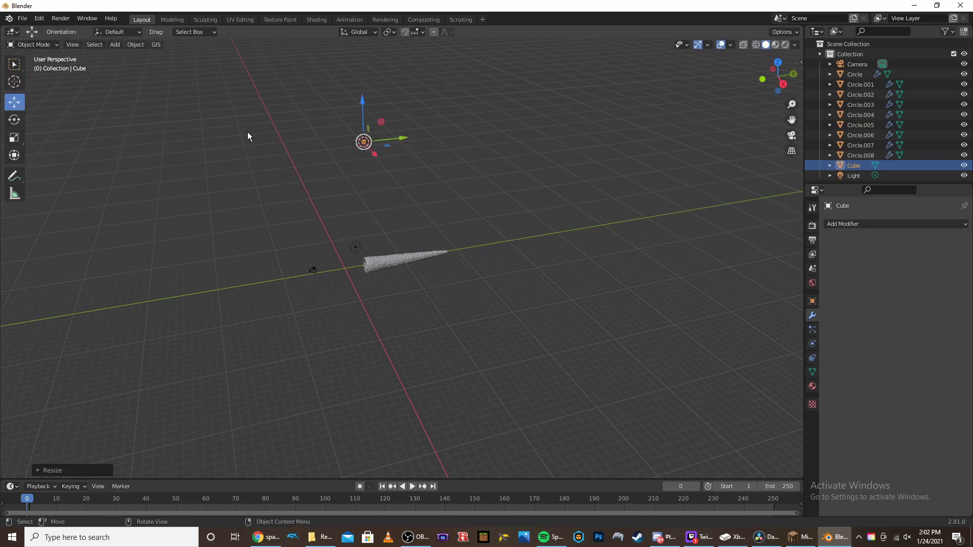
left_click_drag(402, 139, 179, 163)
scroll(272, 172, "down", 2)
middle_click_drag(311, 169, 439, 153, "shift")
left_click_drag(407, 169, 203, 183)
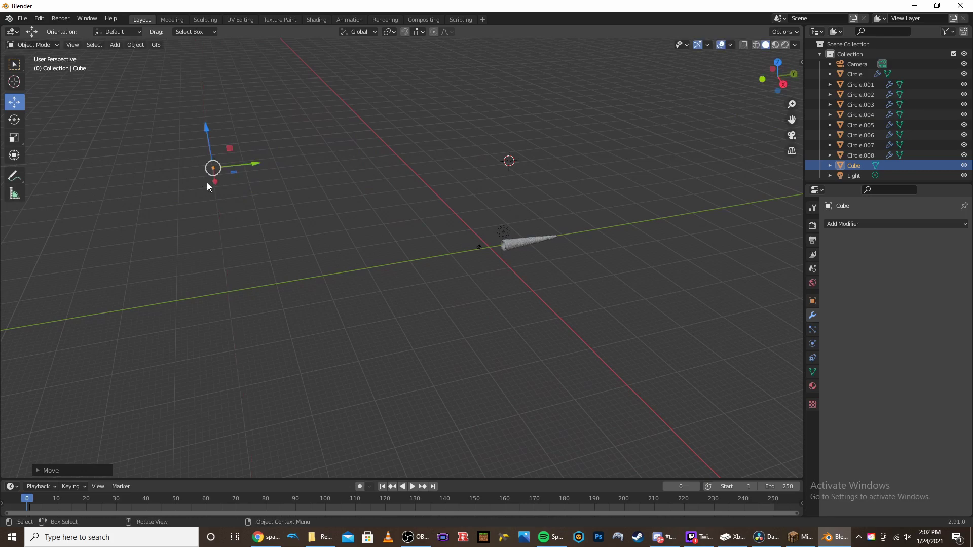
key("i")
left_click(277, 174)
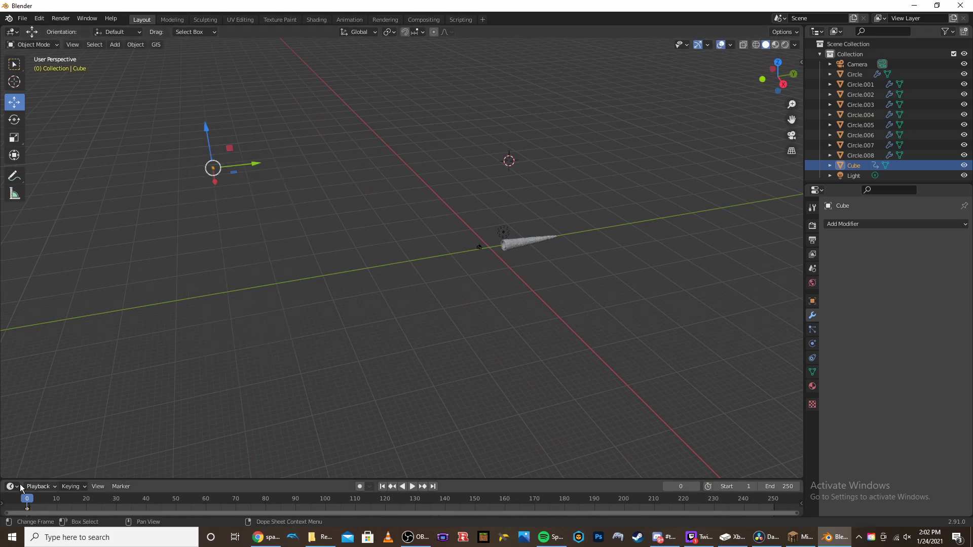
At frame 250, move the cube along positive Y far beyond the plume's tip and insert a Location keyframe.
left_click_drag(23, 501, 667, 468)
key("space")
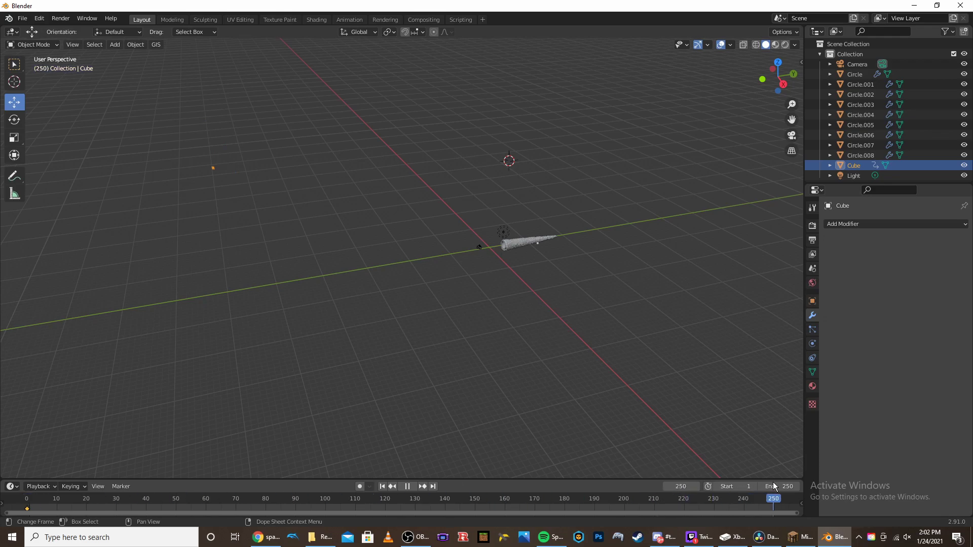
key("space")
middle_click_drag(613, 116, 252, 274, "shift")
scroll(122, 314, "down", 1)
left_click_drag(76, 303, 713, 227)
left_click(707, 222)
key("i")
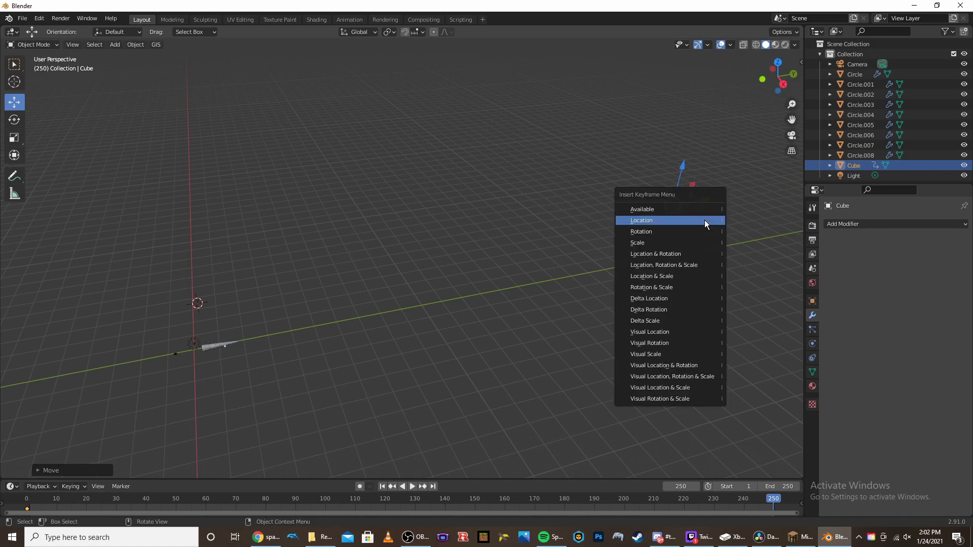
left_click(705, 220)
Enlarge the timeline, set the cube's keyframe interpolation to Linear, and return to frame 1.
left_click_drag(562, 478, 588, 413)
left_click_drag(773, 434, 761, 437)
left_click_drag(598, 454, 640, 451)
key("t")
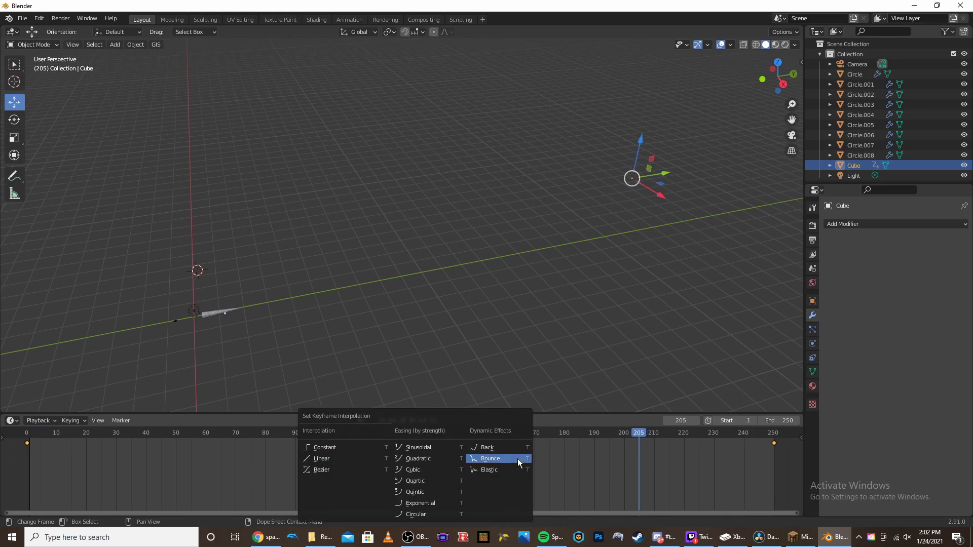
left_click(342, 460)
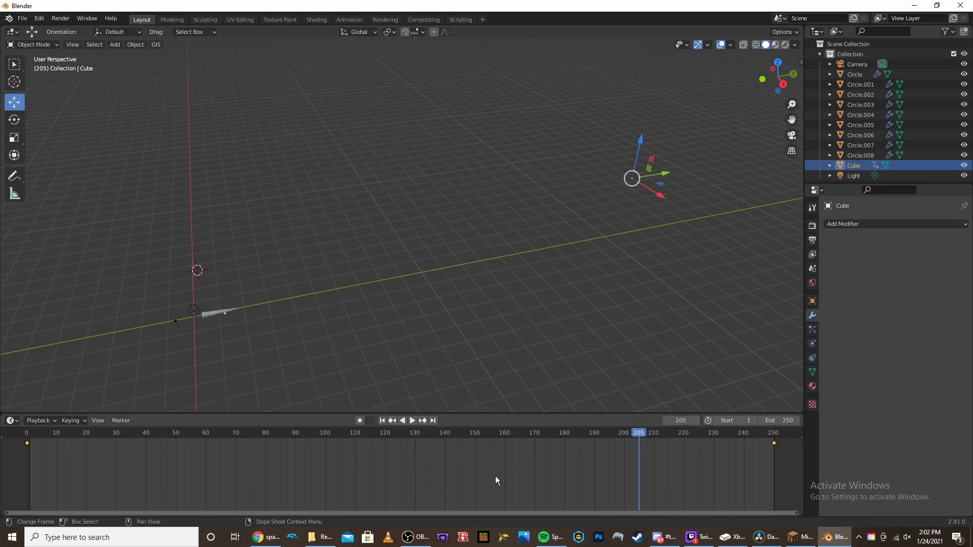
key("t")
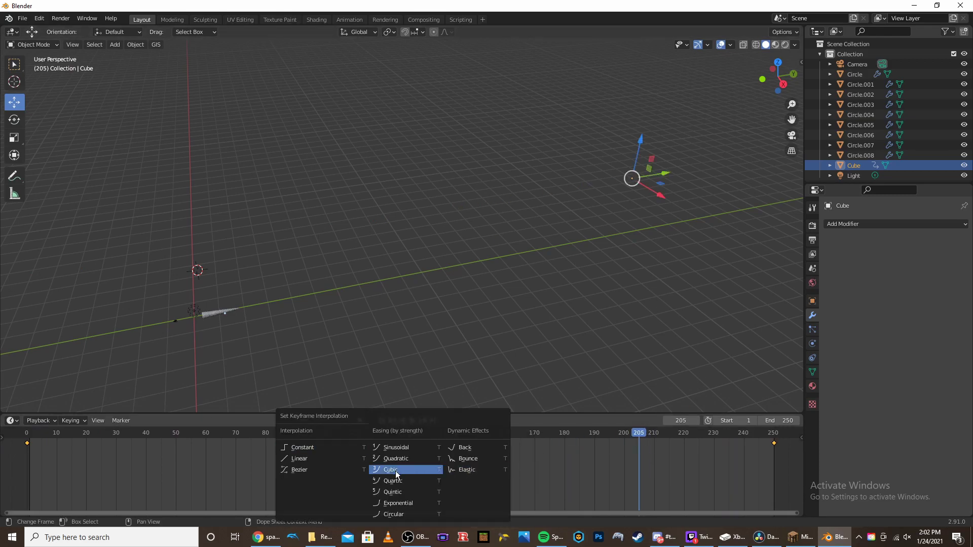
left_click(297, 459)
left_click_drag(735, 446, 29, 455)
Select the plume's outer shell and set its Displace texture coordinates to Object, using Cube as the reference object.
middle_click_drag(291, 307, 499, 227, "shift")
scroll(506, 223, "up", 7)
left_click(430, 266)
key("KP_Decimal")
middle_click_drag(417, 247, 502, 258)
scroll(923, 365, "down", 4)
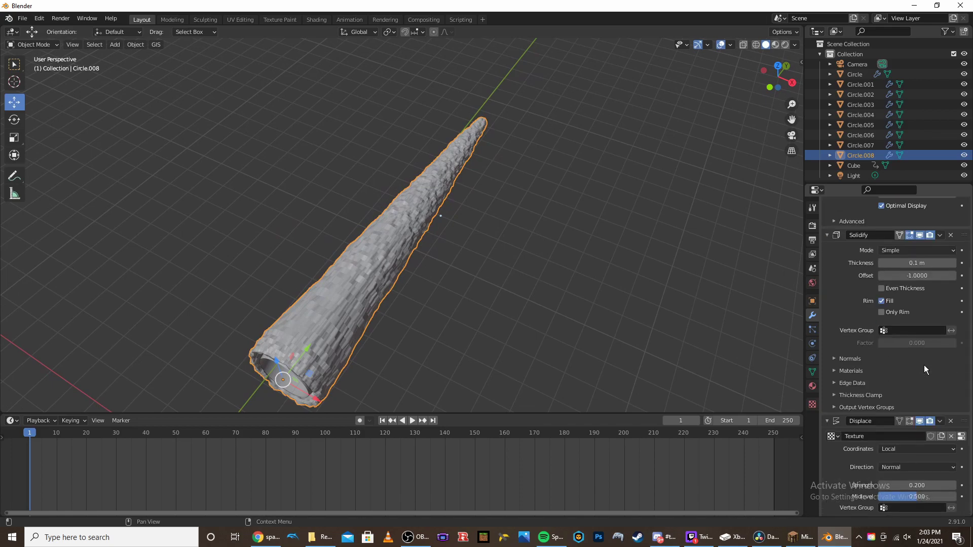
left_click(912, 449)
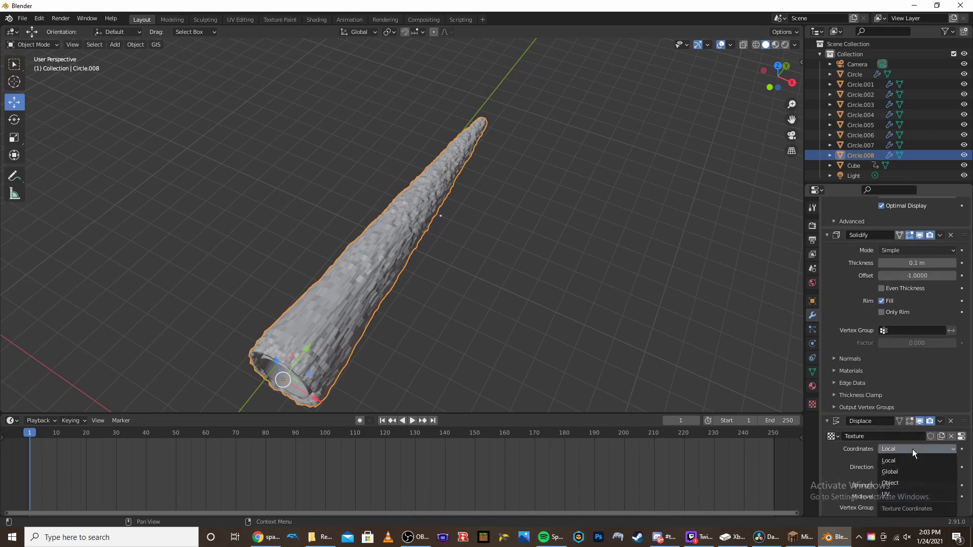
left_click(898, 477)
left_click(900, 460)
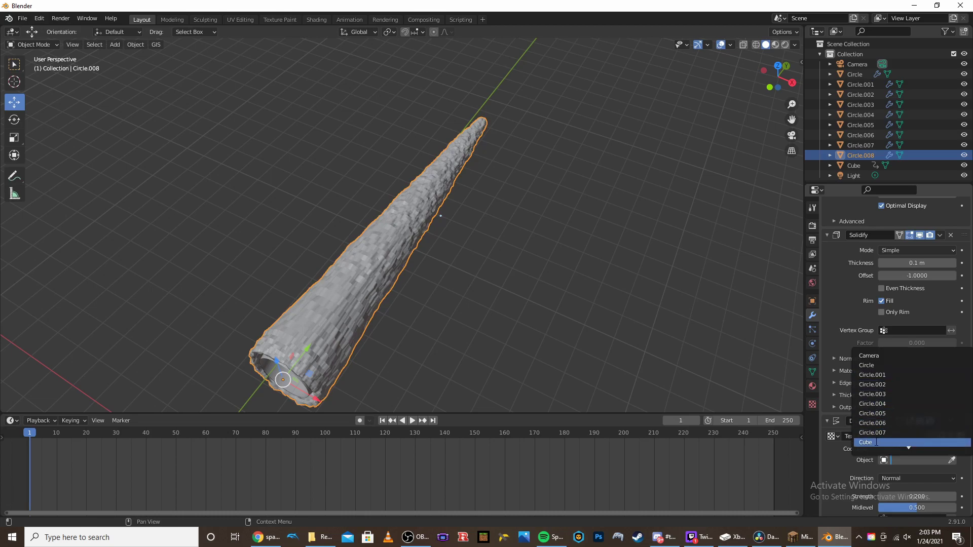
left_click(907, 442)
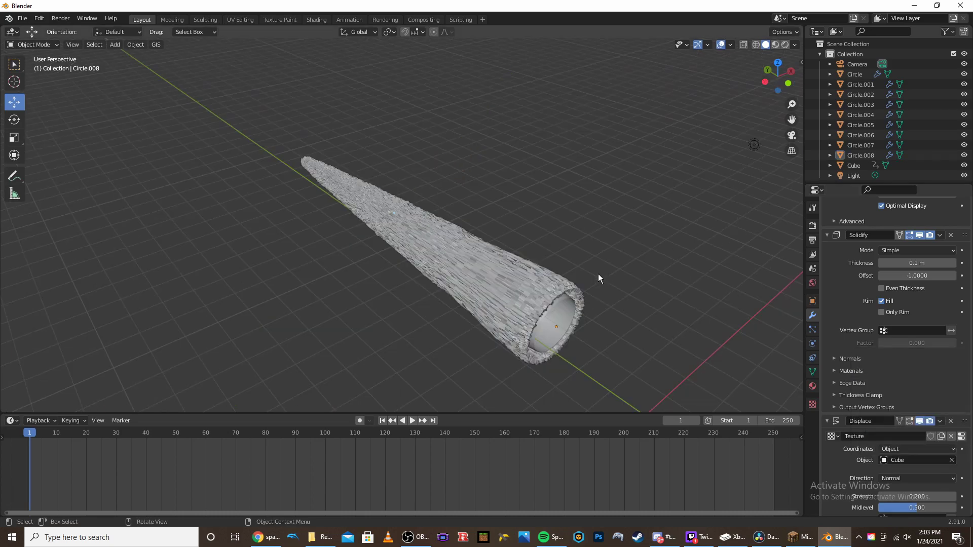
Play the animation to preview the moving displacement and shade the outer shell smooth.
key("space")
middle_click_drag(585, 269, 526, 228)
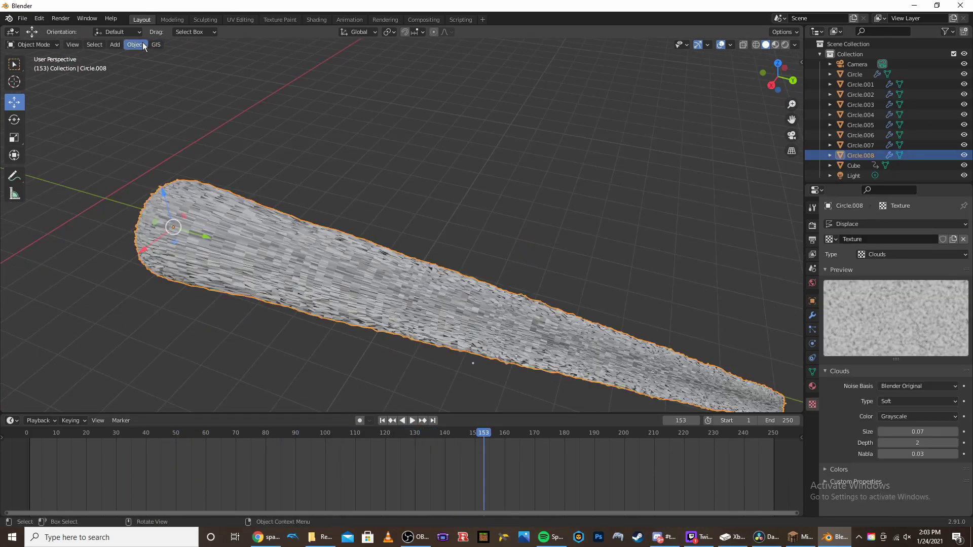
left_click(135, 44)
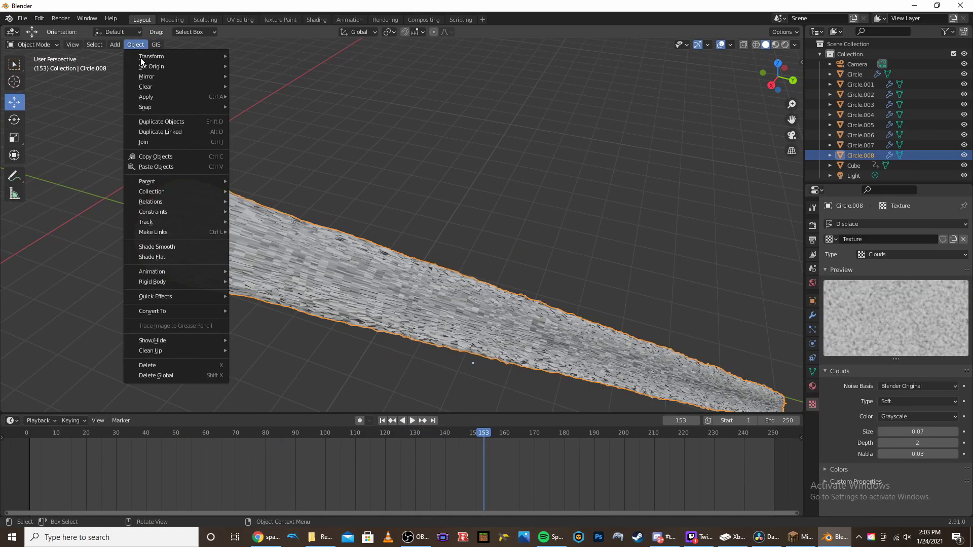
left_click(161, 247)
middle_click_drag(265, 217, 583, 203)
Return to the outer shell's modifiers and hide Circle.008 in the viewport to expose the inner segments.
left_click(813, 316)
middle_click_drag(558, 243, 409, 251)
left_click(222, 238)
left_click(965, 155)
middle_click_drag(737, 213, 401, 263)
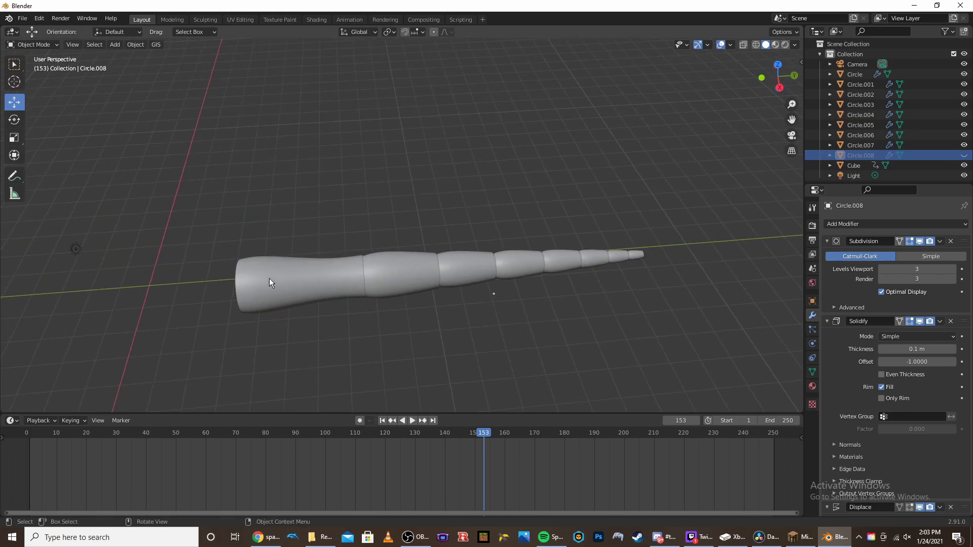
Add a Solidify modifier to the first, widest inner segment with a thickness of 0.12 m.
left_click(276, 264)
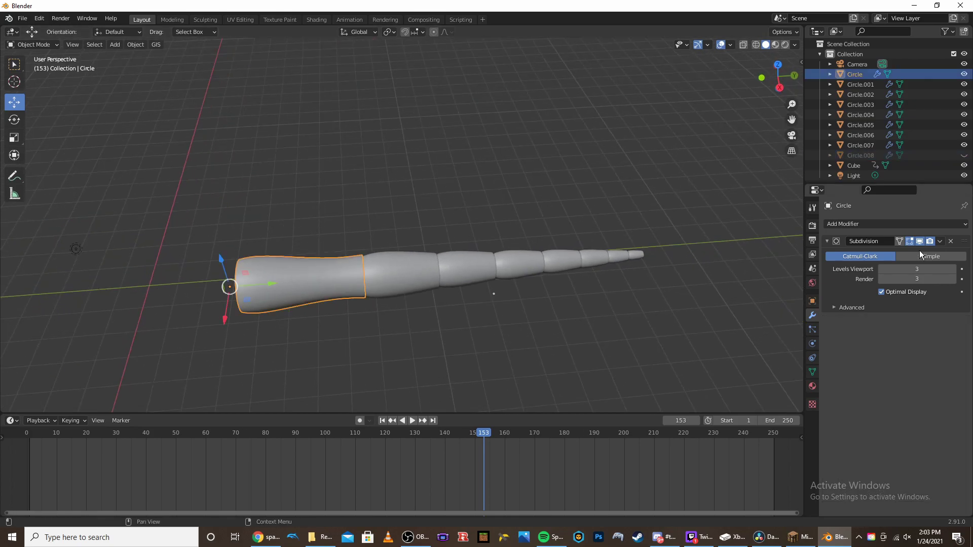
left_click(829, 226)
left_click(773, 388)
middle_click_drag(765, 384, 606, 230)
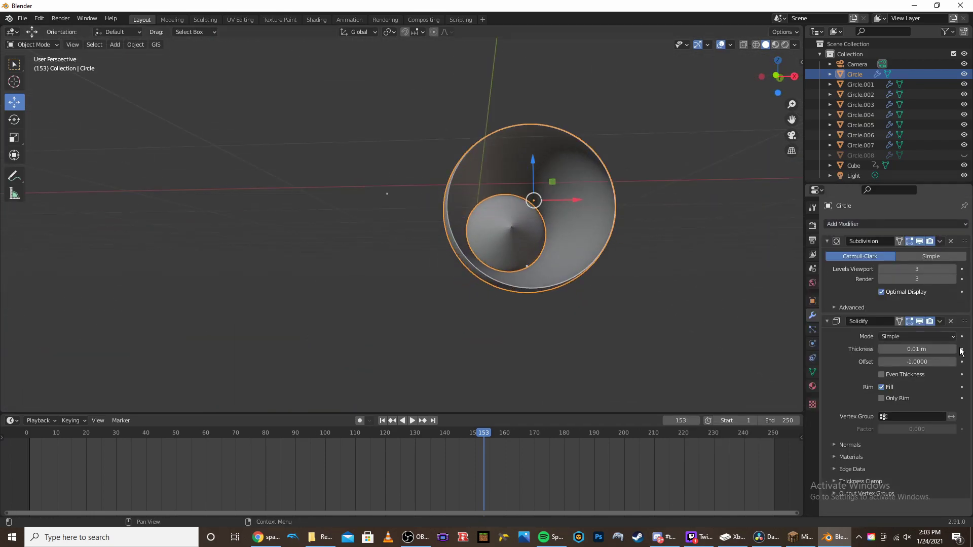
mouse_move(938, 349)
left_mouse_down()
mouse_move(897, 350)
mouse_move(937, 350)
left_mouse_up()
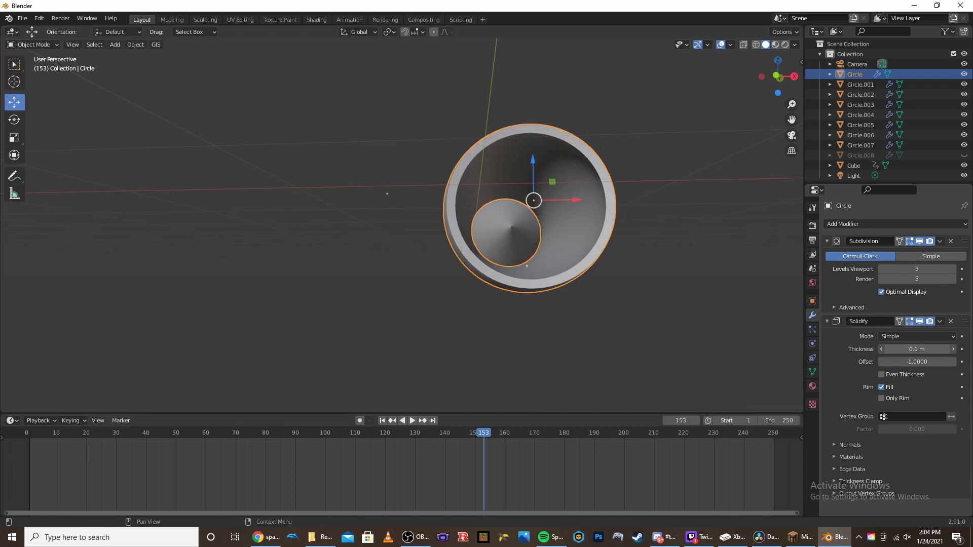
middle_click_drag(779, 268, 677, 242)
left_click_drag(948, 347, 958, 348)
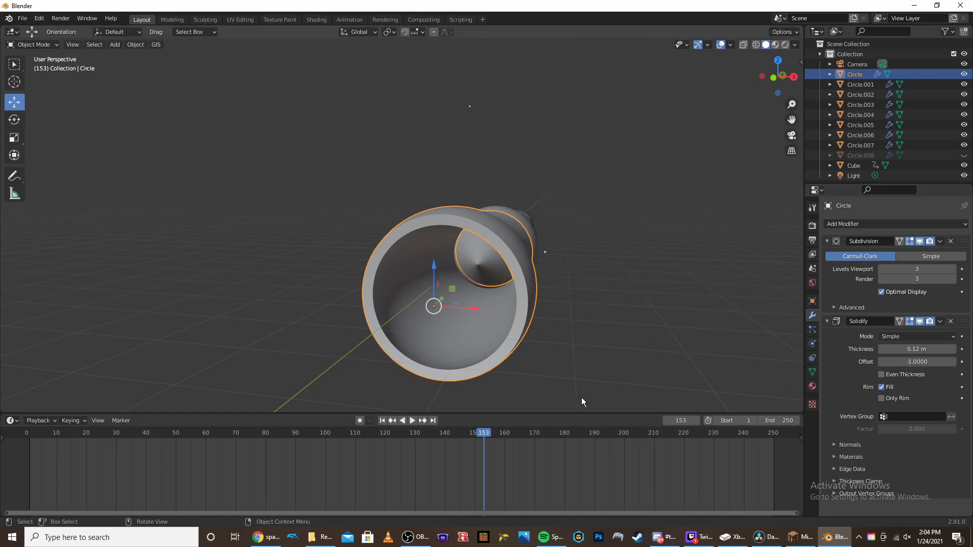
Add a Displace modifier to the first inner segment and assign it the existing texture named Texture.
left_click(864, 225)
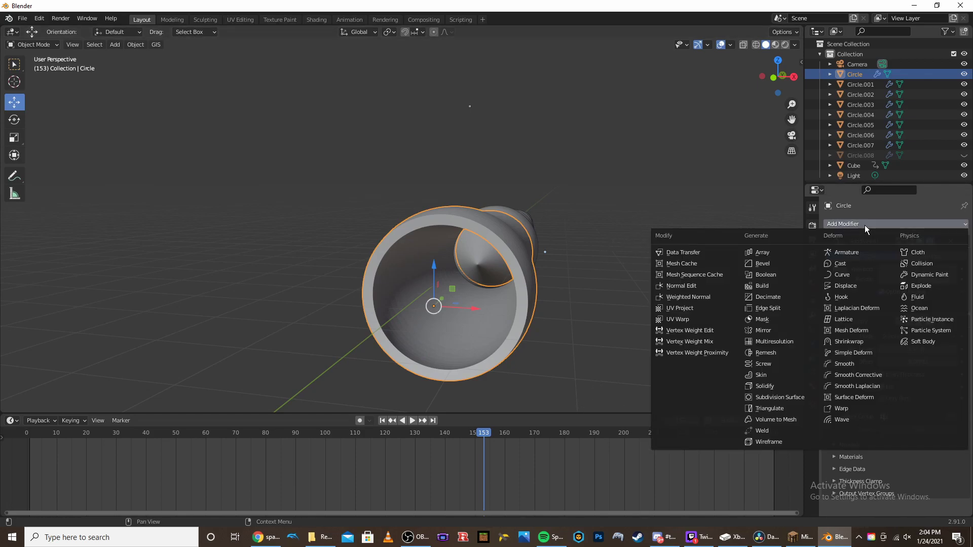
left_click(866, 290)
middle_click_drag(664, 230, 653, 235)
scroll(862, 355, "down", 3)
left_click(833, 436)
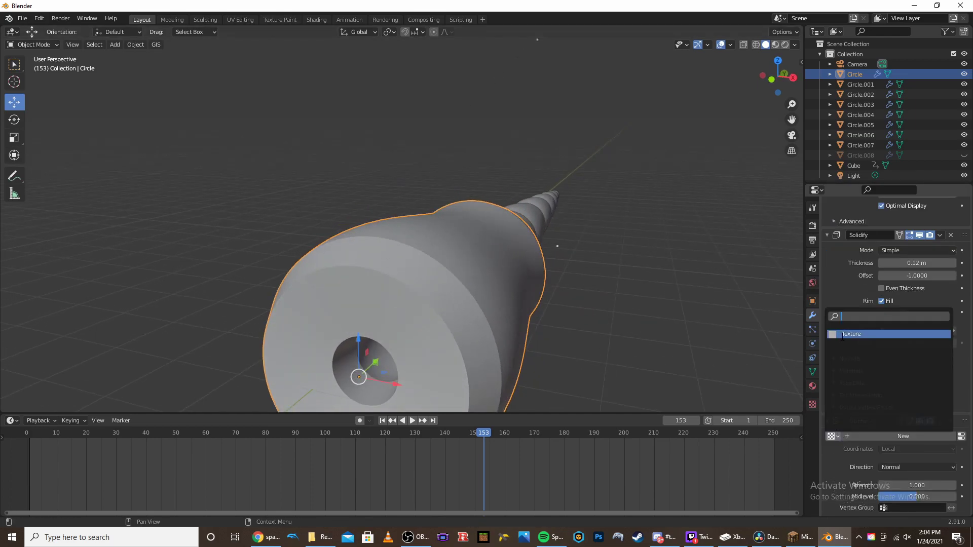
left_click(851, 335)
left_click(640, 265)
left_click(509, 294)
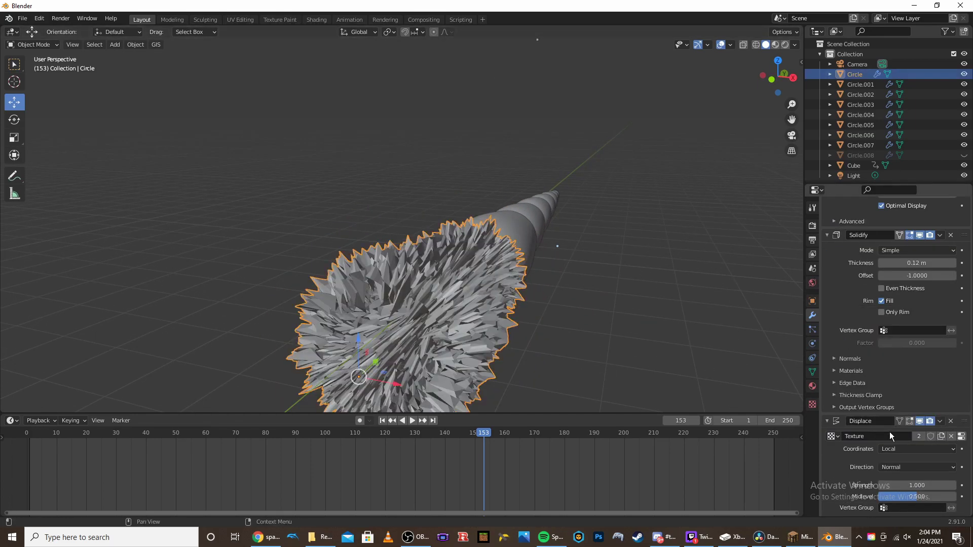
Lower the first inner segment's Displace strength to 0.100.
left_click(883, 485)
left_click(884, 485)
left_click(883, 485)
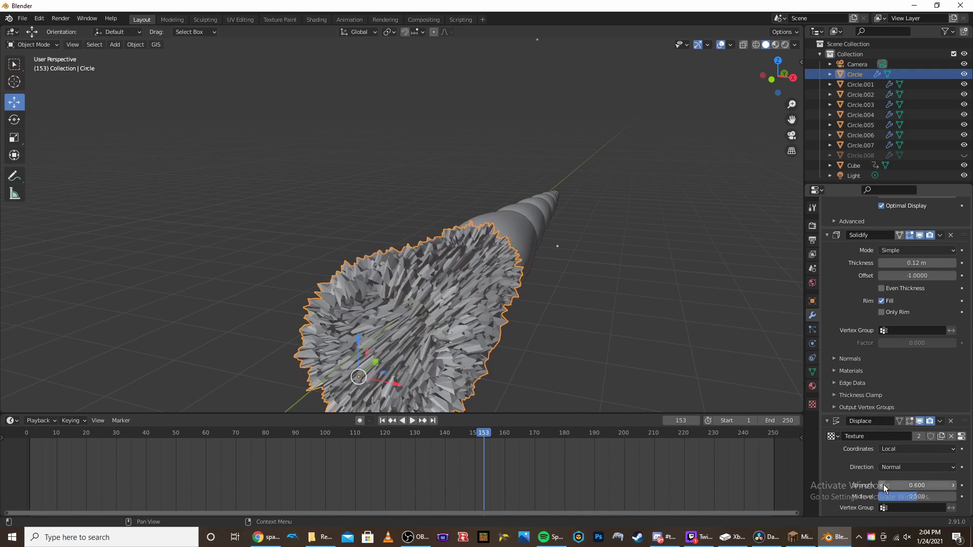
left_click(883, 485)
left_click(883, 485)
left_click(883, 485)
left_click(884, 485)
left_click(884, 485)
scroll(884, 485, "down", 1, "ctrl")
Shade the first inner segment smooth and deselect it.
middle_click_drag(685, 354, 562, 235)
left_click(134, 44)
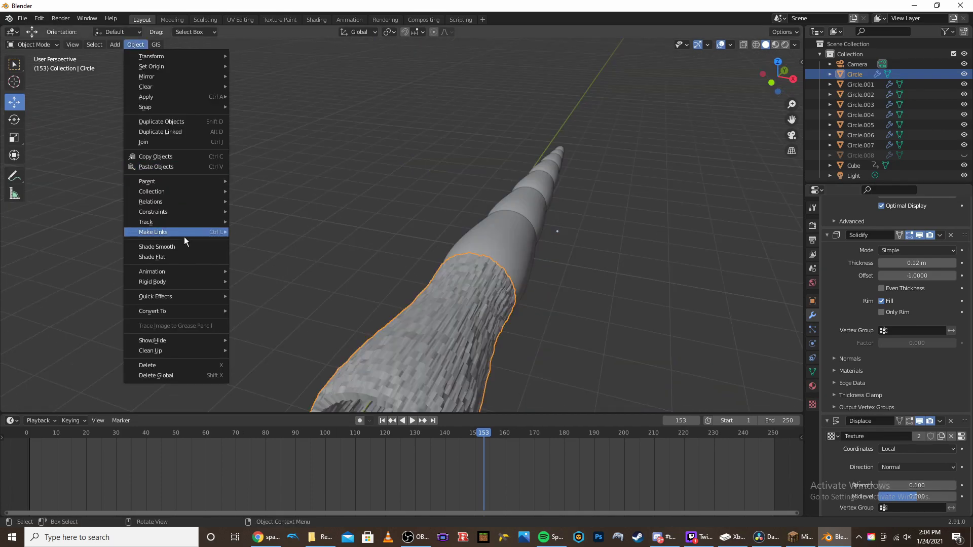
left_click(174, 245)
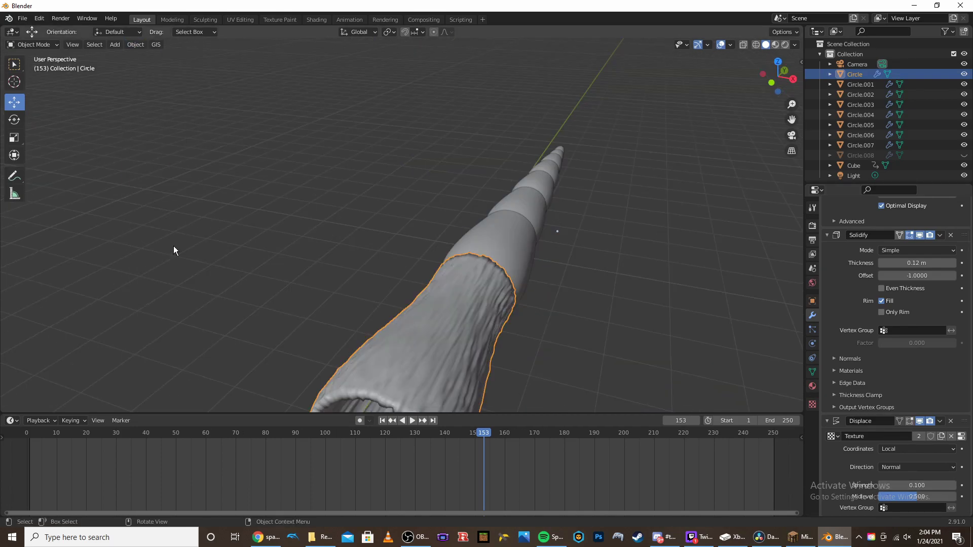
left_click(386, 229)
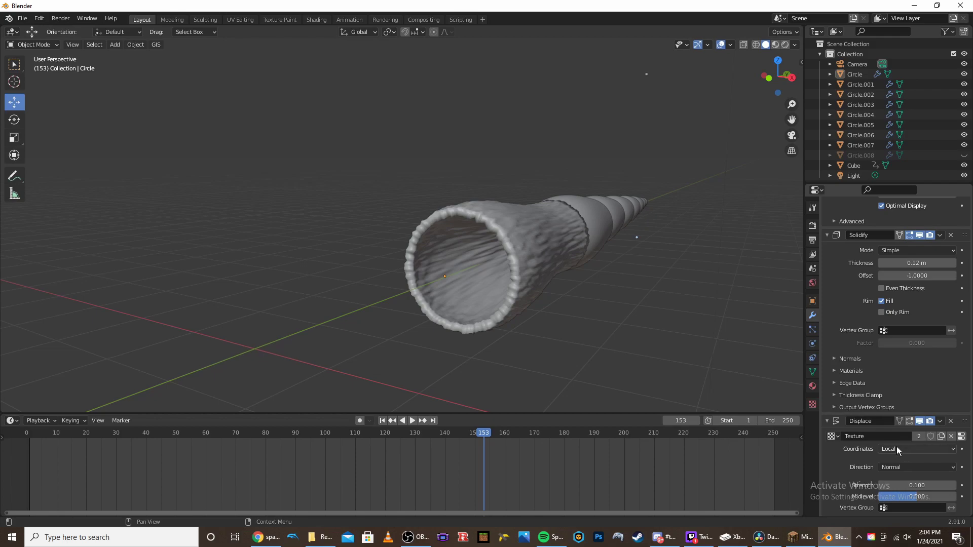
Set the first inner segment's Displace texture coordinates to Object and choose Cube as the object.
left_click(898, 450)
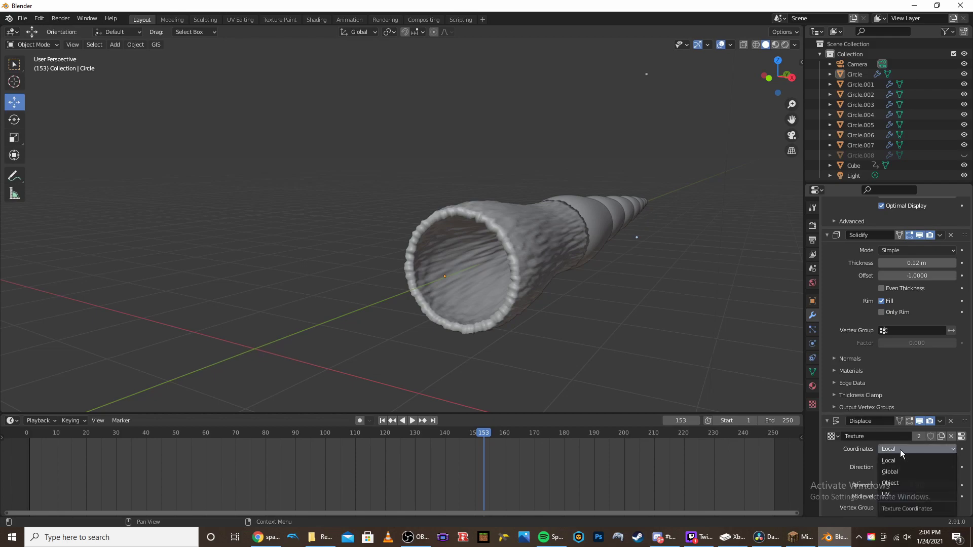
left_click(897, 483)
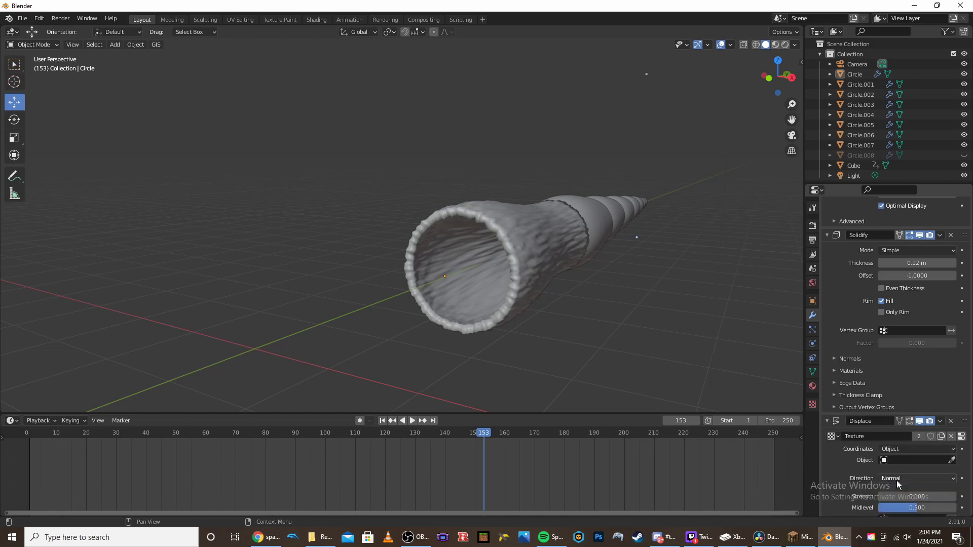
left_click(896, 461)
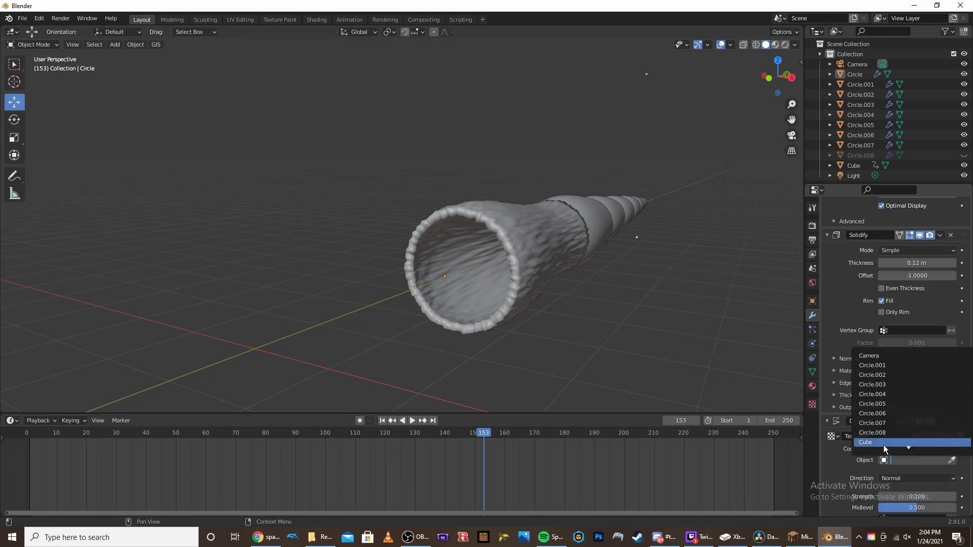
left_click(907, 444)
Scrub and play the animation from the start to check the displacement on the first inner segment.
left_click_drag(488, 433, 283, 439)
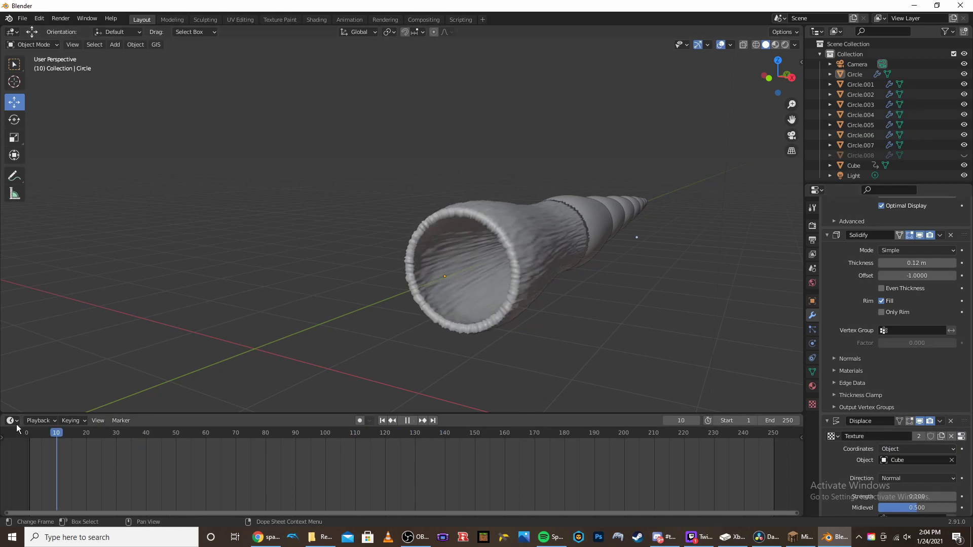
middle_click_drag(448, 209, 522, 242)
key("space")
key("shift+Left")
middle_click_drag(417, 307, 394, 302)
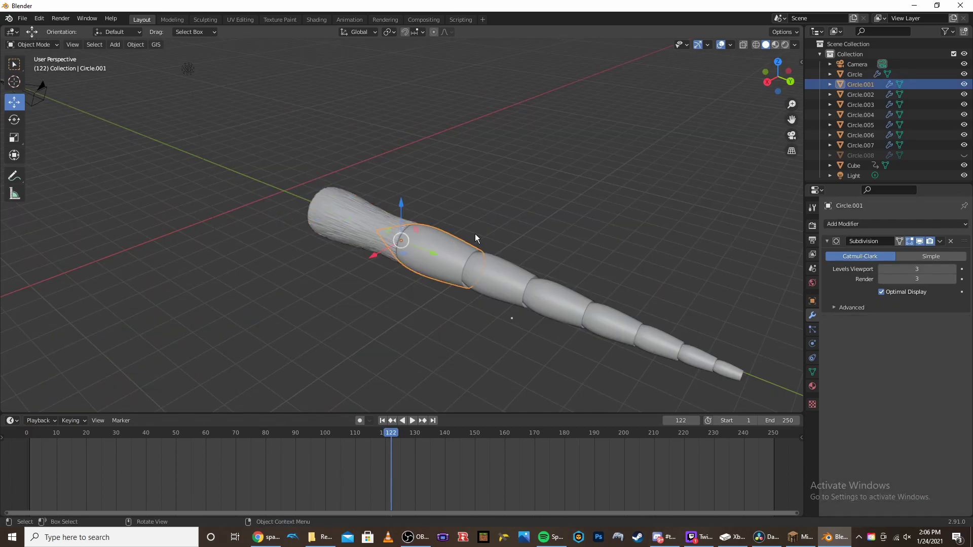
Add a Solidify modifier to the second inner segment, Circle.001, with a thickness of -0.08 m.
middle_click_drag(476, 234, 576, 202)
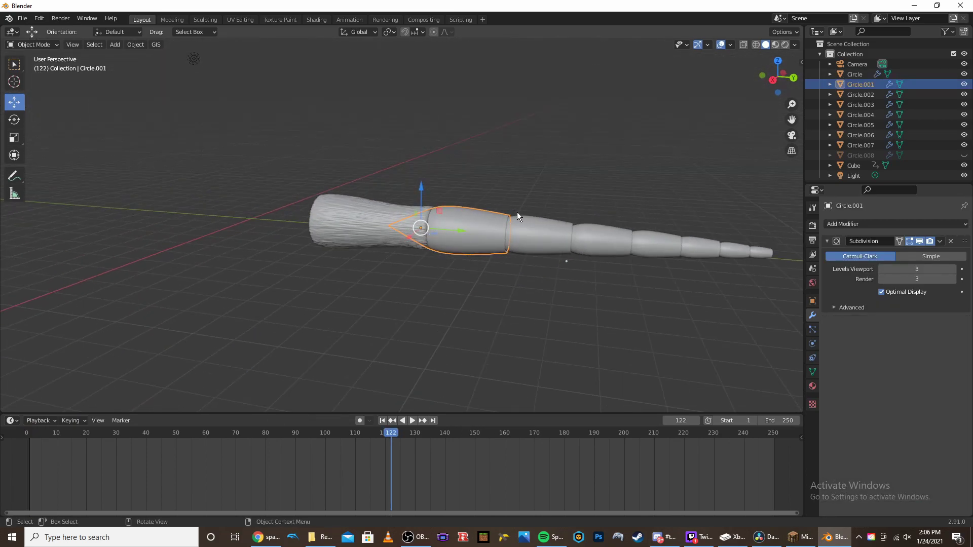
scroll(516, 212, "up", 5)
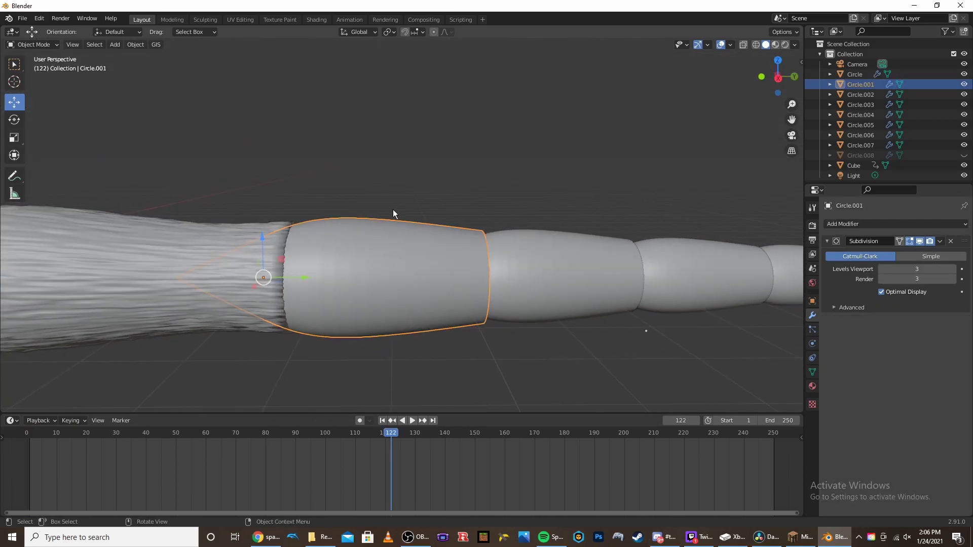
left_click(844, 223)
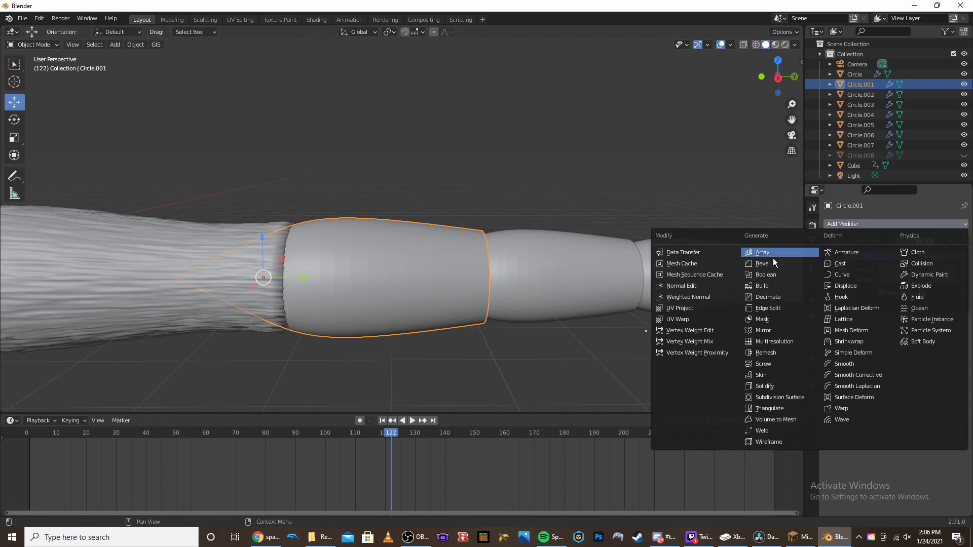
left_click(765, 386)
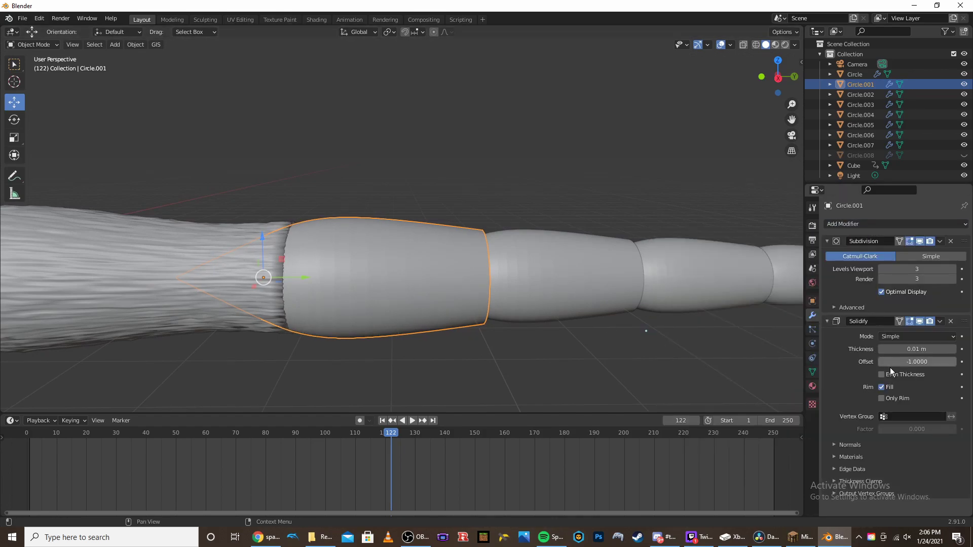
mouse_move(894, 348)
left_mouse_down()
mouse_move(861, 350)
mouse_move(895, 349)
left_mouse_up()
scroll(480, 229, "down", 3)
middle_click_drag(481, 230, 486, 233)
left_click(433, 188)
left_click(467, 243)
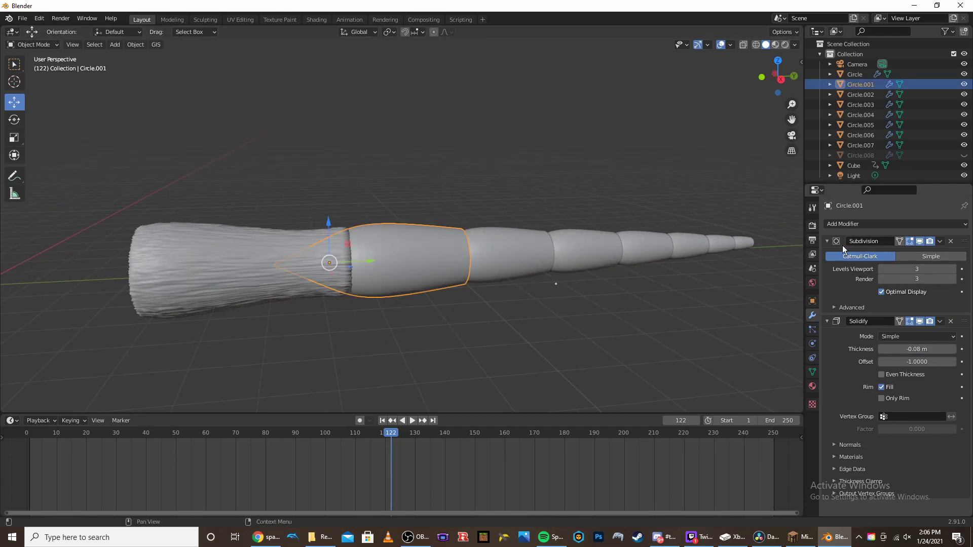
Add a Displace modifier to Circle.001 and assign it the existing texture named Texture.
left_click(861, 224)
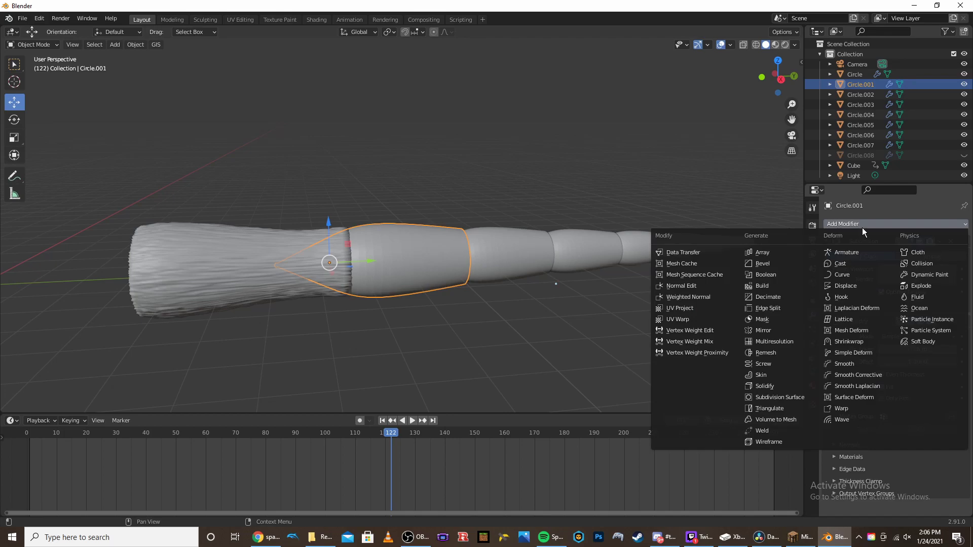
left_click(845, 287)
scroll(905, 488, "down", 4)
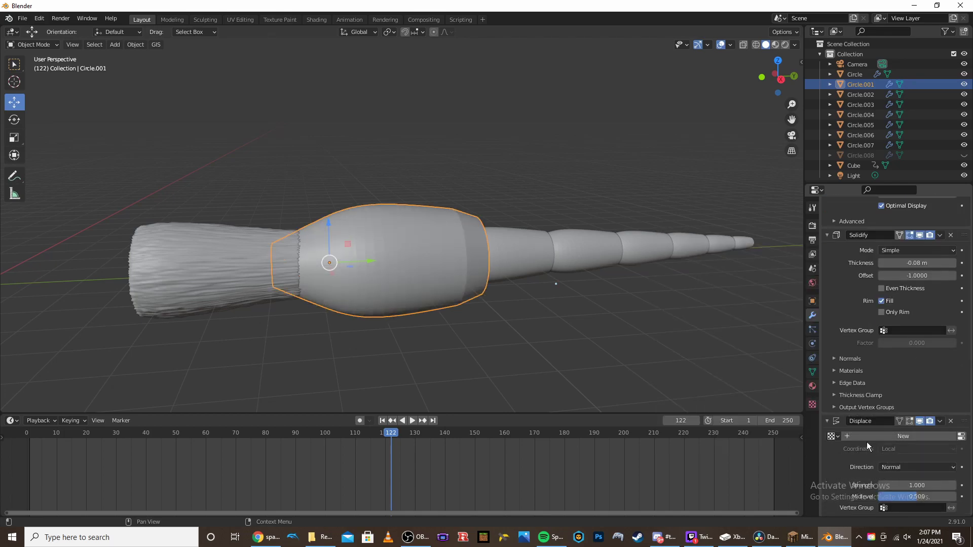
left_click(834, 437)
left_click(860, 334)
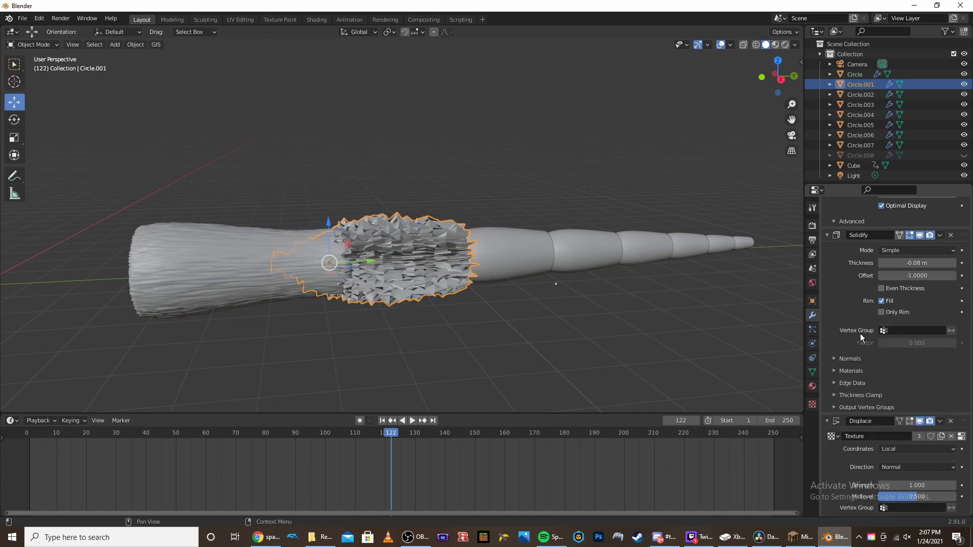
Lower the Displace strength on Circle.001 to 0.200.
left_click(881, 485)
left_click(880, 484)
left_click(881, 485)
left_click(880, 484)
left_click(880, 485)
left_click(881, 485)
left_click(880, 485)
left_click(881, 485)
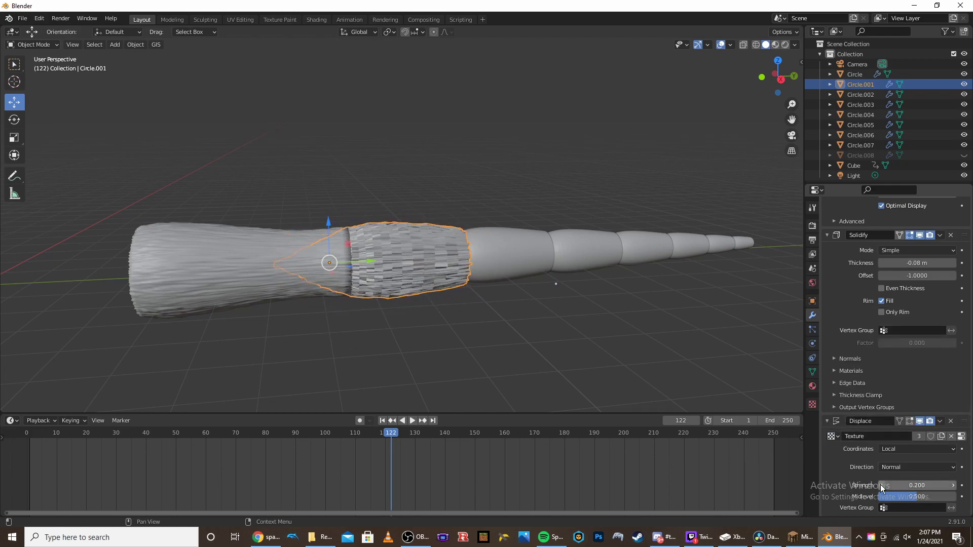
Set the Displace strength on Circle.001 to -0.100.
left_click(881, 485)
mouse_move(456, 246)
middle_mouse_down()
mouse_move(464, 243)
mouse_move(431, 302)
mouse_move(442, 284)
middle_mouse_up()
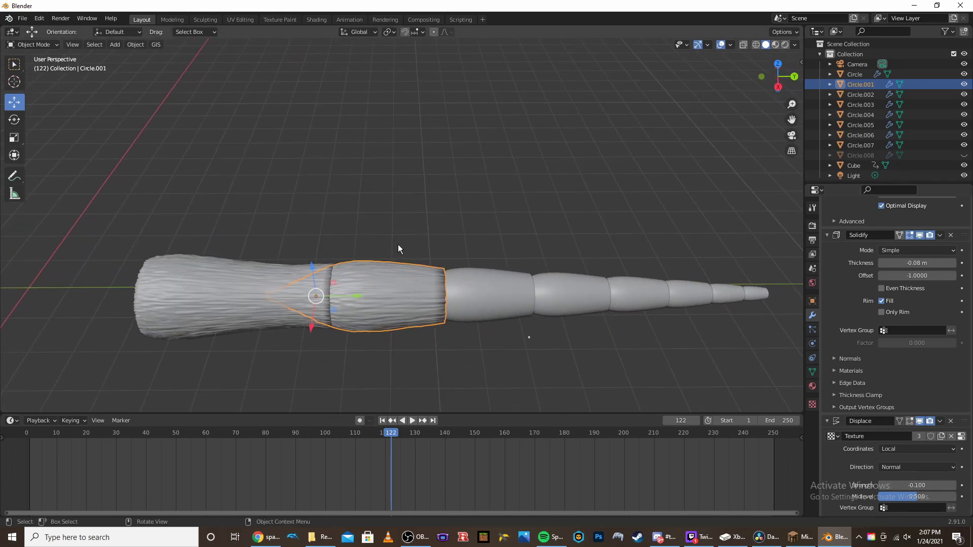
scroll(398, 245, "down", 2)
middle_click_drag(409, 230, 364, 223, "shift")
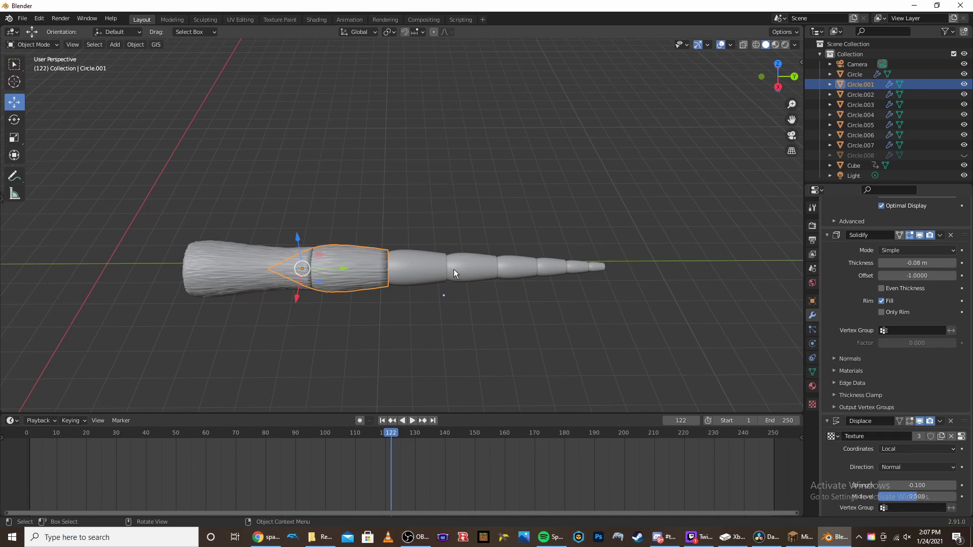
Select the inner segments Circle.001 to Circle.007 with Circle.001 active and link its modifiers to the others.
scroll(352, 277, "up", 2)
left_click_drag(402, 185, 716, 351)
left_click(406, 172)
scroll(333, 207, "down", 3)
mouse_move(341, 167)
left_mouse_down()
mouse_move(374, 249)
mouse_move(580, 349)
mouse_move(636, 341)
left_mouse_up()
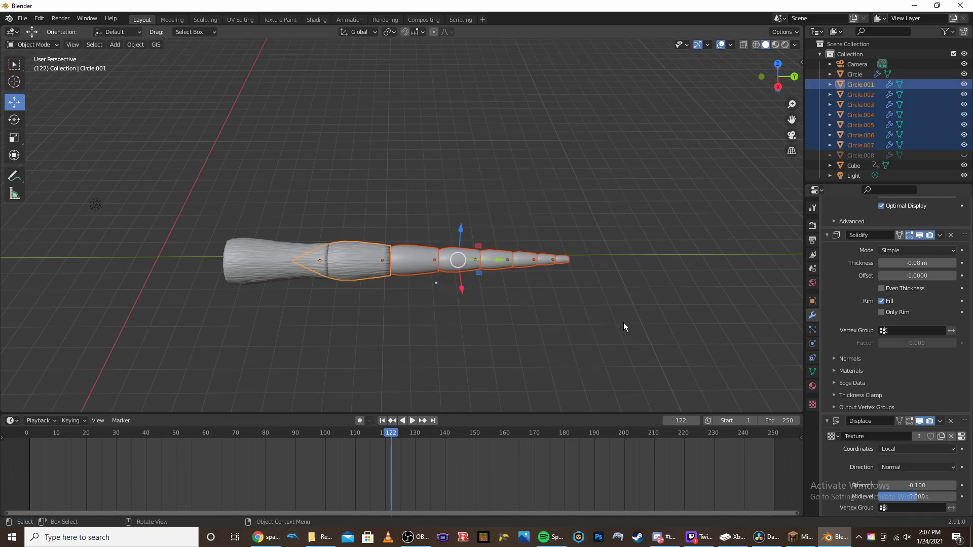
scroll(527, 292, "up", 2)
left_click(332, 263, "shift")
left_click(332, 262, "shift")
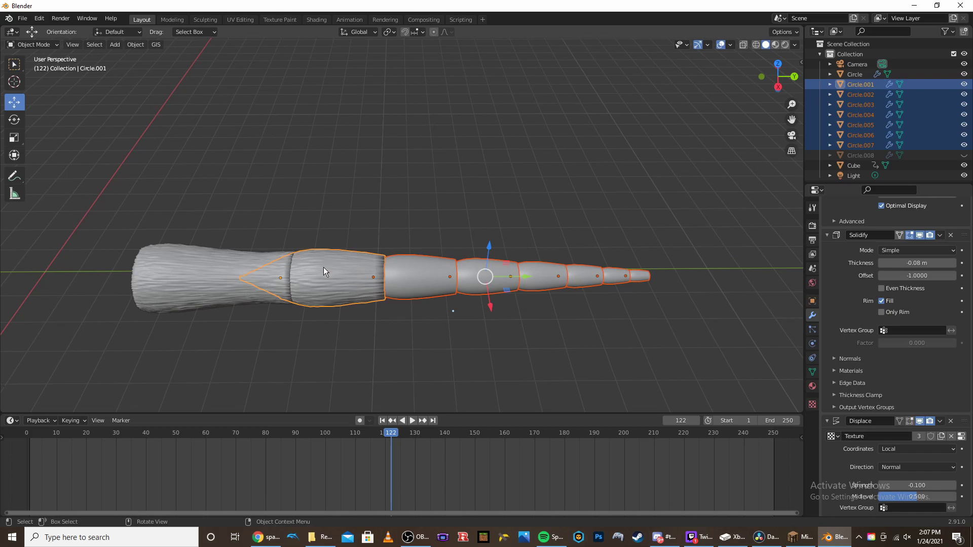
key("ctrl+l")
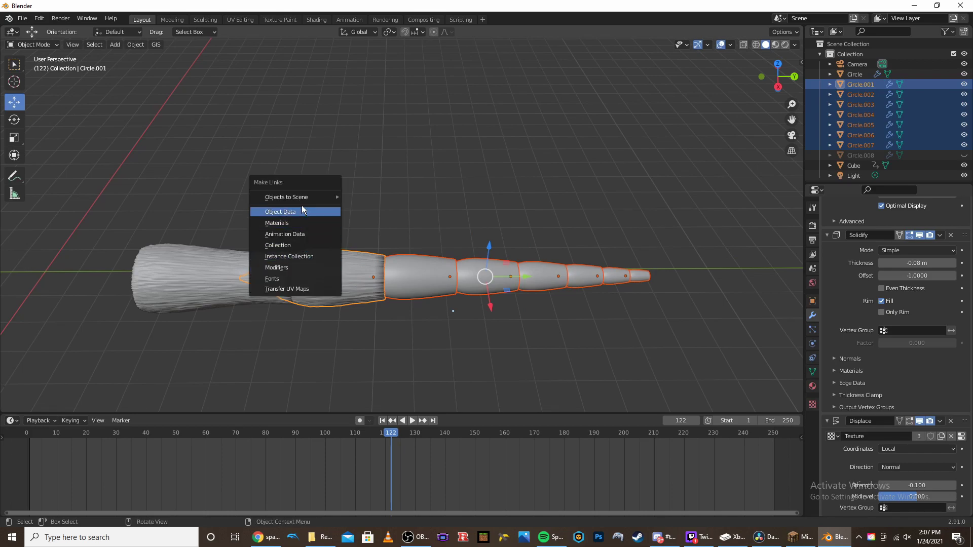
left_click(299, 267)
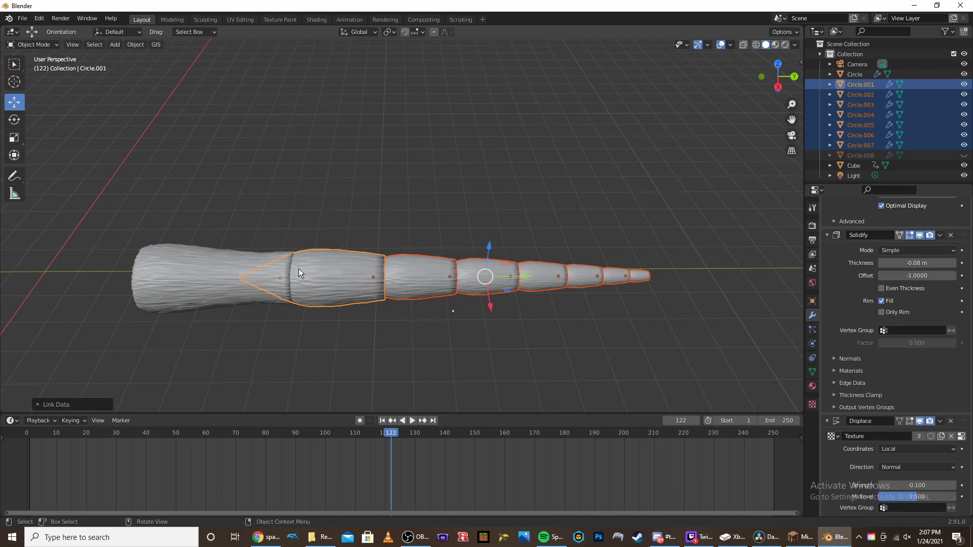
left_click(396, 200)
middle_click_drag(396, 200, 572, 151)
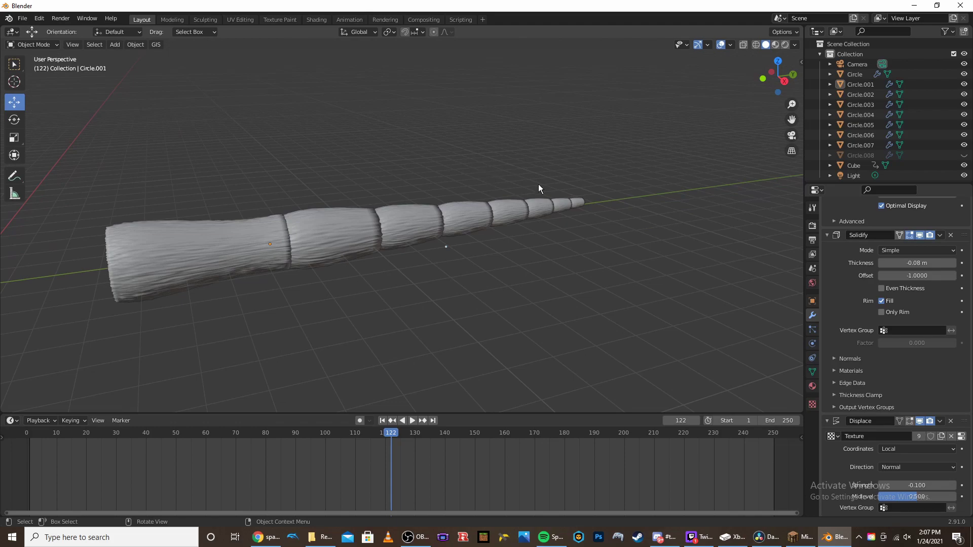
Set the Displace texture coordinates on Circle.001 to Object and pick Cube as the reference object.
middle_click_drag(478, 182, 481, 220)
scroll(481, 224, "down", 1)
left_click(301, 228)
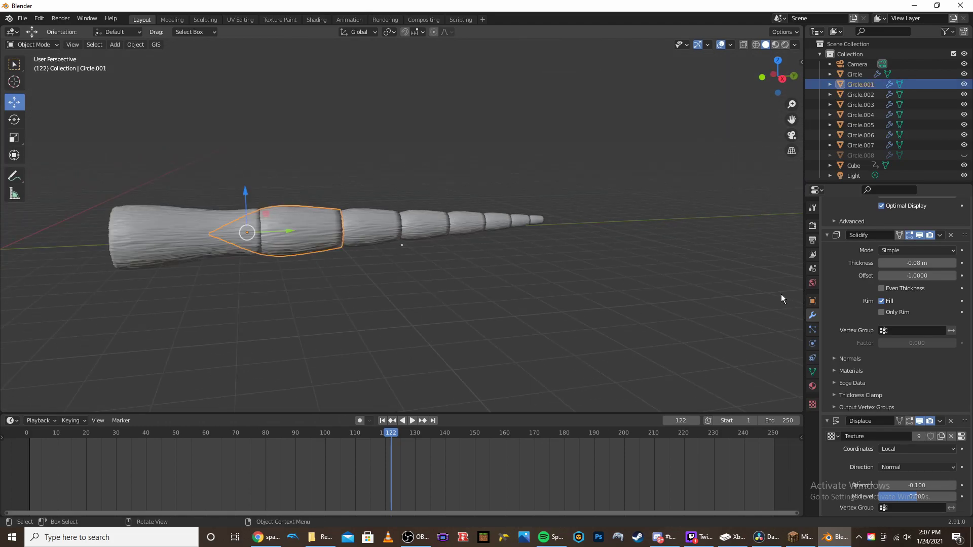
left_click(916, 450)
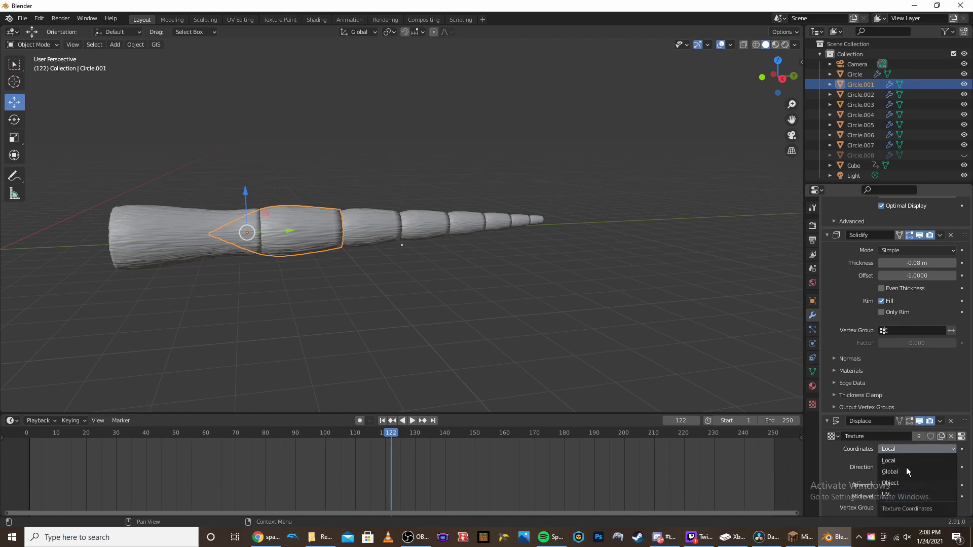
left_click(902, 477)
left_click(910, 460)
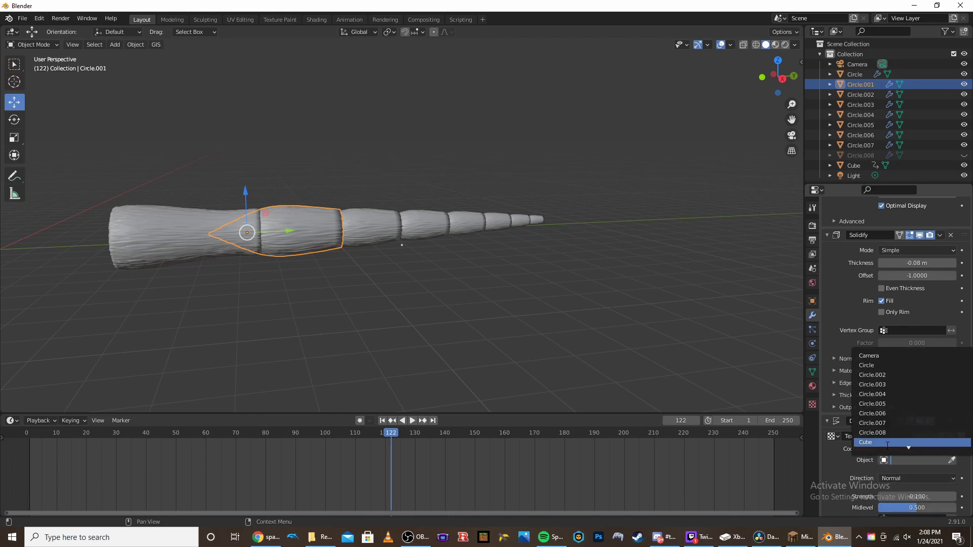
left_click(893, 442)
Play the animation to check the displacement on Circle.001, stop it and return to frame 0.
middle_click_drag(741, 370, 497, 298)
key("space")
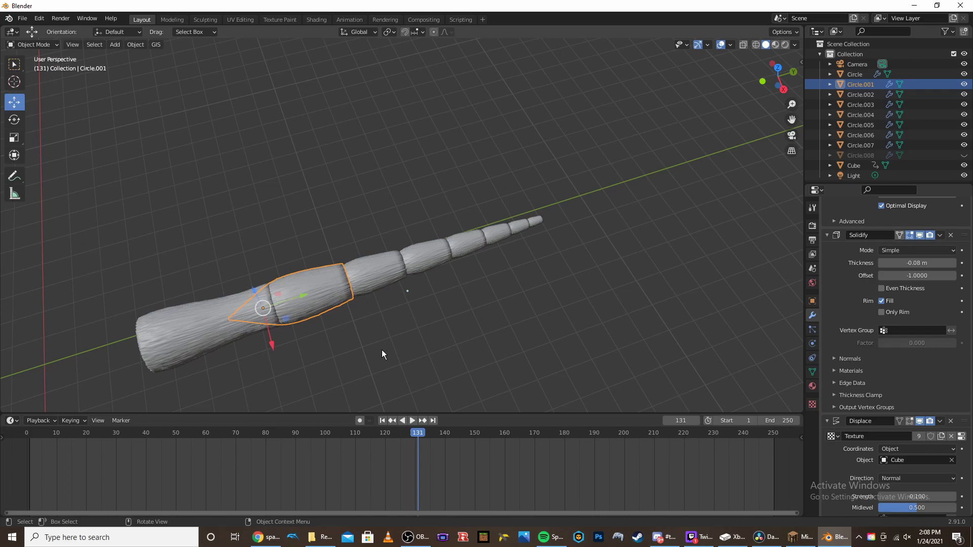
left_click(123, 461)
left_click_drag(122, 460, 23, 479)
key("space")
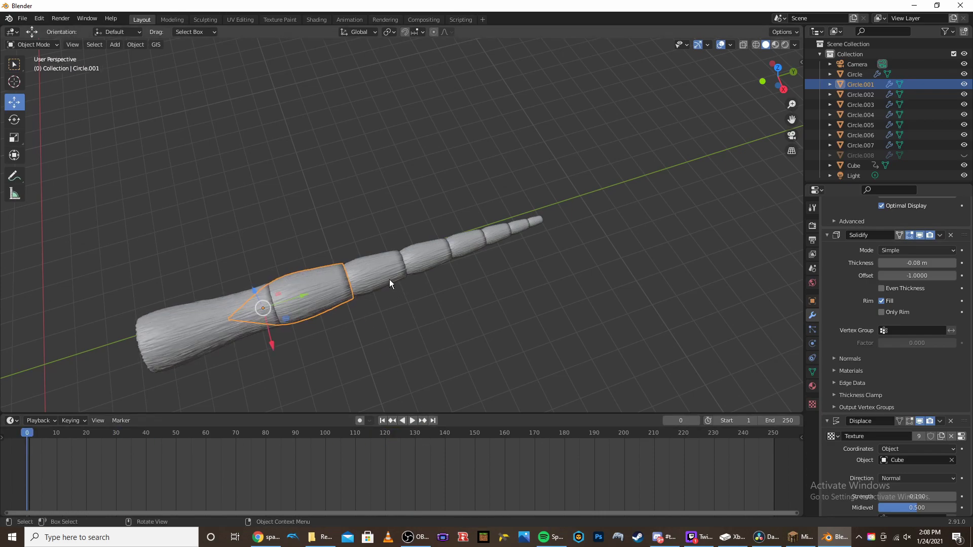
Link the updated modifiers of Circle.001 to the inner segments Circle.002 to Circle.007.
middle_click_drag(391, 279, 282, 242)
left_click_drag(277, 193, 635, 336)
left_click(287, 271, "shift")
left_click(284, 270, "shift")
key("ctrl+l")
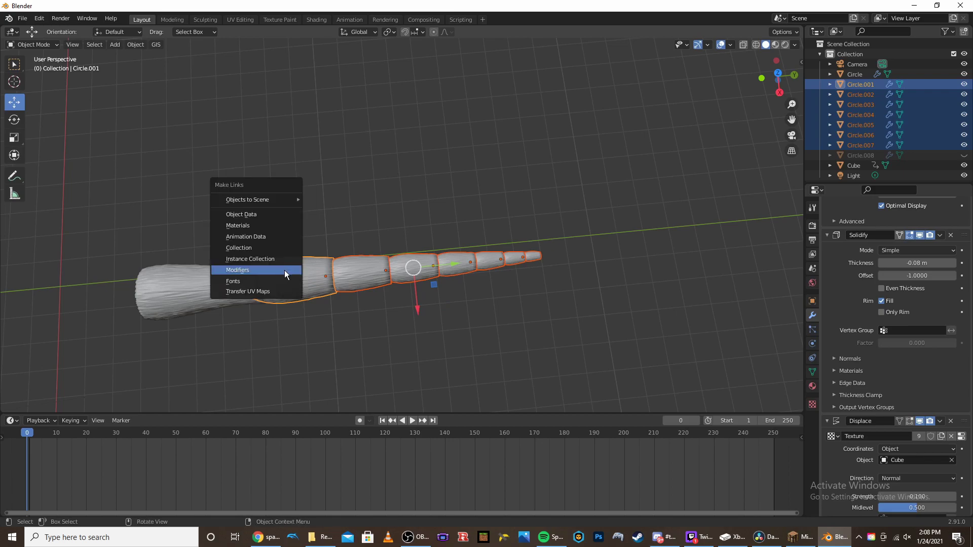
left_click(285, 269)
Play the animation, inspect the moving displacement from the plume's open end, and rewind to frame 0.
left_click(366, 203)
key("space")
middle_click_drag(428, 314, 474, 190)
middle_click_drag(419, 268, 374, 183)
key("space")
left_click_drag(181, 434, 22, 459)
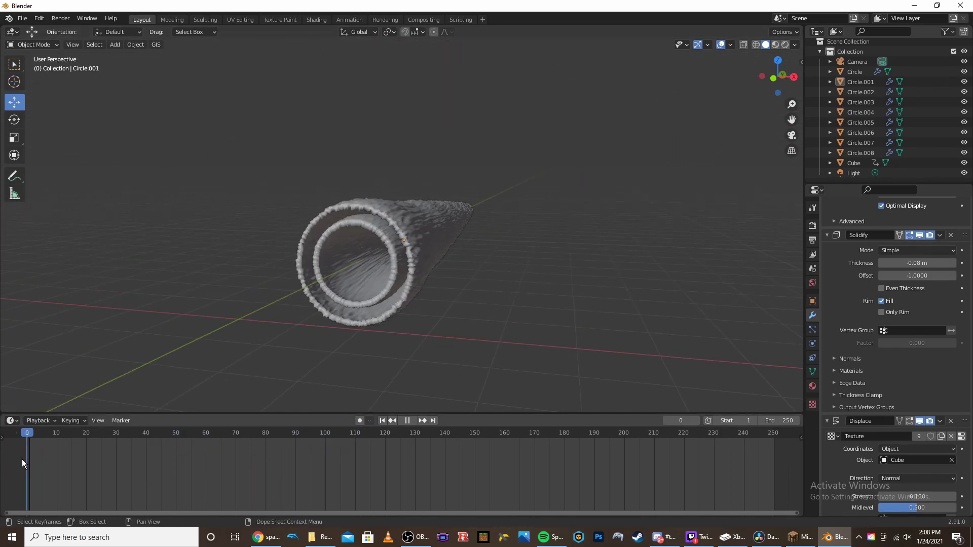
Lower the viewport subdivision level of the outer shell, Circle.008, by one.
middle_click_drag(385, 201, 378, 240)
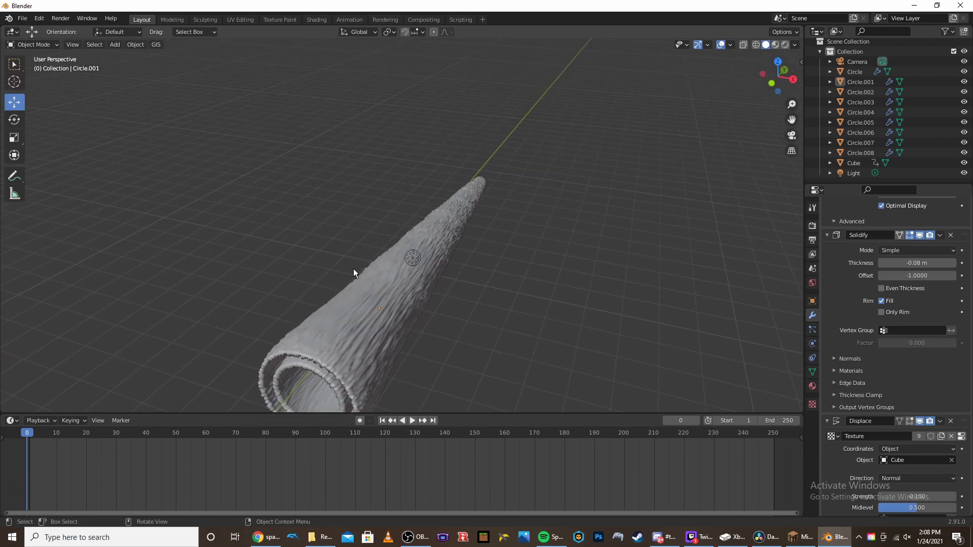
left_click(353, 287)
scroll(841, 264, "up", 4)
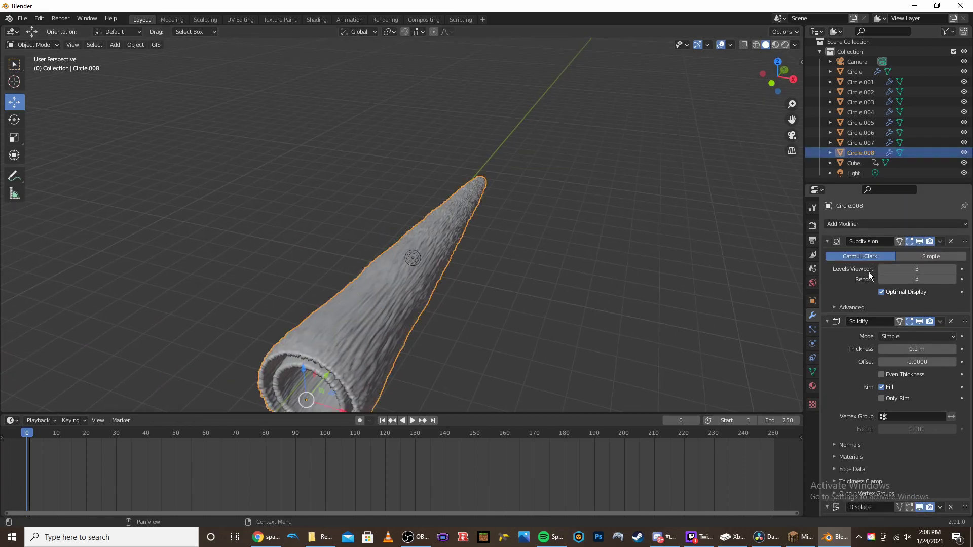
left_click(882, 270)
Check the smoothness of the playing animation from the plume's open end, stop it and return to frame 0.
middle_click_drag(659, 254, 603, 254)
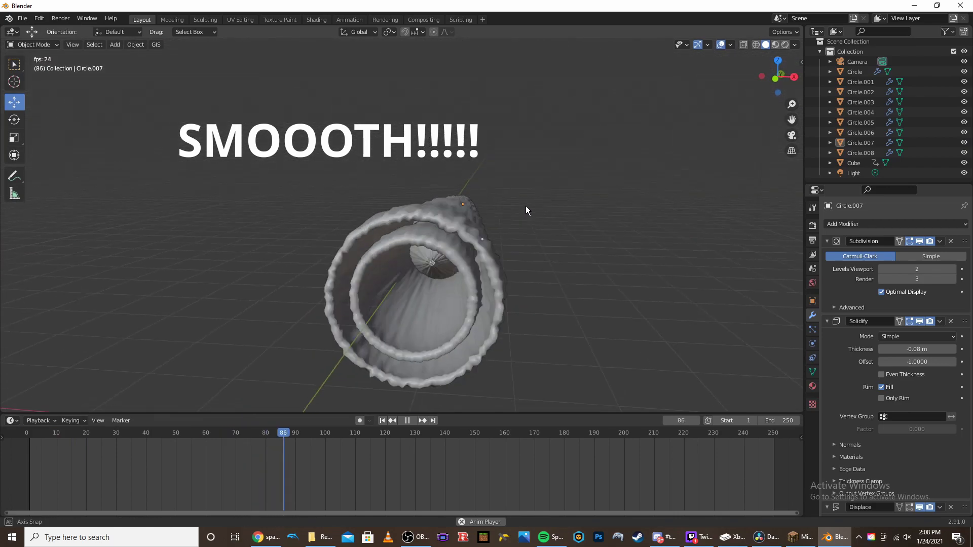
middle_click_drag(563, 178, 466, 251)
key("space")
left_click_drag(90, 446, 28, 465)
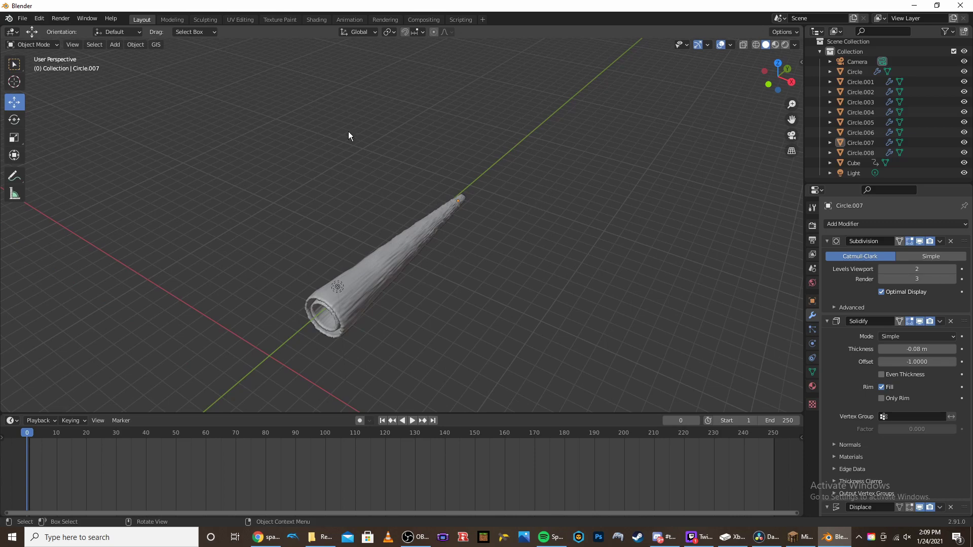
Place the 3D cursor at the narrow tip of the plume.
left_click(14, 81)
middle_click_drag(59, 132, 338, 128)
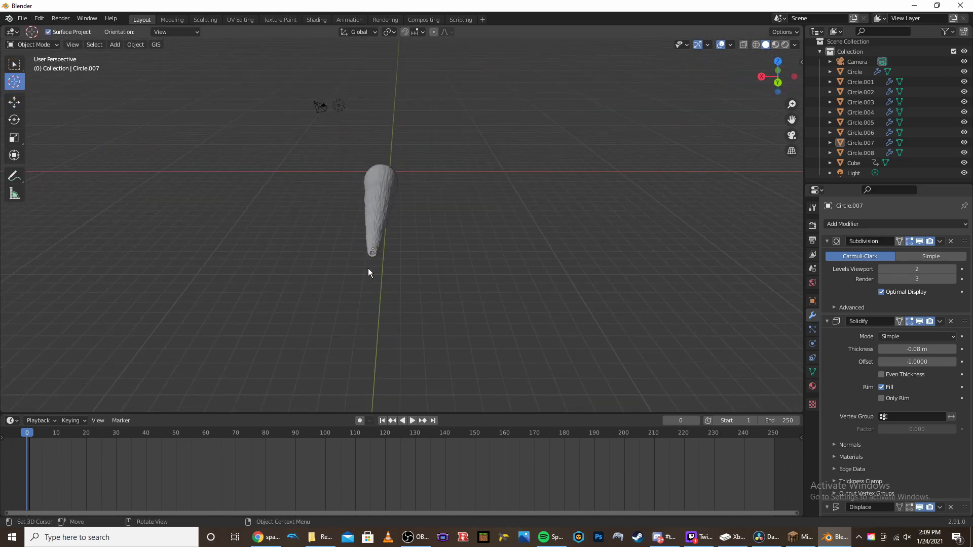
middle_click_drag(368, 269, 347, 283)
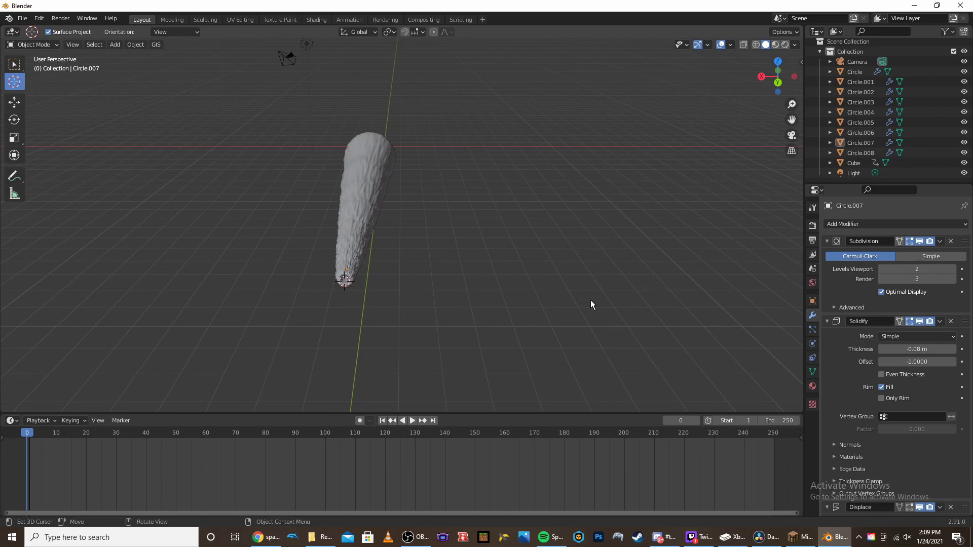
Add a mesh circle at the plume tip and rotate it 90° in the right orthographic view.
key("KP_3")
scroll(583, 287, "up", 2)
key("shift+a")
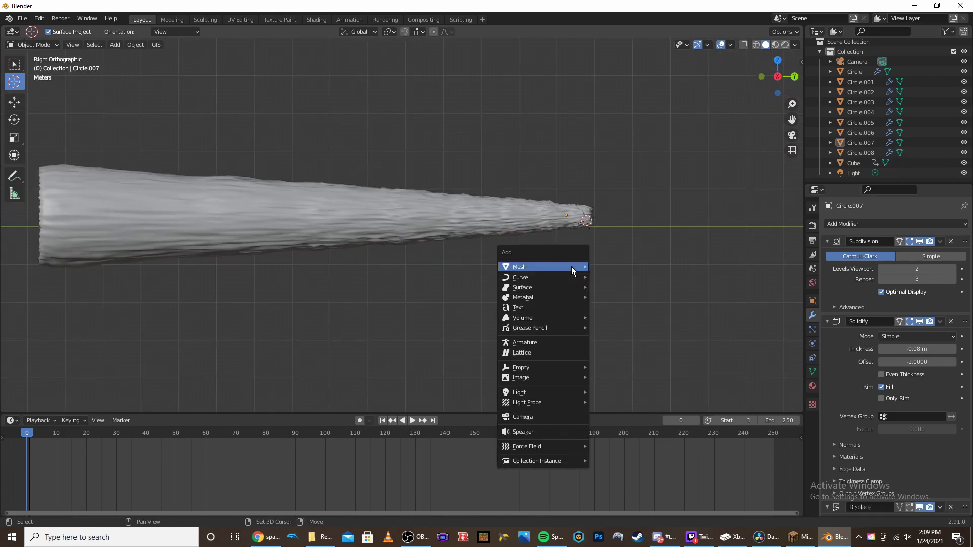
mouse_move(571, 267)
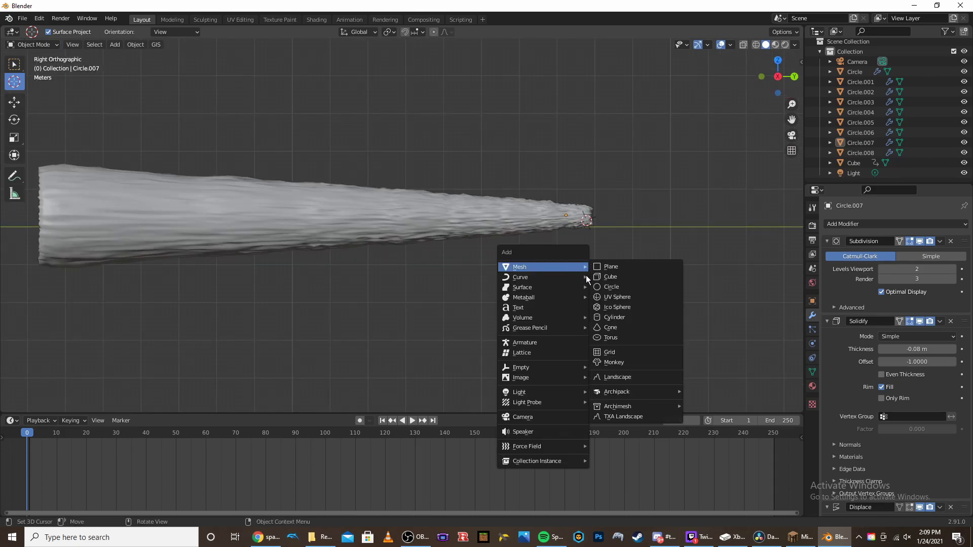
left_click(619, 288)
type("r90")
key("Return")
Move the new circle back along the Y axis into the plume and scale it down slightly.
left_click(14, 103)
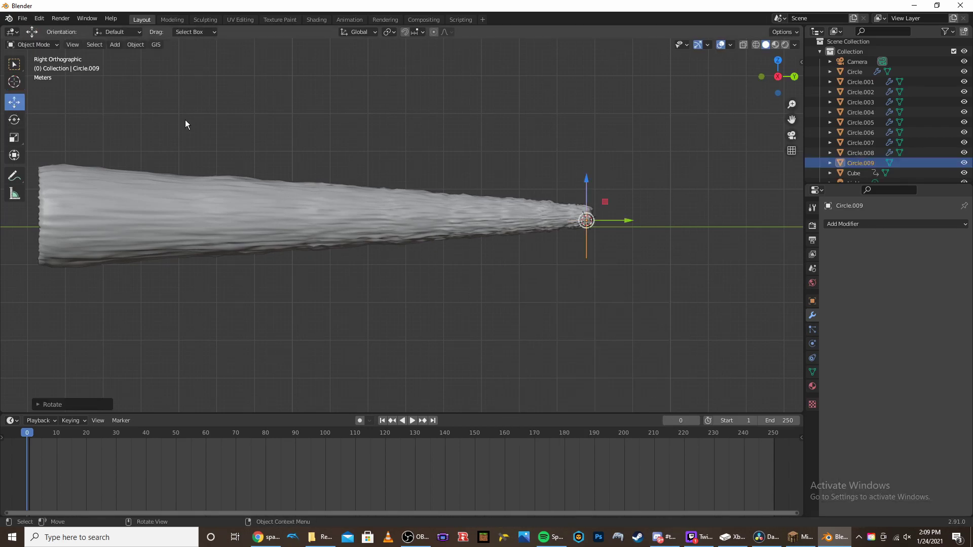
left_click_drag(619, 229, 439, 226)
left_click_drag(408, 185, 409, 183)
key("s")
left_click(538, 187)
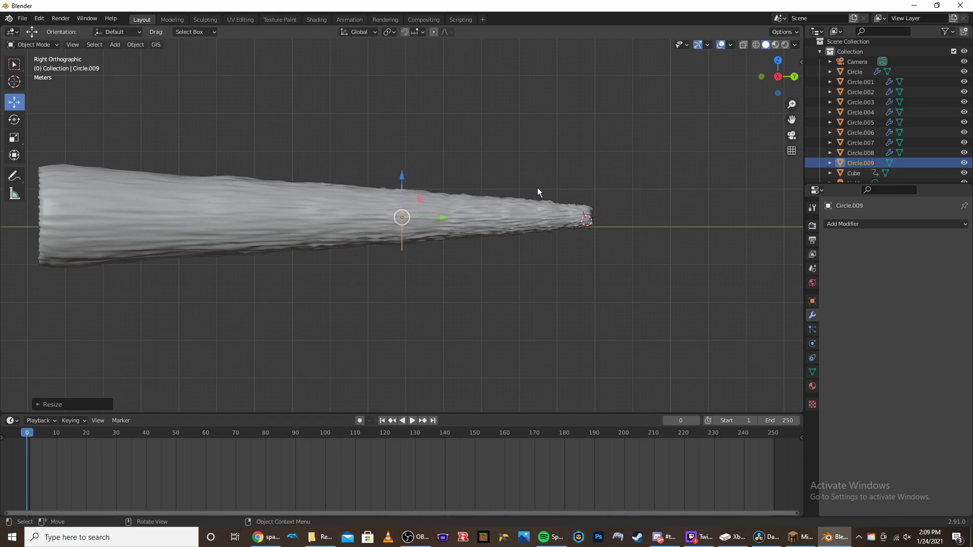
Extrude the circle along the Y axis into a long tube reaching past the plume's tip.
key("Tab")
key("e")
key("Escape")
key("g")
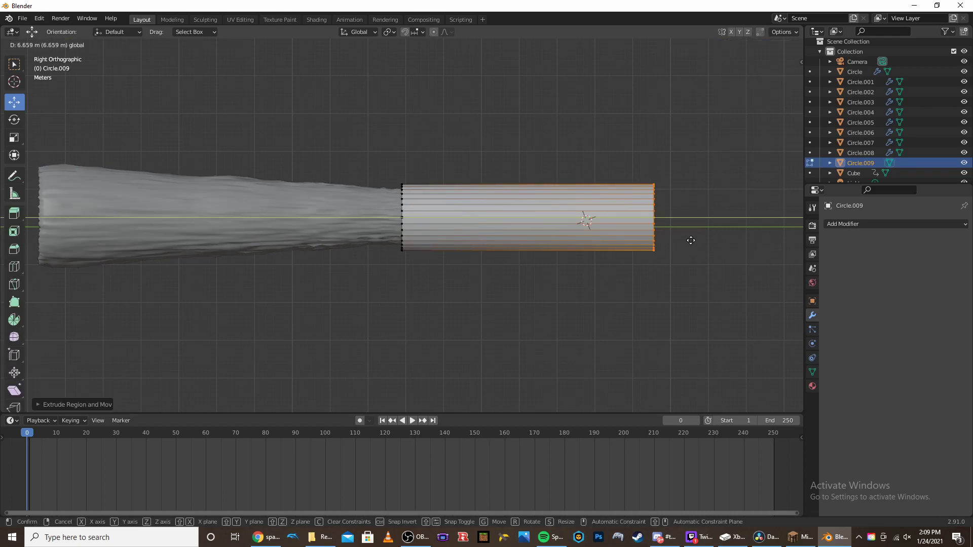
left_click(736, 246)
left_click_drag(734, 223, 773, 236)
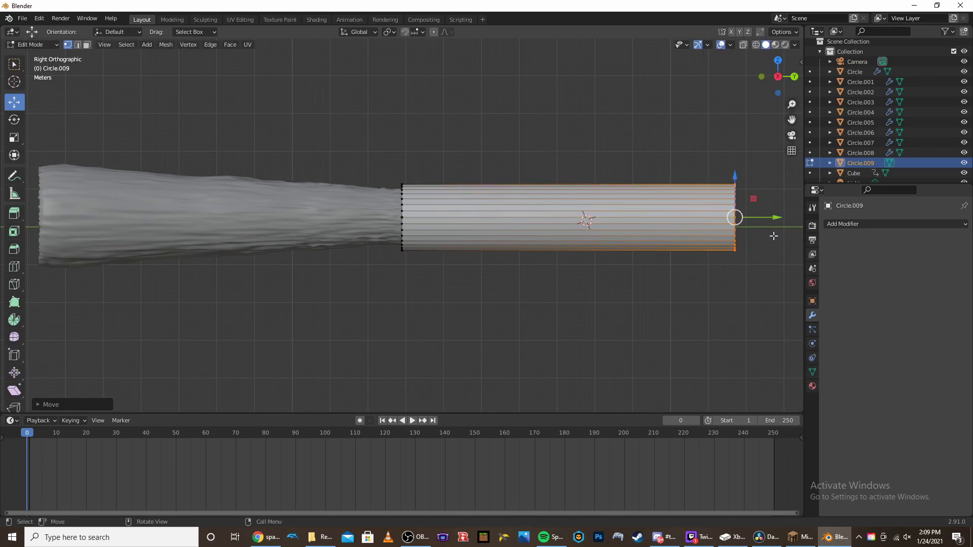
Scale the tube's far end ring down repeatedly until the tube tapers to a point.
key("s")
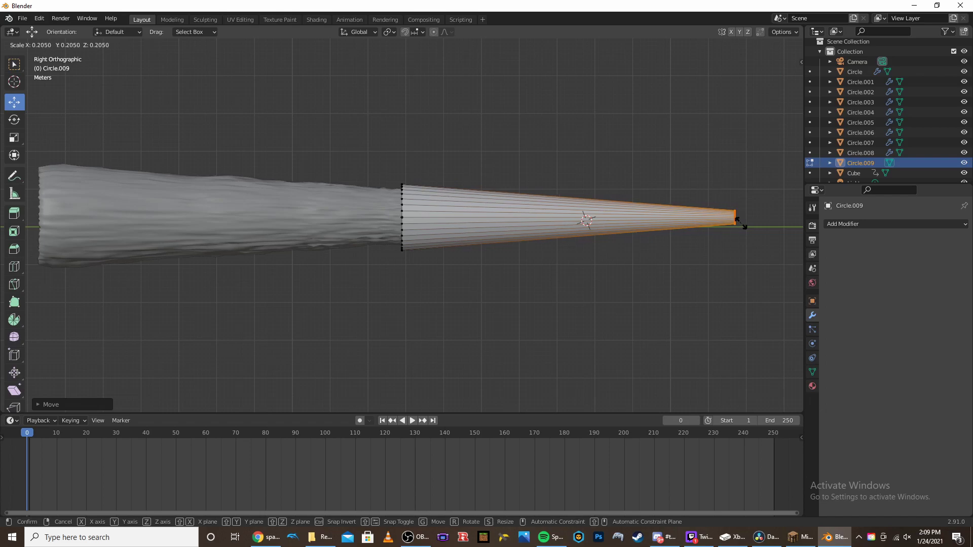
left_click(739, 224)
key("s")
left_click(755, 231)
key("s")
left_click(770, 252)
Divide the cone along its length with 5 evenly spaced loop cuts.
left_click(14, 267)
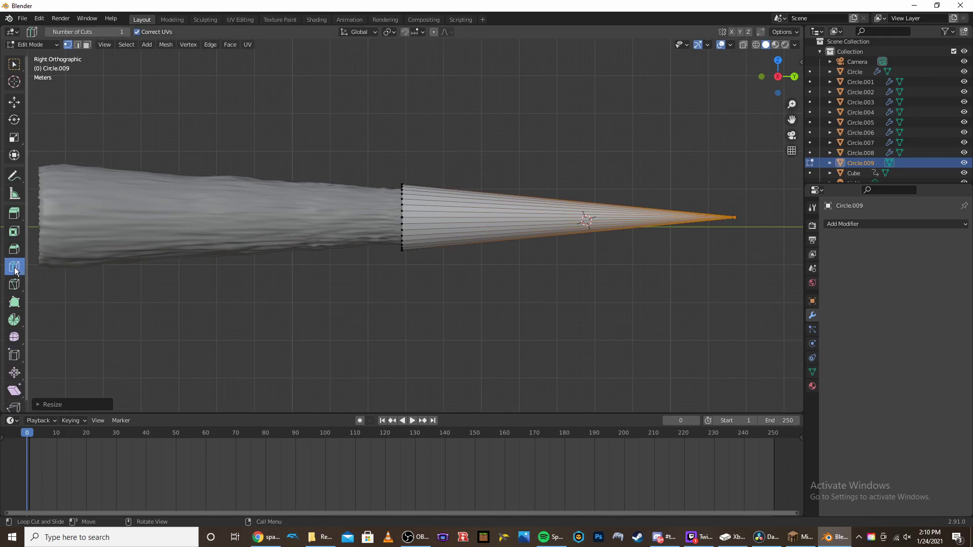
left_click(90, 32)
type("5")
key("Return")
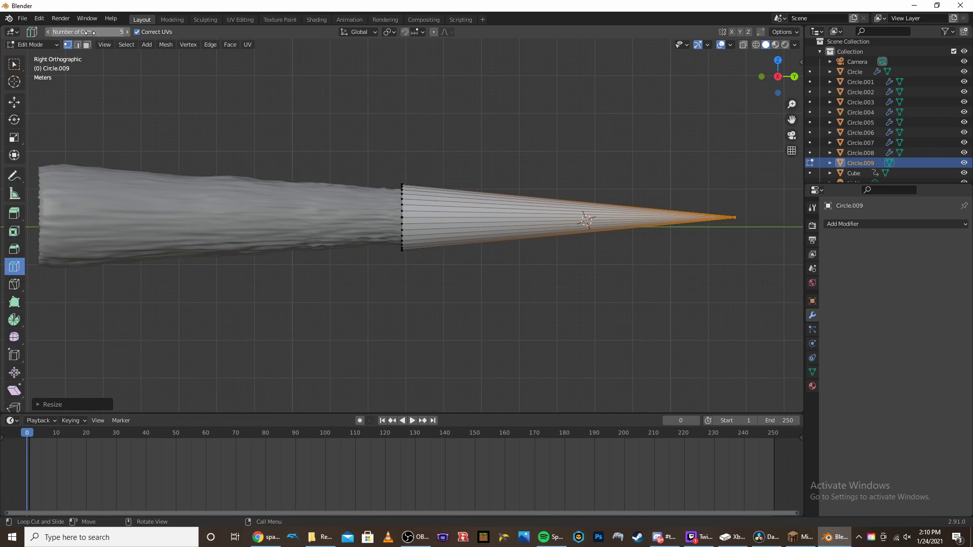
left_click(544, 226)
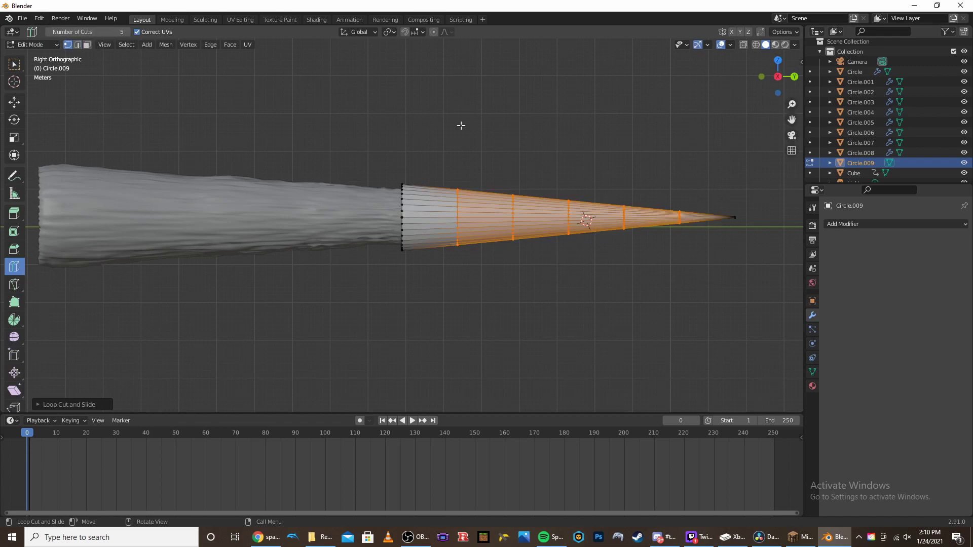
middle_click_drag(540, 170, 446, 208)
In wireframe display, shrink the cone's wide starting ring to under half its size and return to Object Mode.
left_click(14, 102)
key("KP_3")
right_click(469, 103)
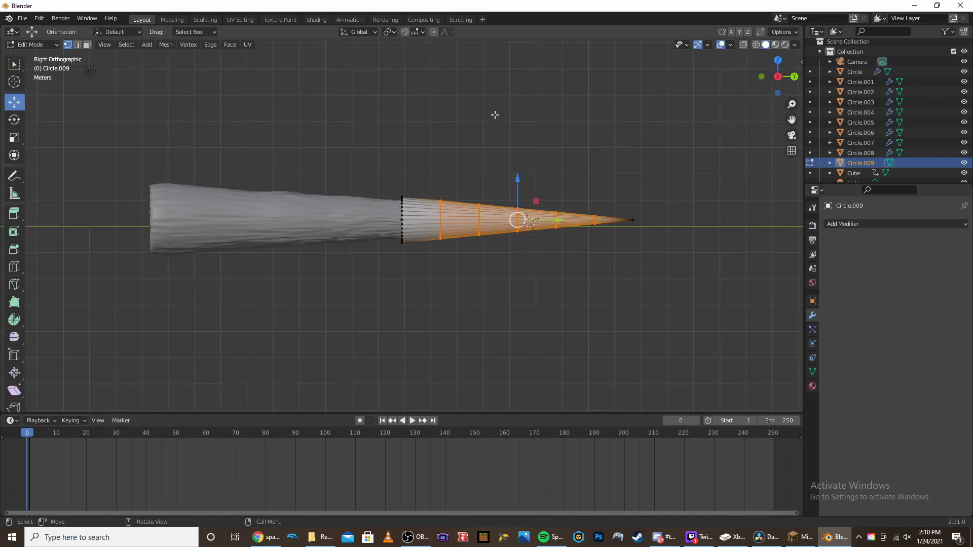
left_click(756, 45)
scroll(438, 169, "up", 3)
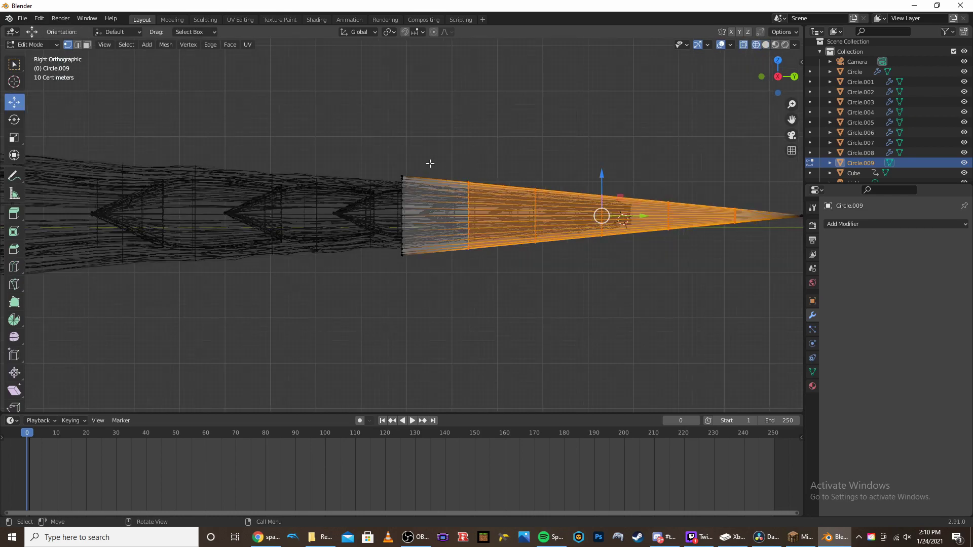
left_click(479, 260)
left_click_drag(358, 131, 452, 323)
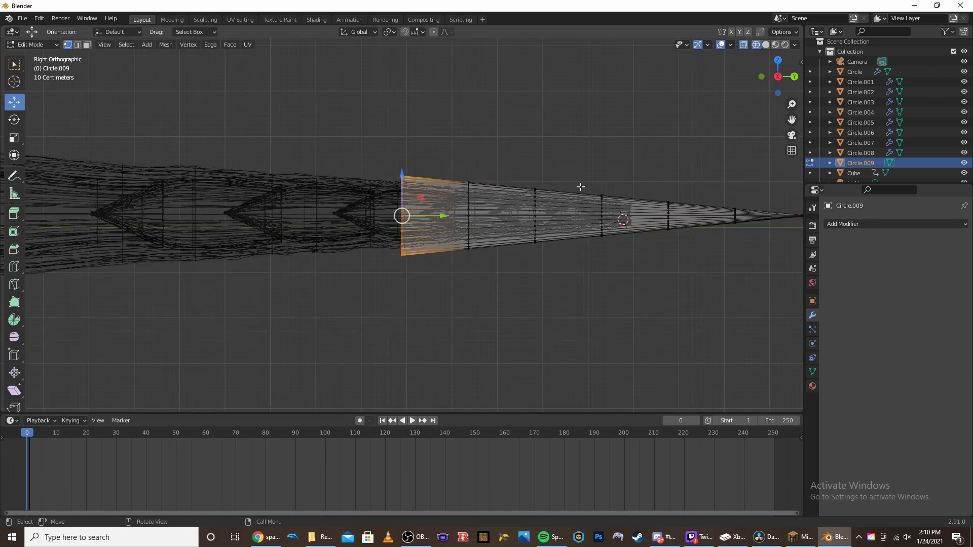
key("s")
left_click(469, 199)
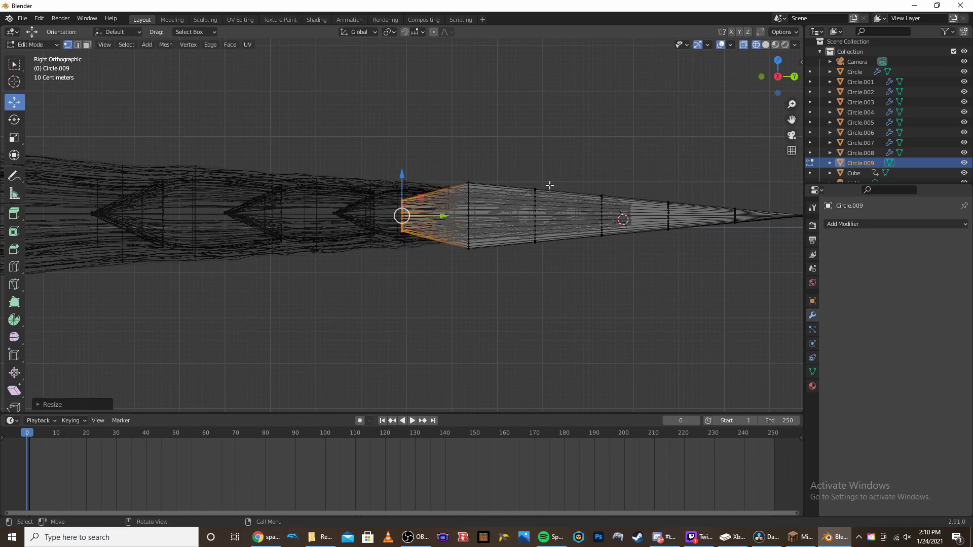
key("Tab")
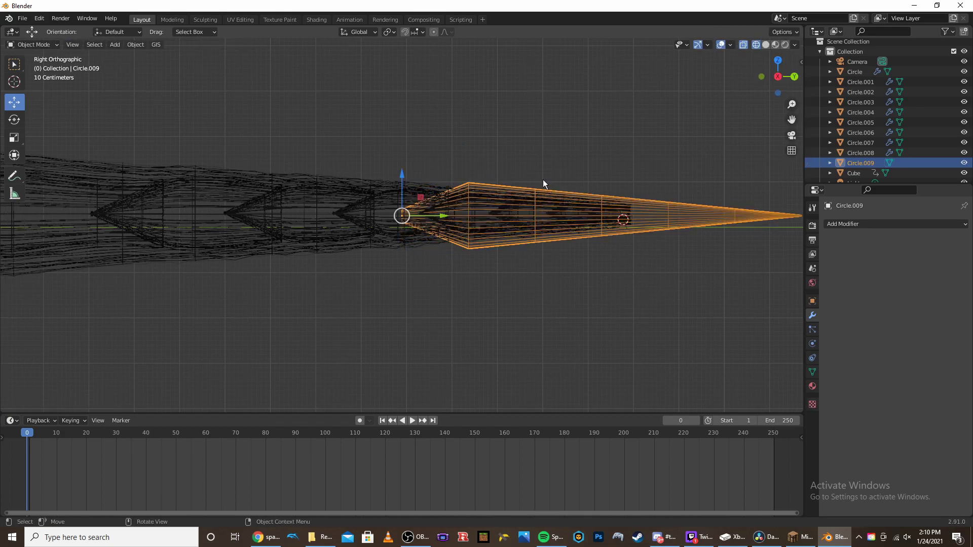
Return the viewport to solid display and select the trailing flame cone.
left_click(546, 183)
scroll(546, 184, "down", 3)
middle_click_drag(509, 146, 580, 169)
left_click(765, 44)
mouse_move(604, 112)
middle_mouse_down()
mouse_move(423, 261)
mouse_move(310, 267)
mouse_move(316, 212)
mouse_move(550, 139)
middle_mouse_up()
left_click(431, 221)
middle_click_drag(495, 206, 517, 202)
left_click(534, 170)
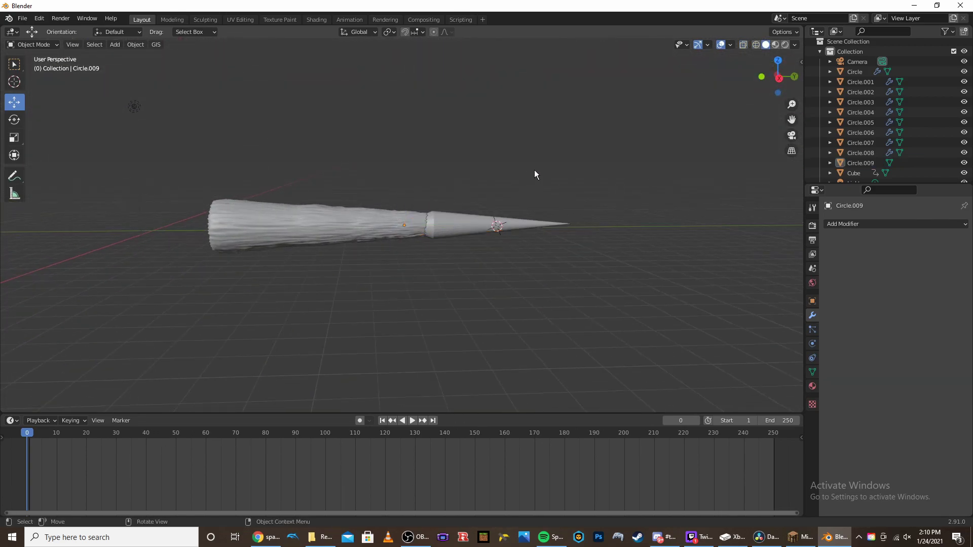
left_click(478, 213)
scroll(544, 229, "up", 4)
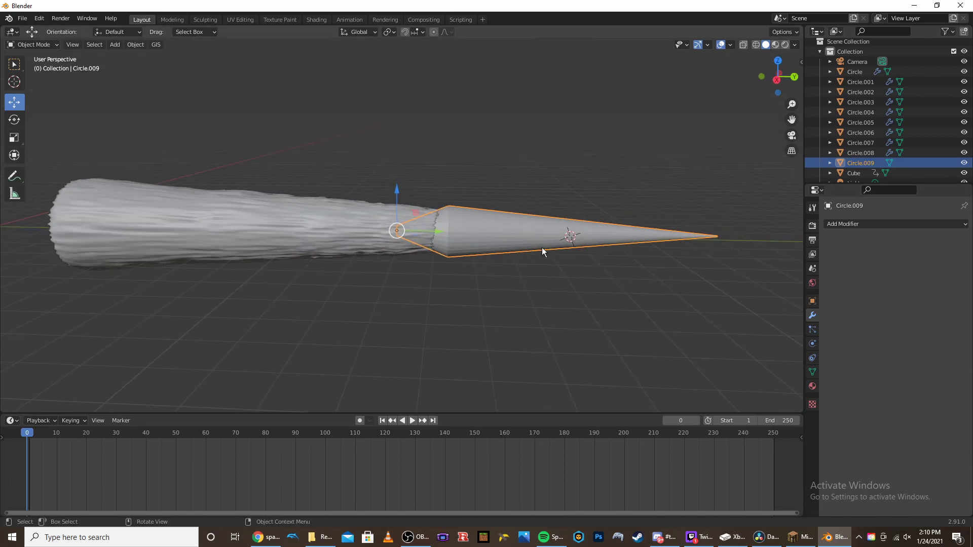
Add a Subdivision Surface modifier to the cone with 2 viewport levels and 3 render levels.
left_click(865, 224)
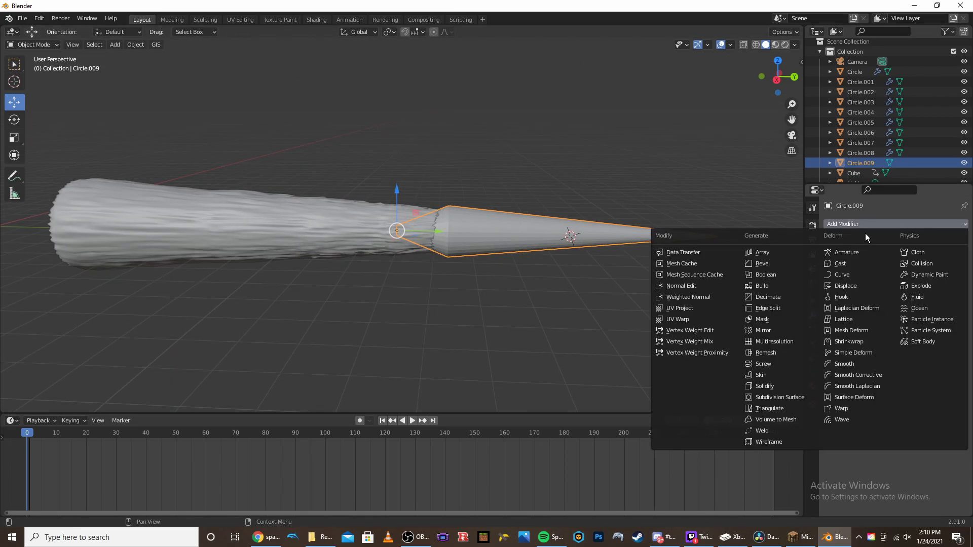
left_click(791, 398)
left_click(952, 269)
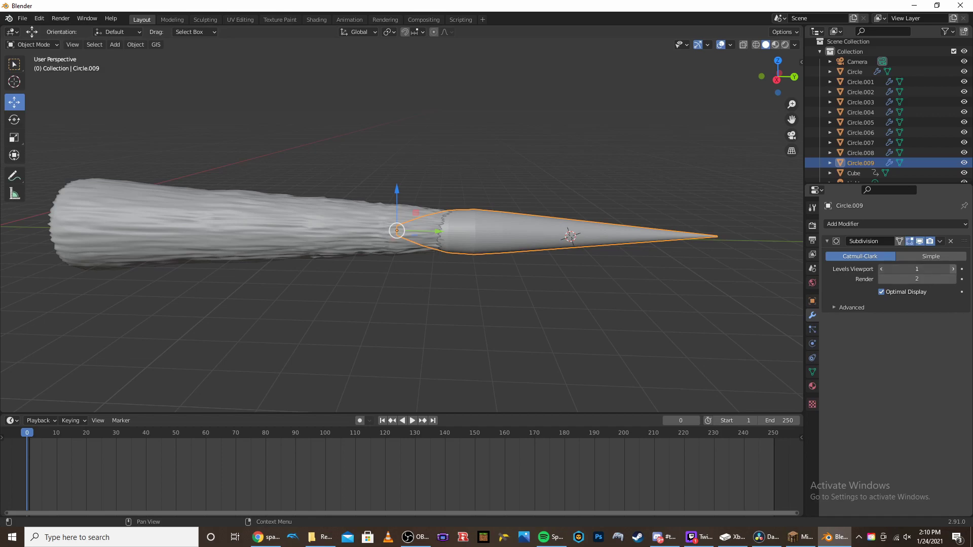
left_click(952, 270)
left_click(520, 190)
scroll(519, 190, "down", 3)
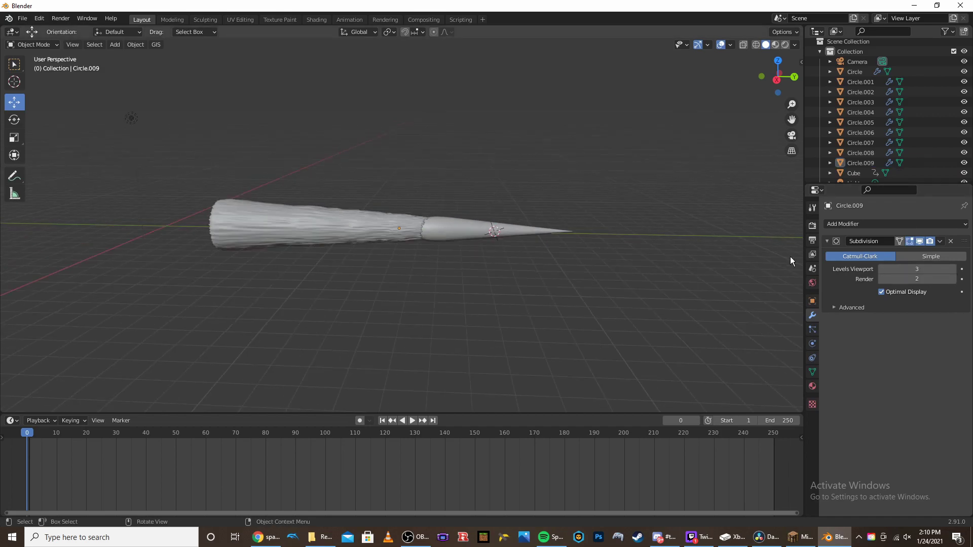
left_click(953, 279)
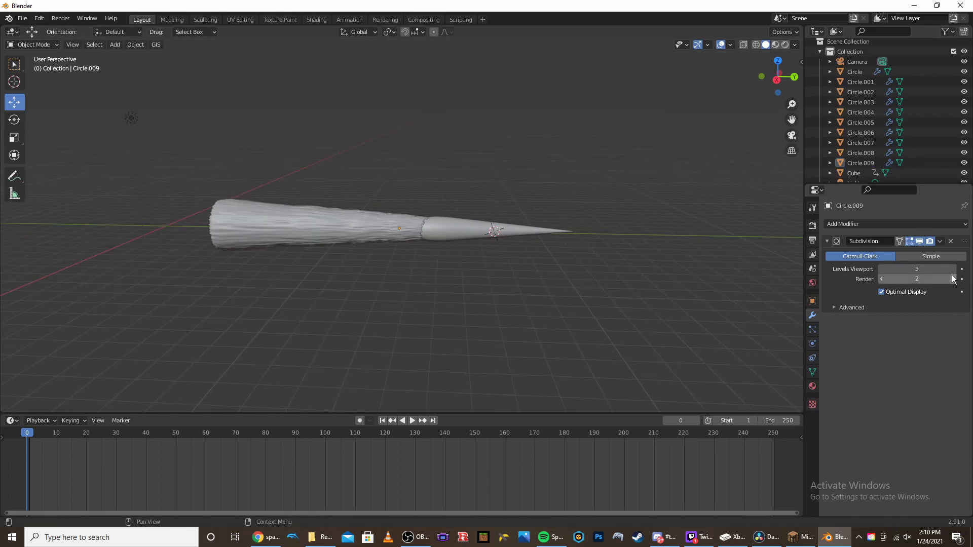
left_click(881, 269)
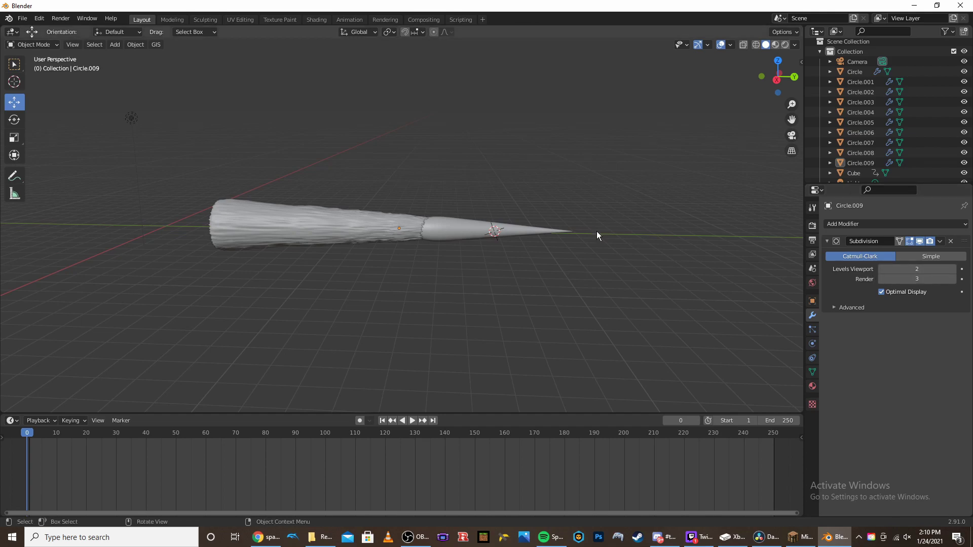
left_click(476, 219)
left_click(543, 178)
middle_click_drag(531, 202, 771, 219)
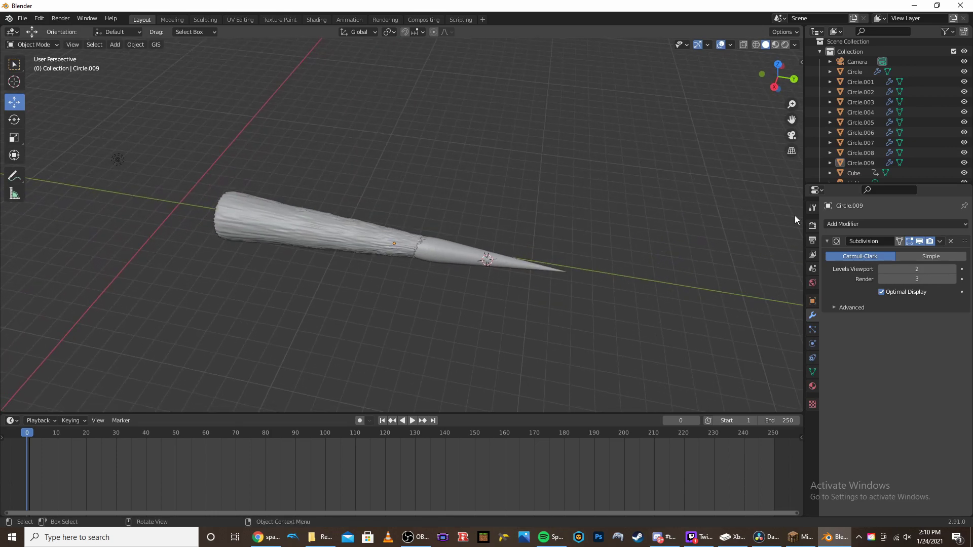
Add a Solidify modifier to the cone with a thickness of 0.01 m.
left_click(837, 224)
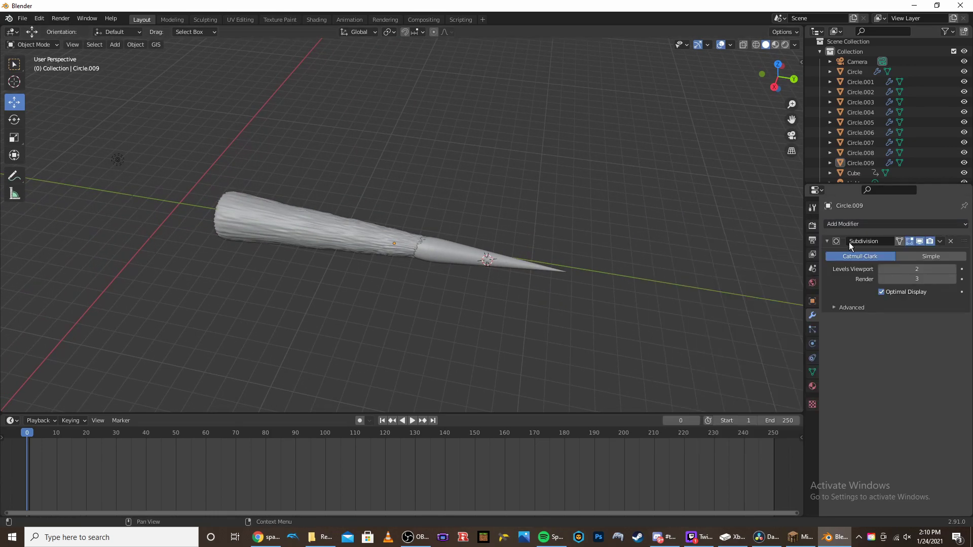
left_click(890, 223)
left_click(780, 386)
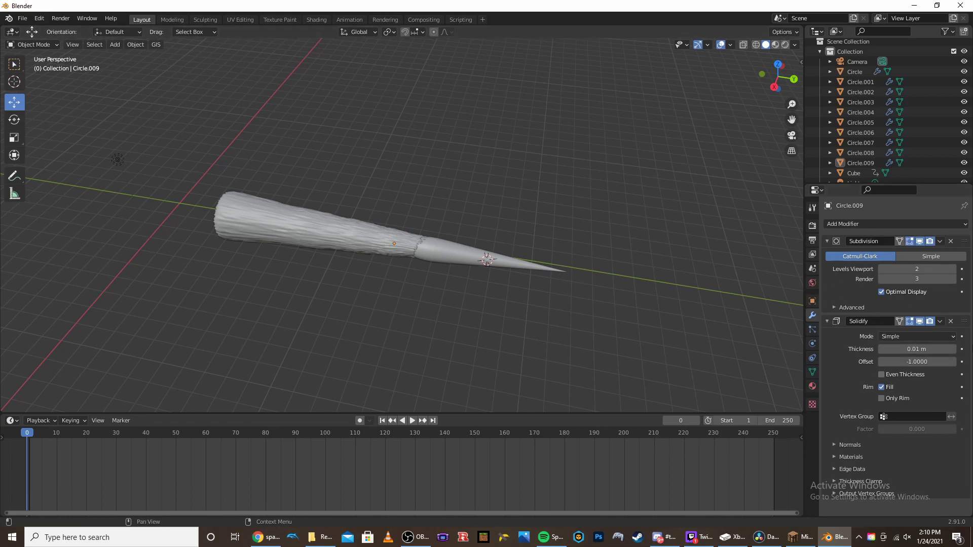
left_click(951, 349)
left_click(883, 349)
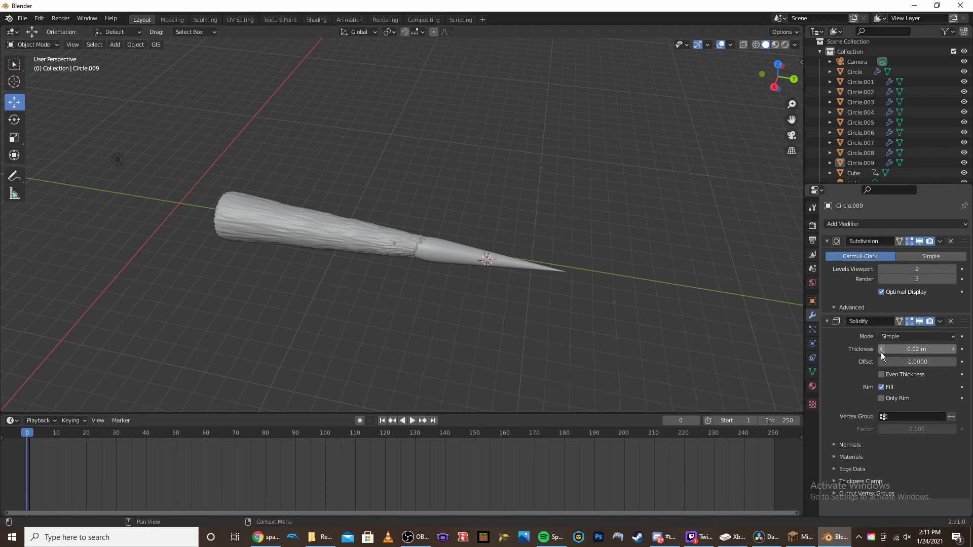
Add a Displace modifier to the cone and give it a new texture named flame.
left_click(851, 224)
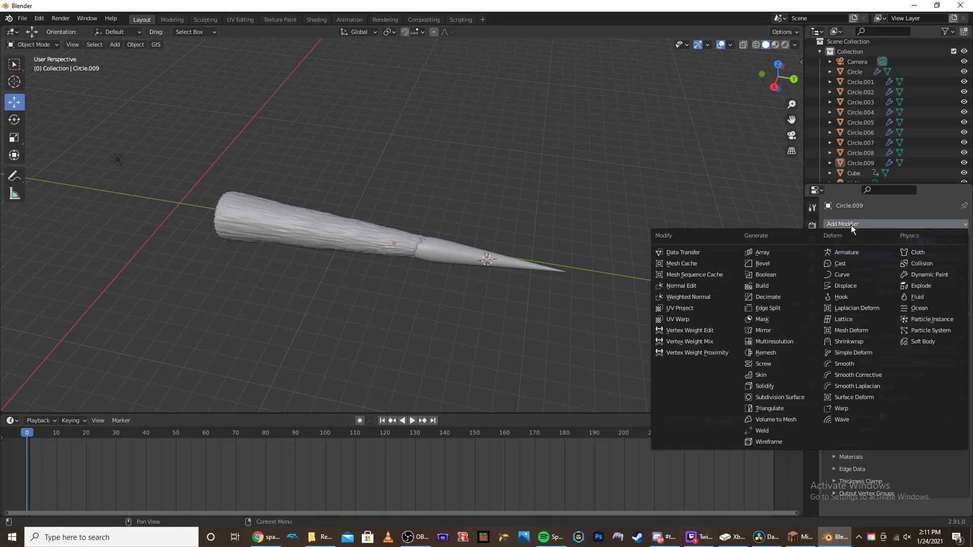
left_click(862, 285)
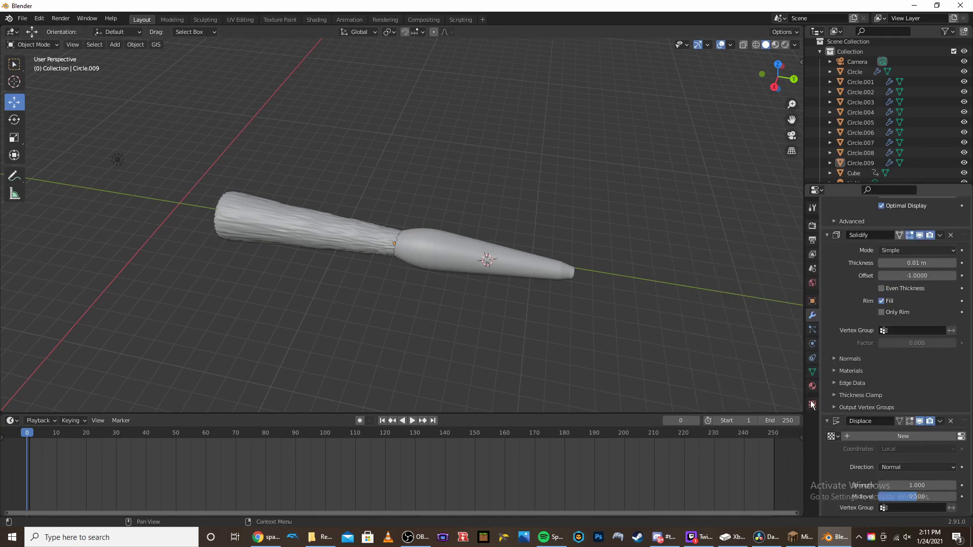
middle_click_drag(598, 284, 560, 270)
left_click(538, 232)
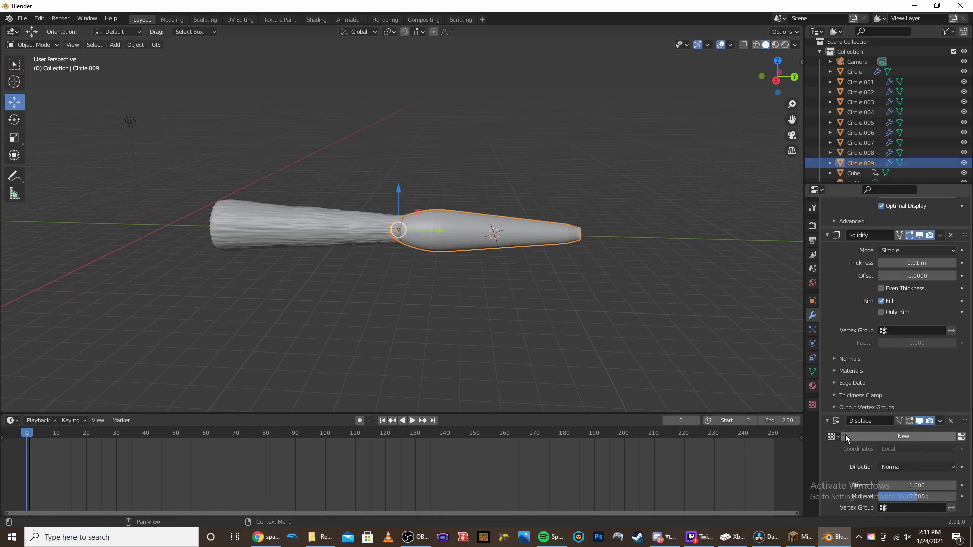
left_click(862, 439)
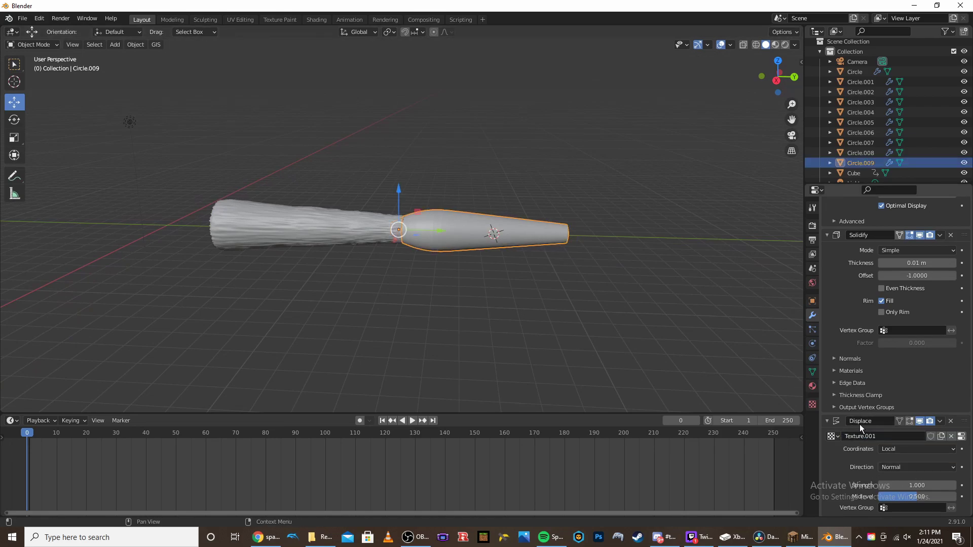
key("BackSpace")
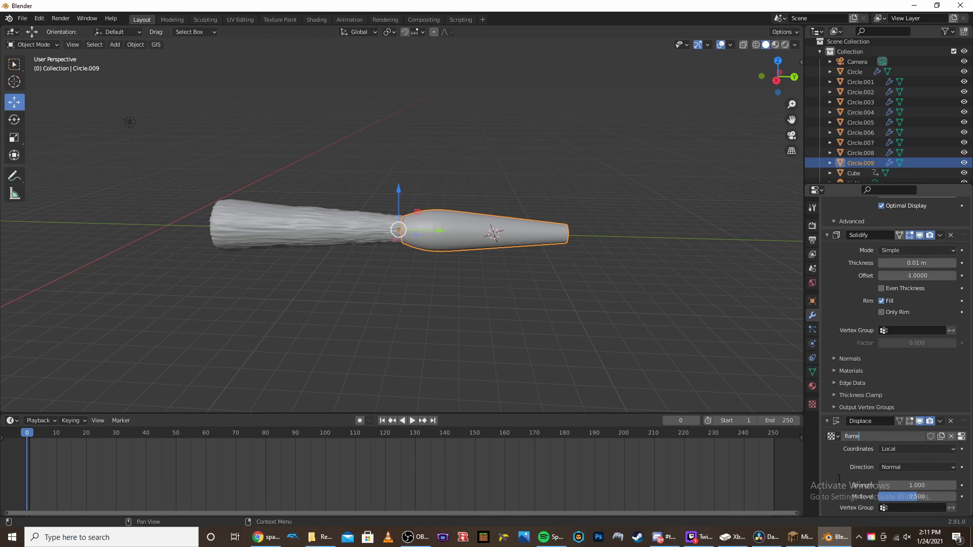
type("flame")
key("Return")
Make the flame texture Distorted Noise with an amount of 1.2, a size of 20 and a nabla of 0.1.
left_click(812, 409)
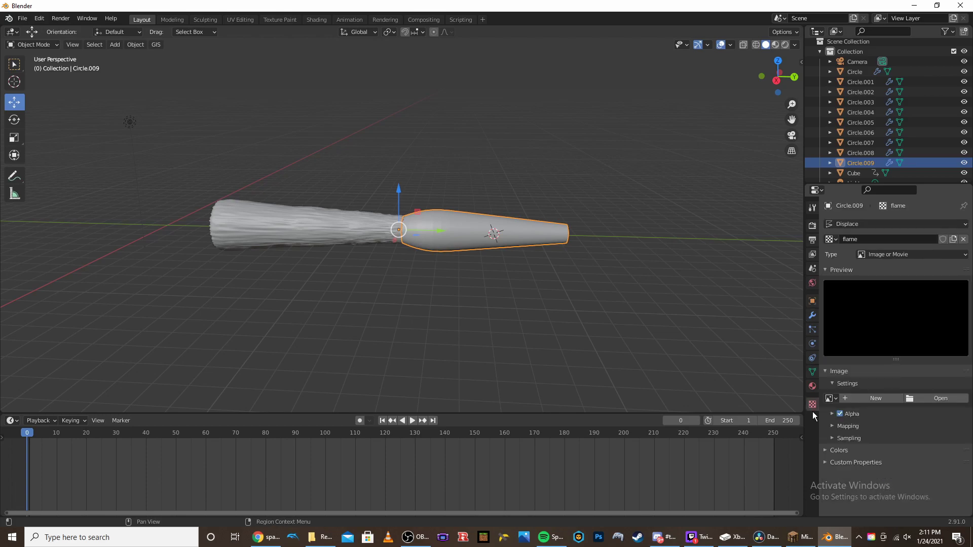
middle_click_drag(466, 263, 502, 266)
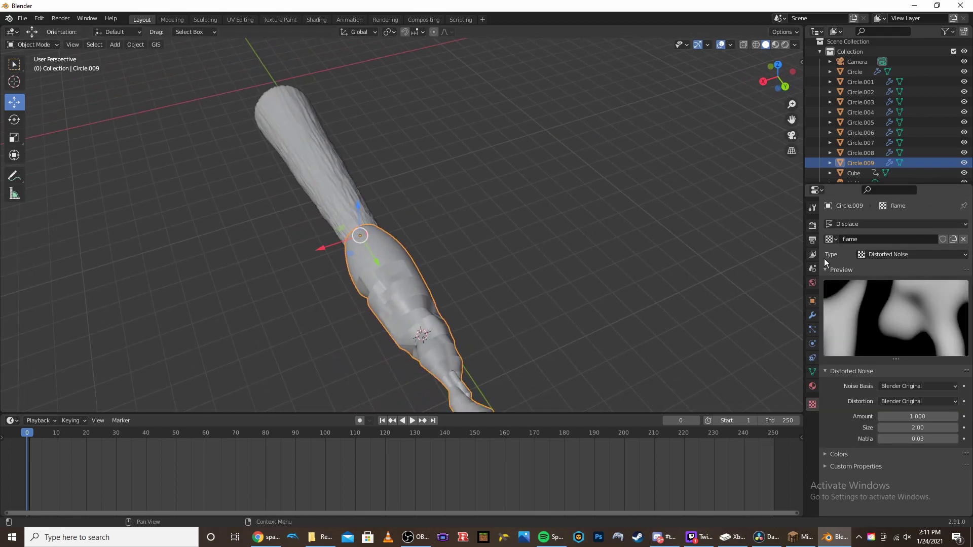
middle_click_drag(513, 275, 547, 263)
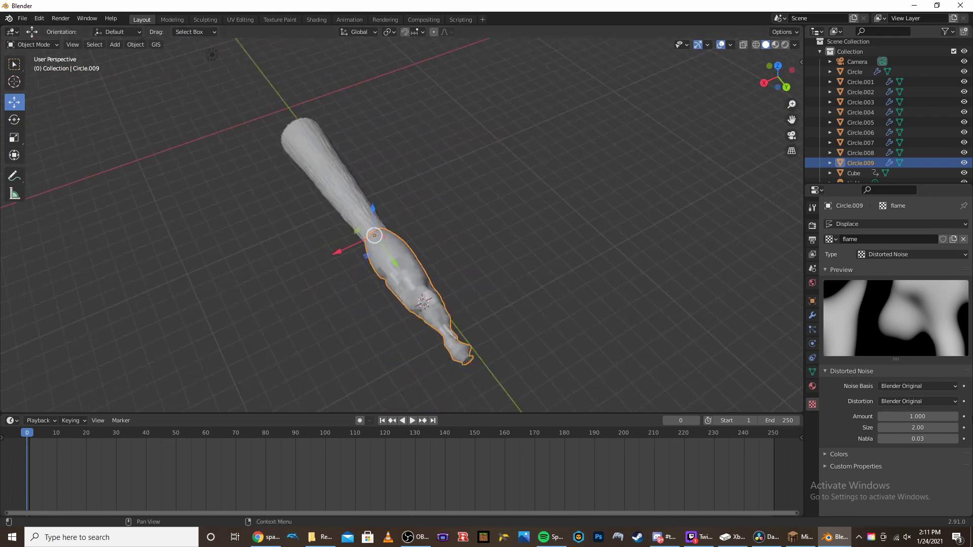
left_click(911, 428)
type("2.0")
left_click(840, 410)
mouse_move(911, 427)
left_mouse_down()
mouse_move(882, 428)
mouse_move(911, 428)
left_mouse_up()
left_click(914, 428)
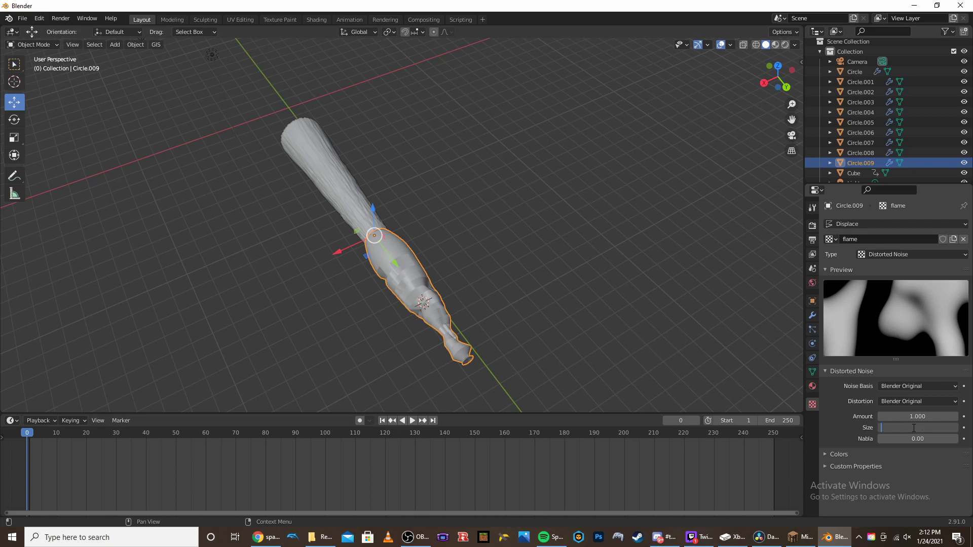
type("5")
key("Return")
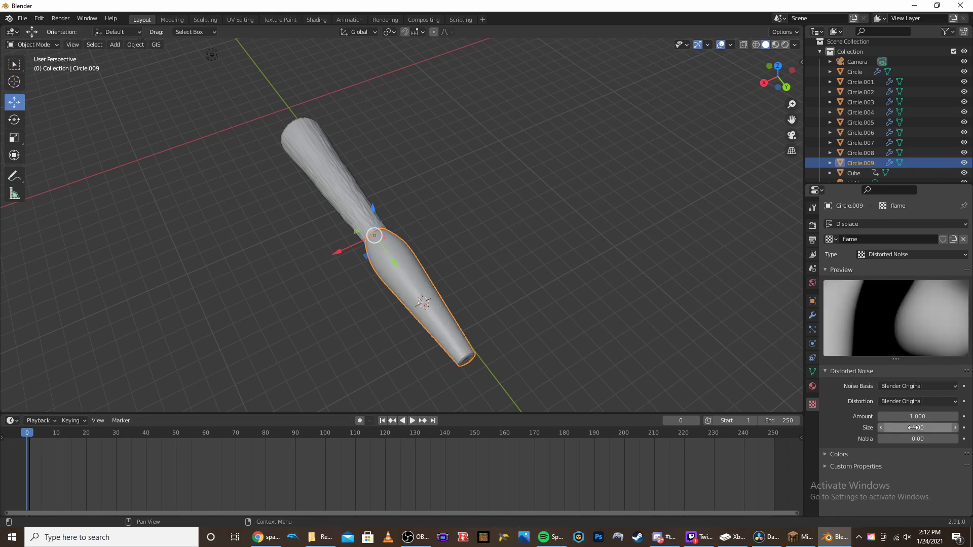
left_click(906, 428)
type("5")
key("Return")
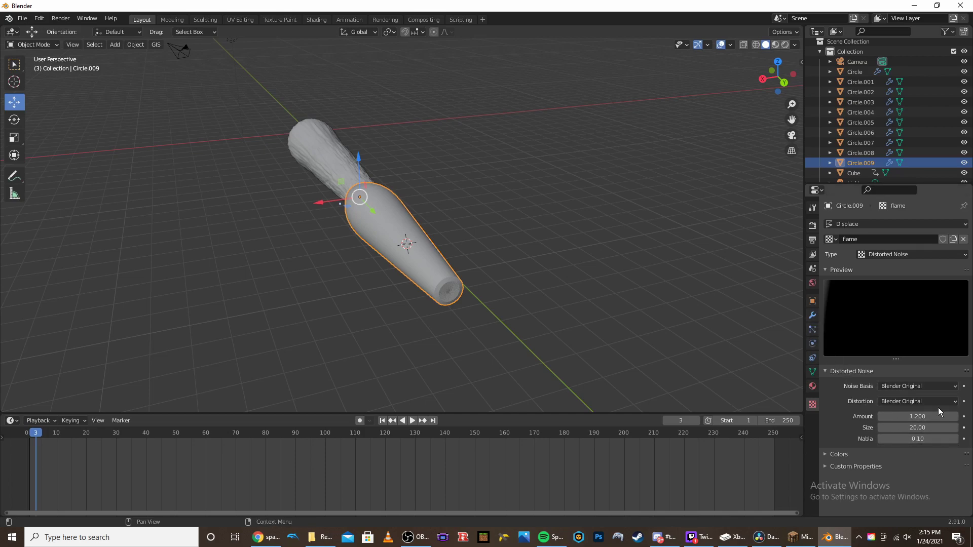
Set the cone's Displace coordinates to Object using the Cube, and play the animation to preview the motion.
left_click(814, 316)
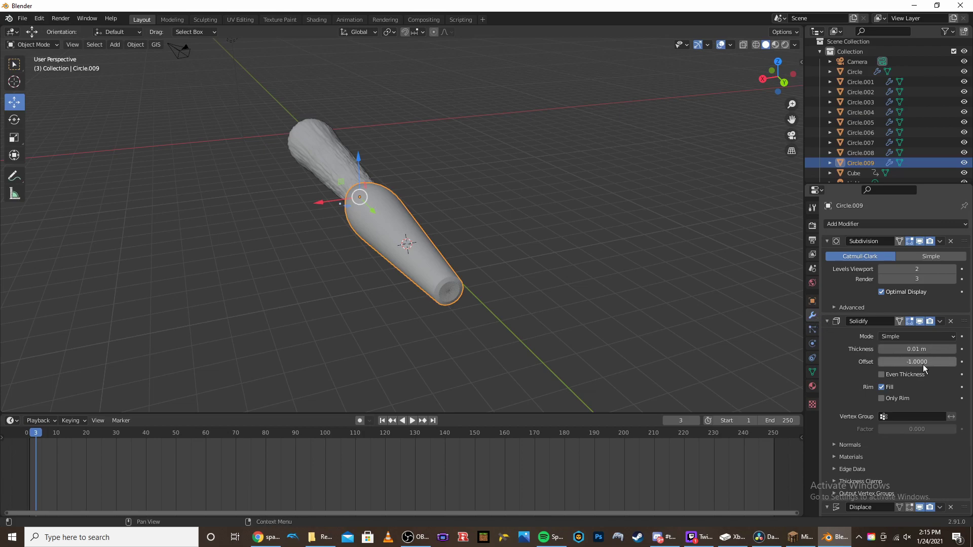
scroll(953, 395, "down", 4)
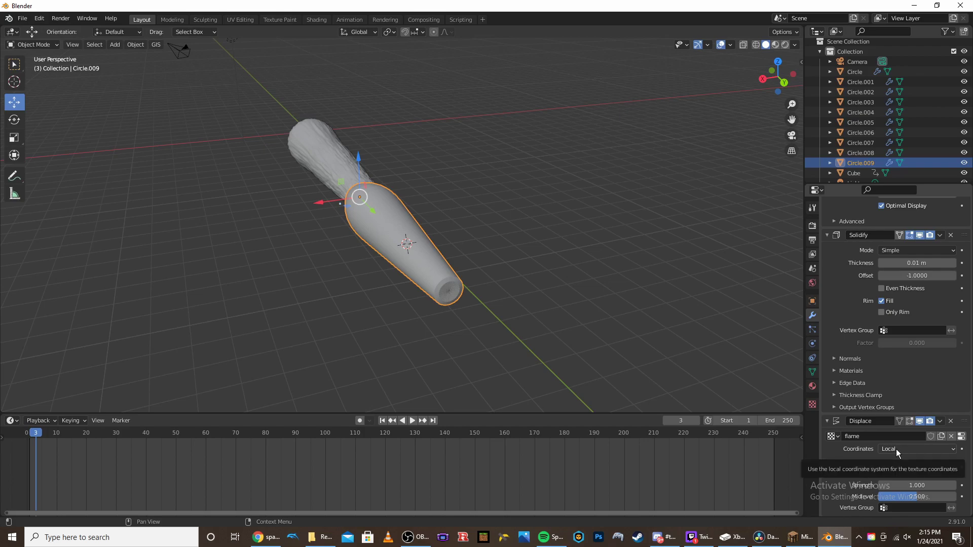
left_click(896, 449)
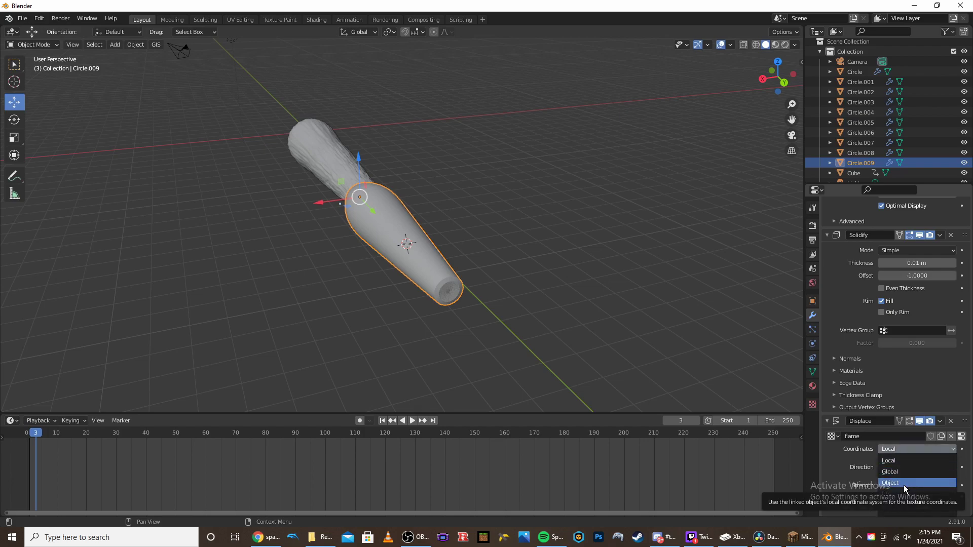
left_click(905, 483)
left_click(892, 461)
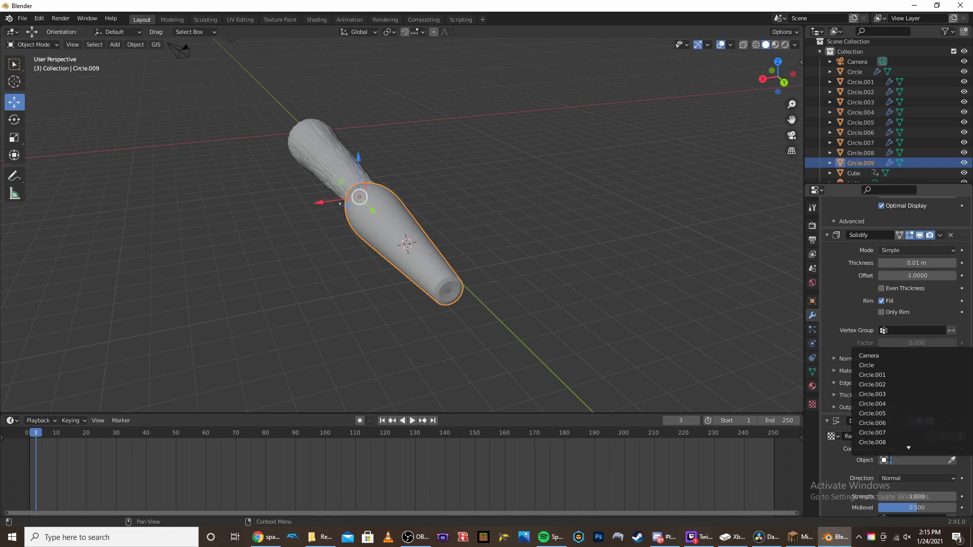
left_click(897, 432)
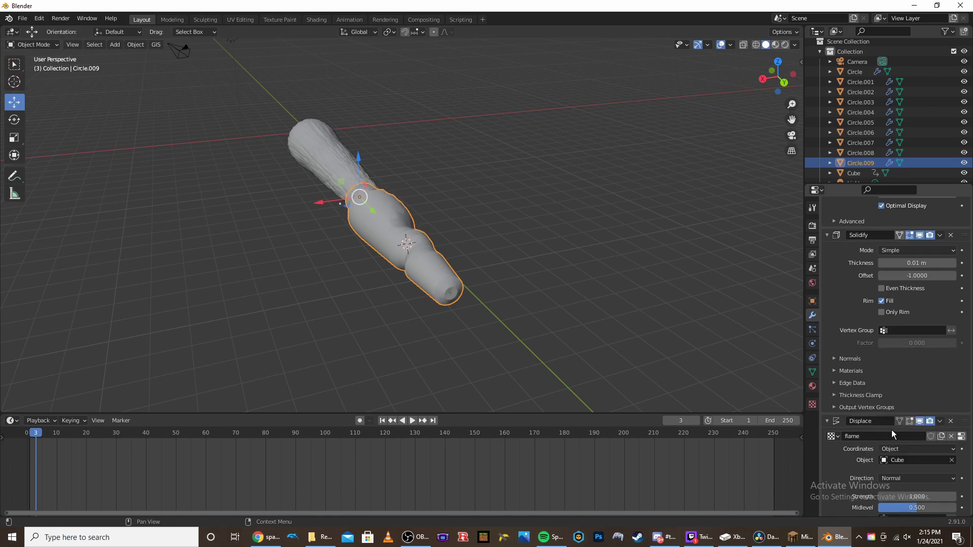
key("space")
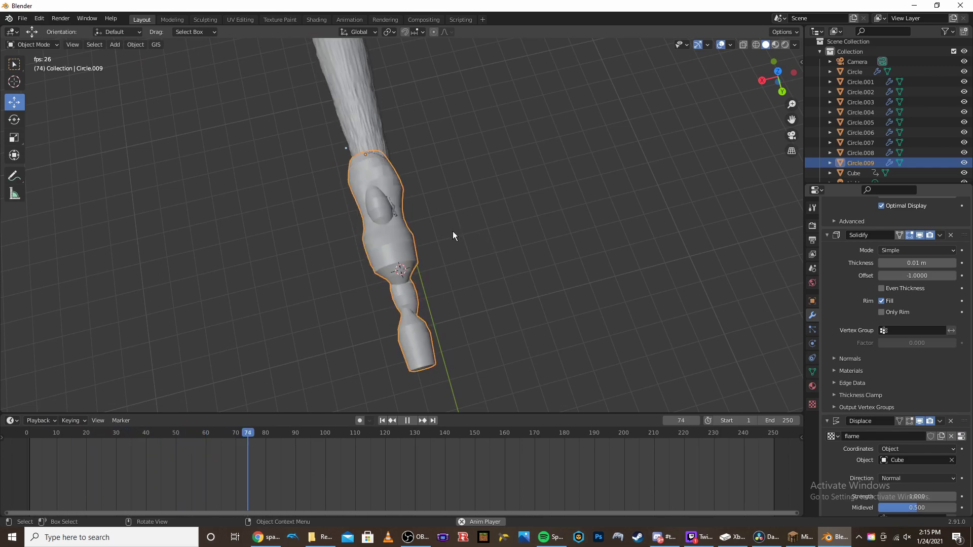
key("space")
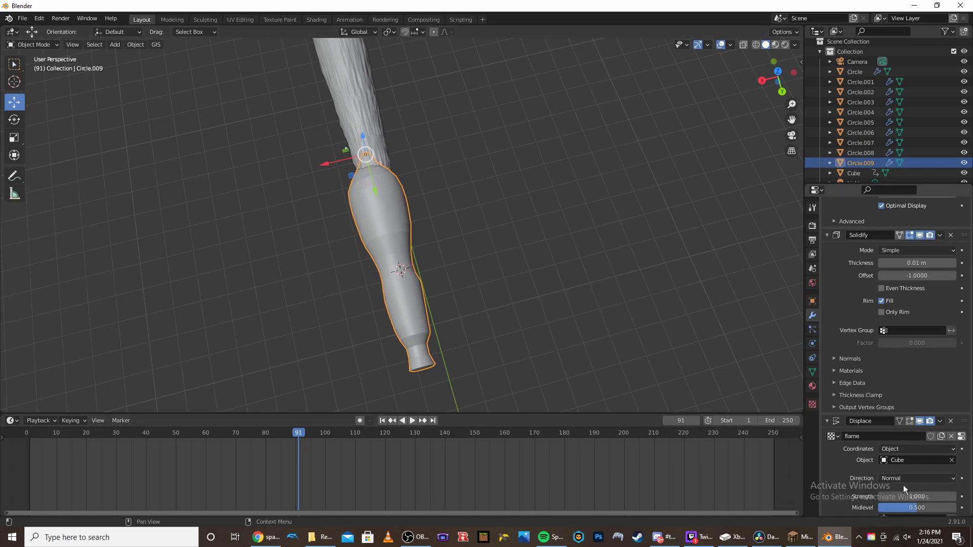
Set the cone's Displace direction to X.
scroll(903, 488, "down", 1)
left_click(898, 467)
left_click(896, 462)
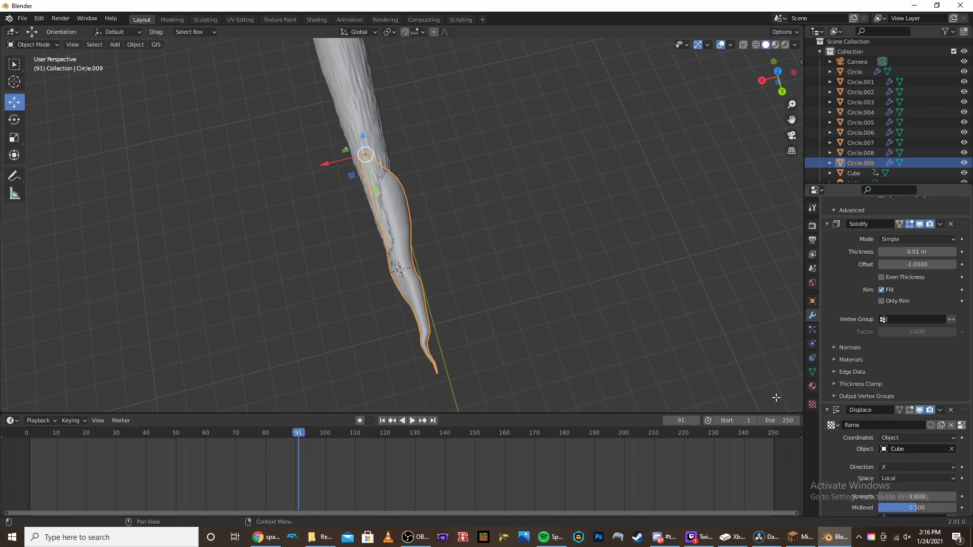
left_click(550, 293)
Play the animation repeatedly from the start and examine the cone's sideways motion from different angles.
key("space")
middle_click_drag(515, 276, 561, 190)
key("space")
left_click_drag(102, 433, 32, 459)
middle_click_drag(516, 247, 436, 281)
key("space")
key("space")
left_click_drag(303, 453, 30, 461)
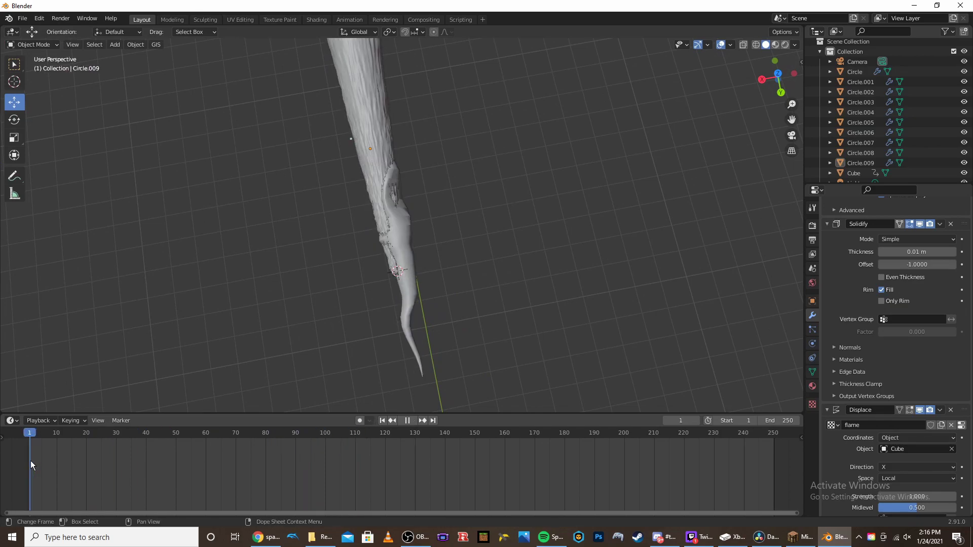
Duplicate the cone's Displace modifier, set the copy's direction to Y and preview the animation.
left_click(939, 410)
left_click(902, 455)
scroll(907, 455, "down", 5)
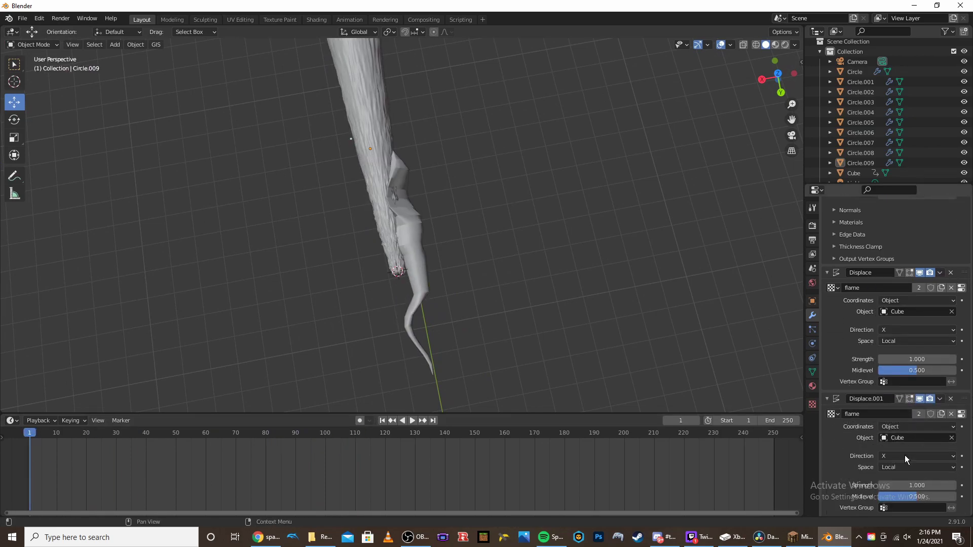
left_click(901, 457)
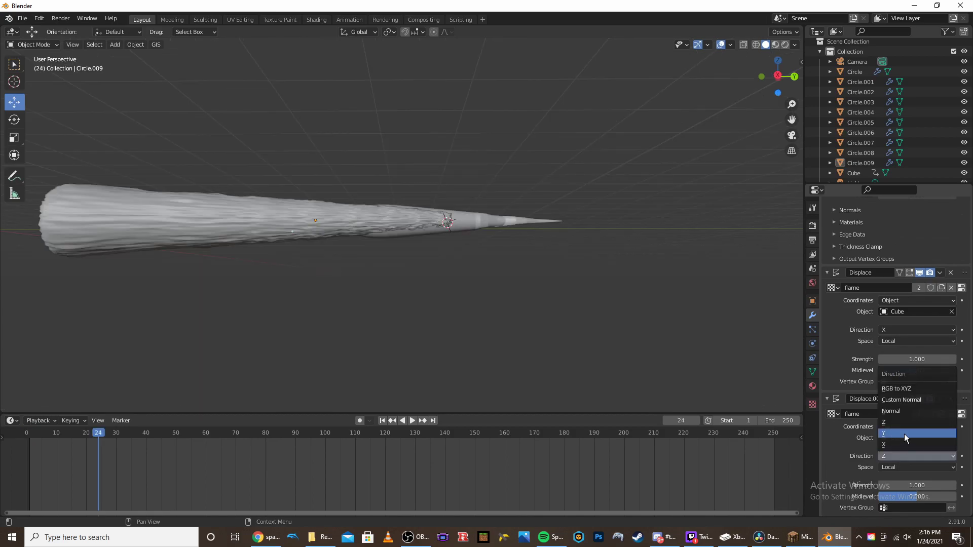
left_click(903, 435)
key("space")
middle_click_drag(552, 181, 585, 190)
left_click(495, 256)
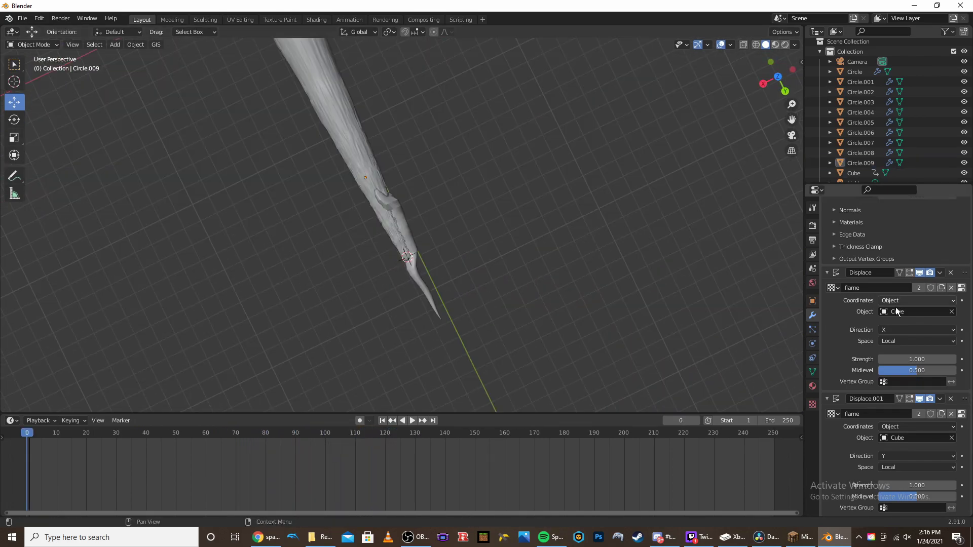
scroll(930, 358, "up", 10)
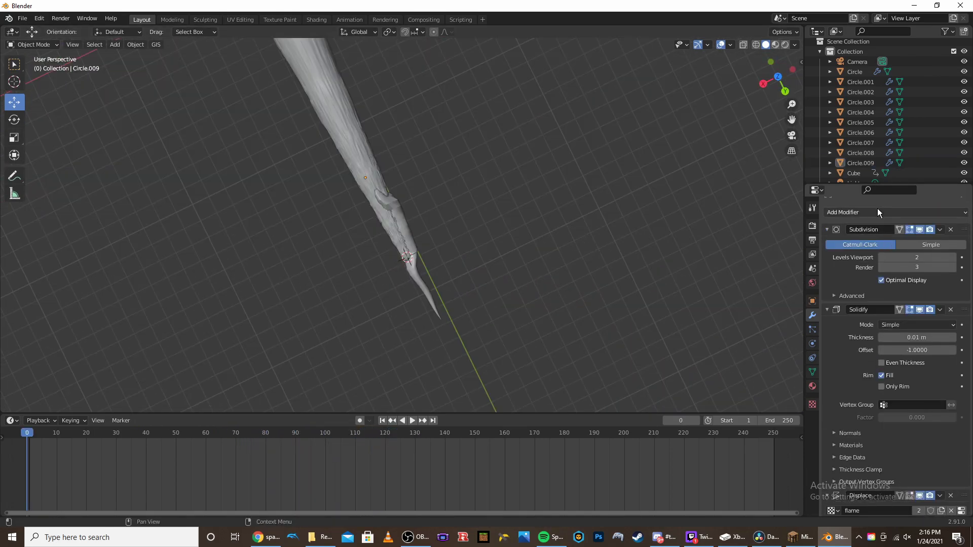
Add a third Displace modifier to the trailing flame cone and assign it the existing Texture.
left_click(930, 212)
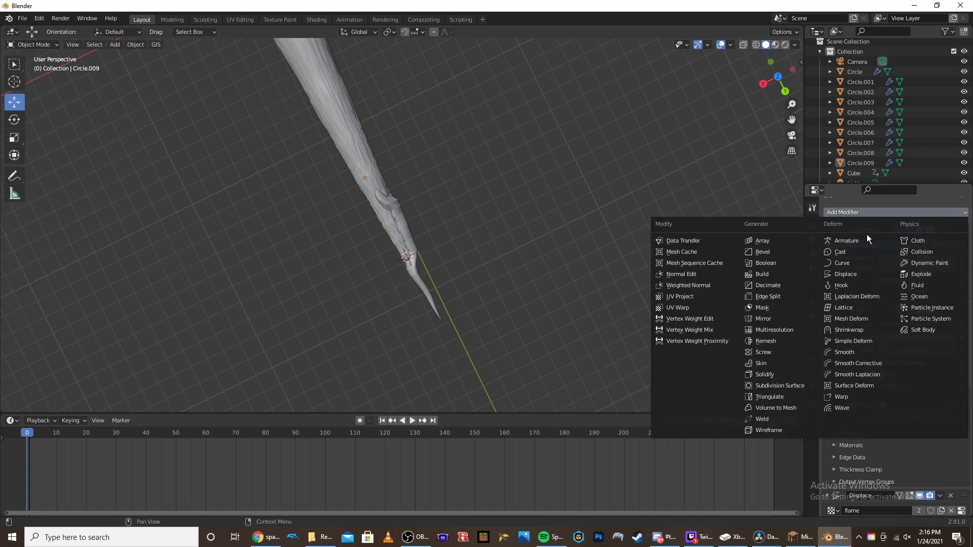
left_click_drag(317, 143, 386, 157)
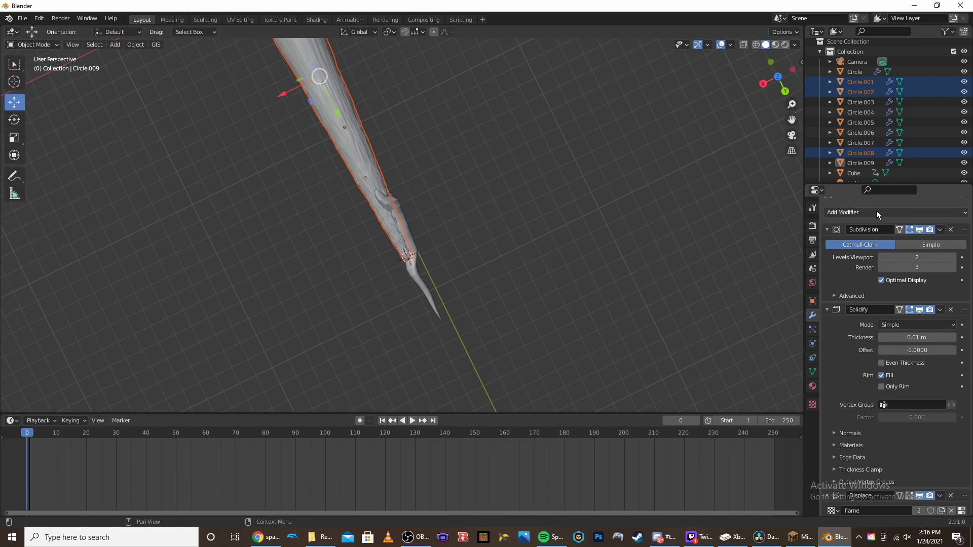
left_click(856, 212)
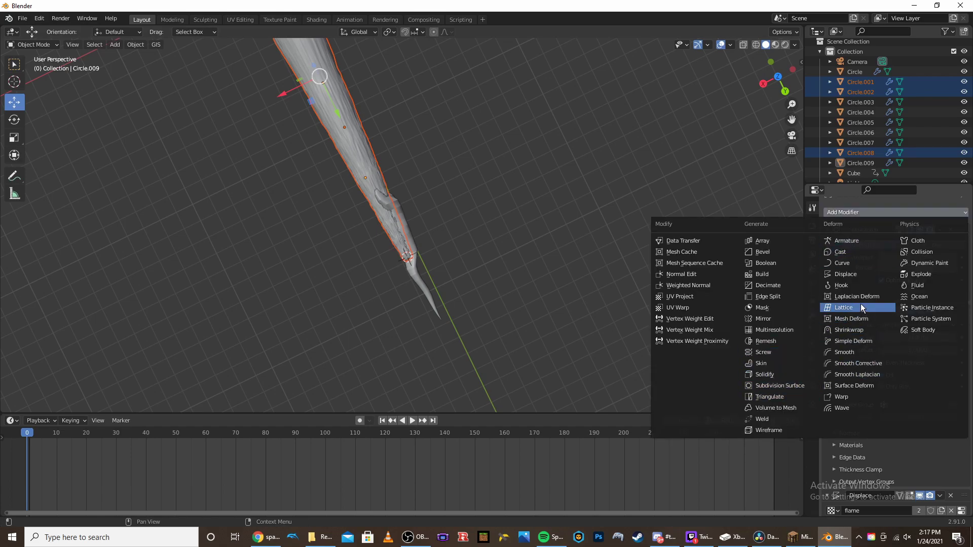
left_click(847, 274)
scroll(883, 351, "down", 5)
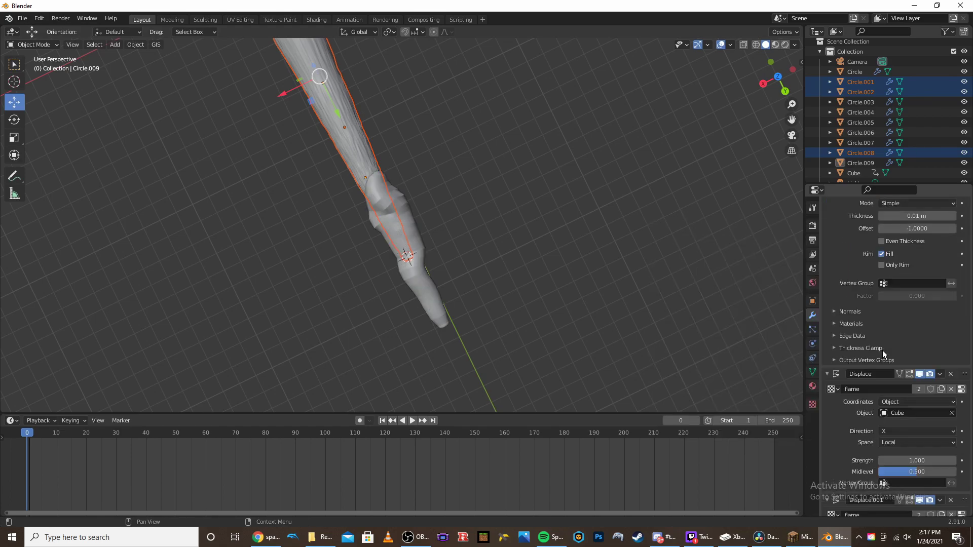
left_click(832, 439)
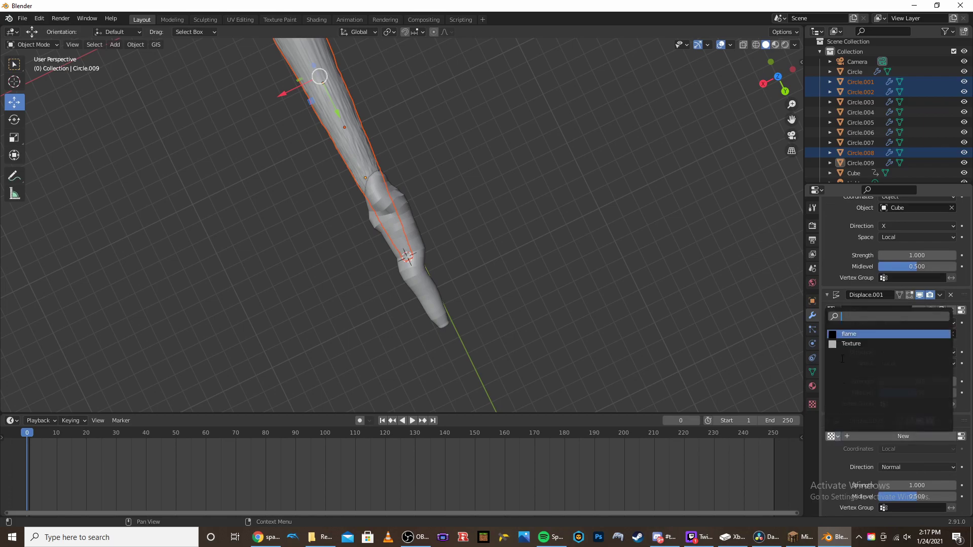
left_click(861, 343)
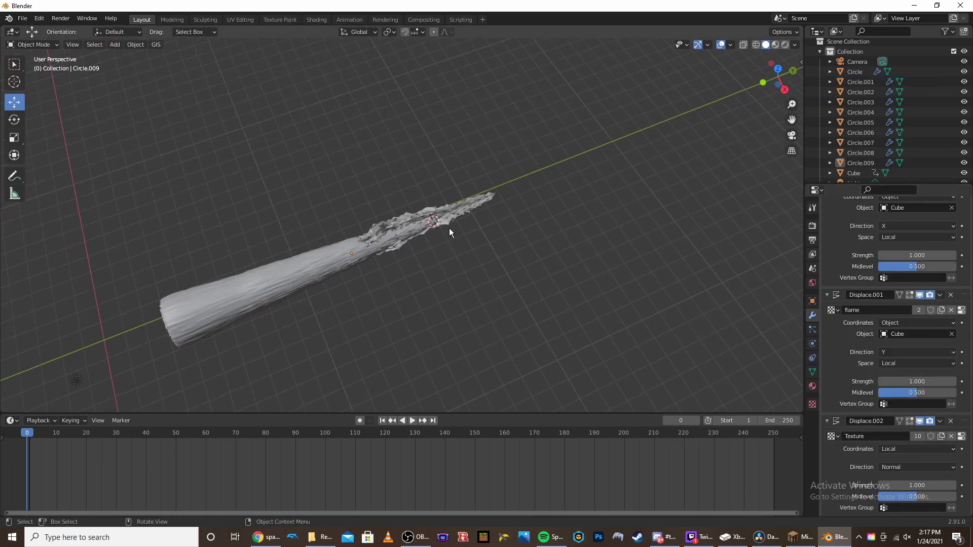
Set the strength of the cone's new Displace modifier to 0.3 and play the animation to preview it.
left_click(449, 228)
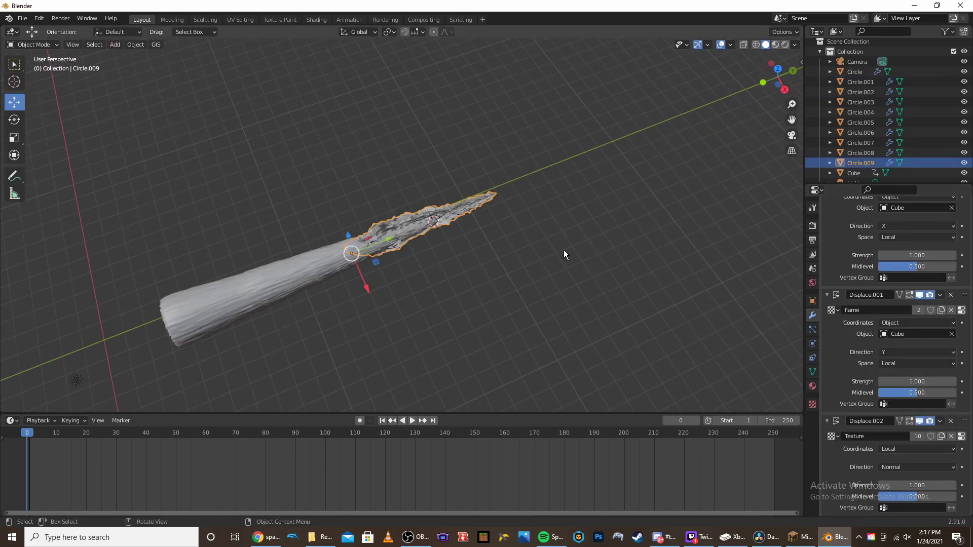
left_click_drag(910, 486, 880, 485)
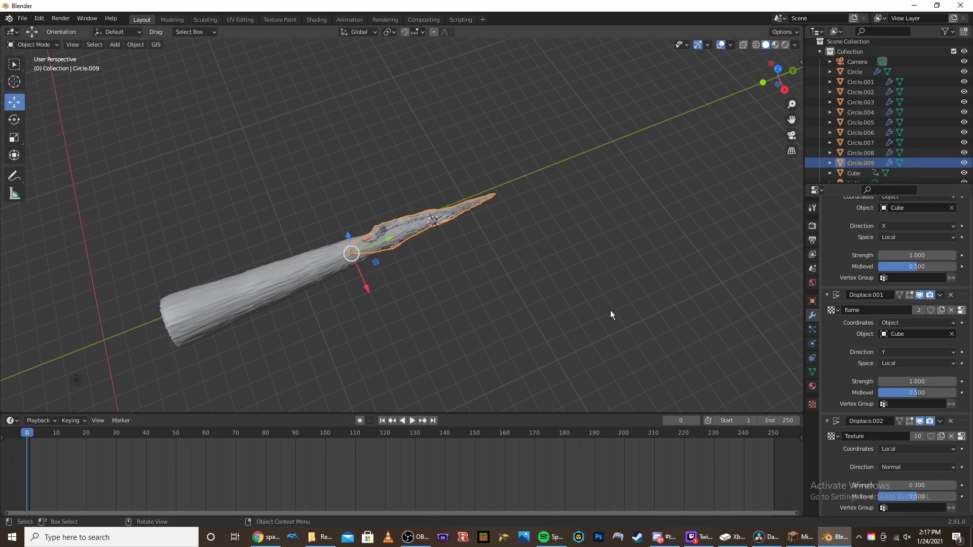
key("space")
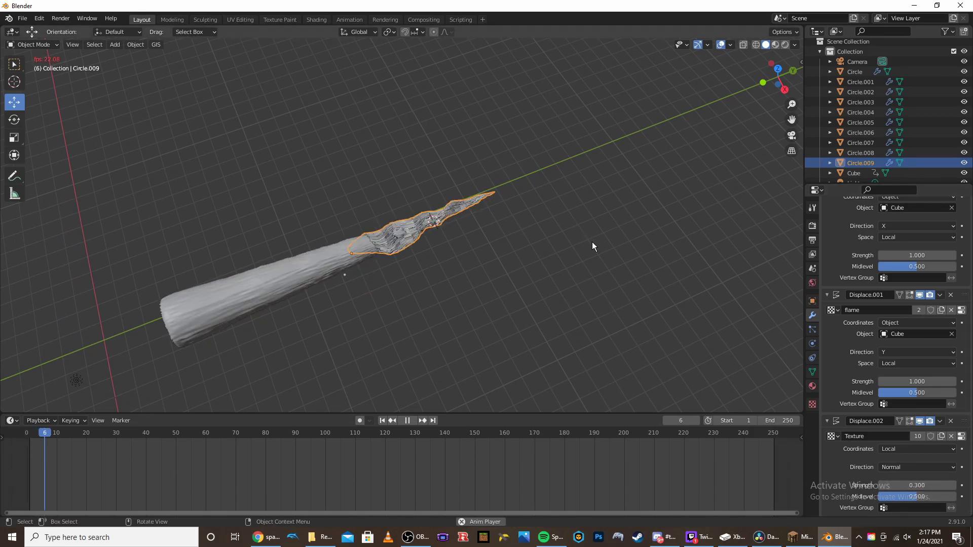
left_click(519, 174)
middle_click_drag(519, 175, 549, 162)
scroll(484, 261, "down", 8)
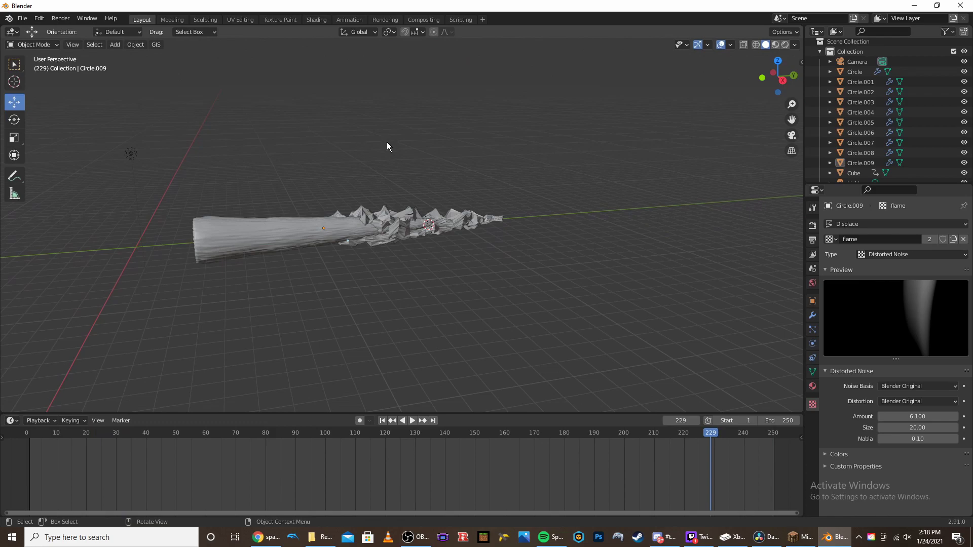
Select the plume's outer shell, switch to the Shading workspace and create a new material for it.
left_click(248, 226)
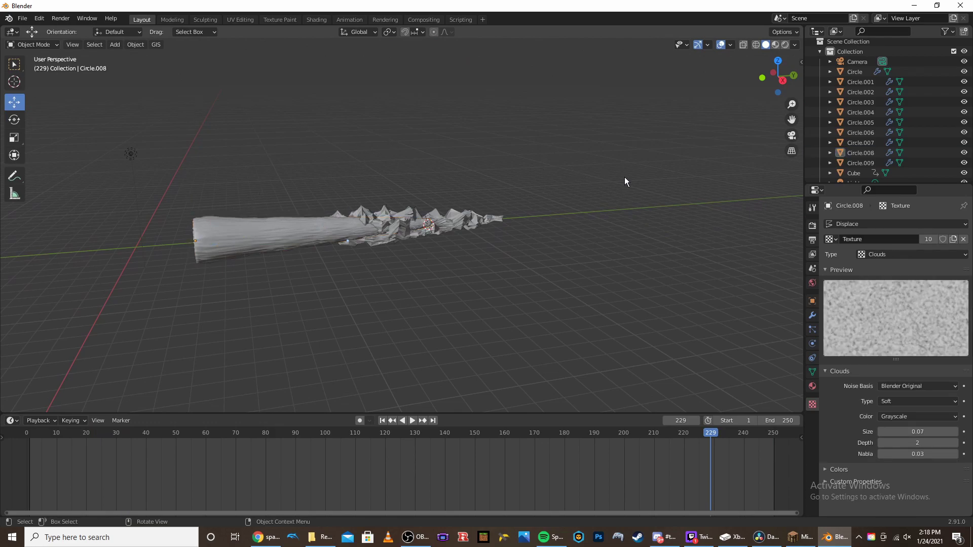
left_click(319, 20)
middle_click_drag(616, 177, 415, 166)
left_click(415, 167)
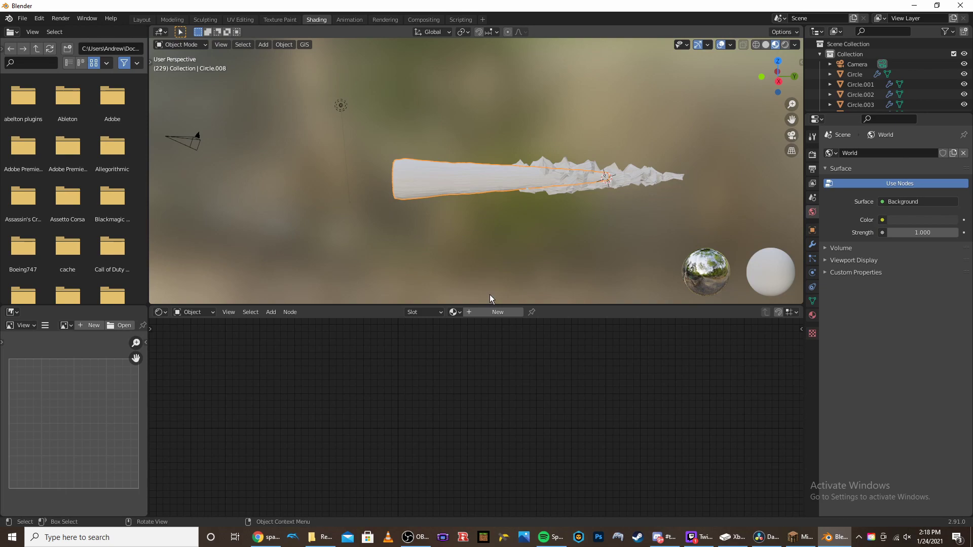
left_click(487, 313)
left_click(578, 392)
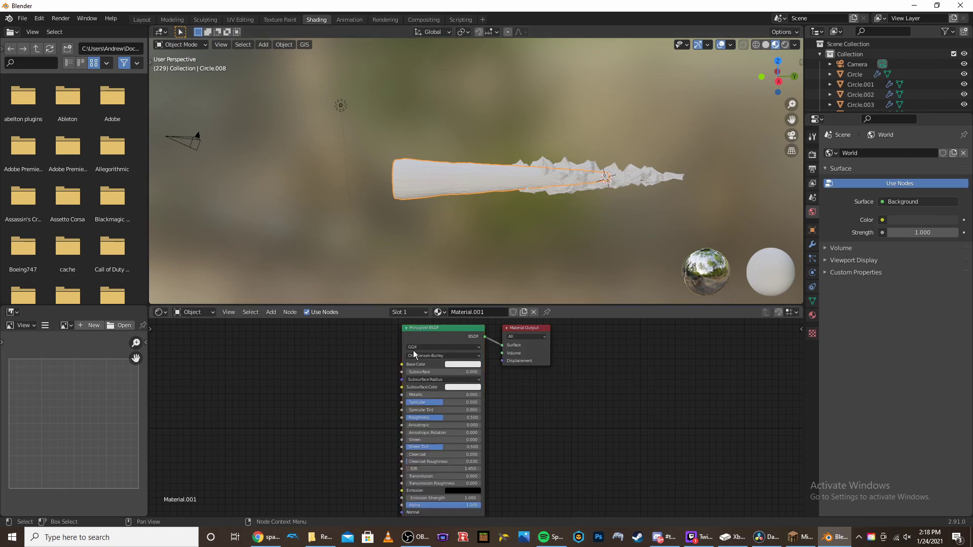
Delete the material's Principled BSDF node and add a Principled Volume node in its place.
left_click(457, 334)
key("x")
key("shift+a")
left_click(441, 349)
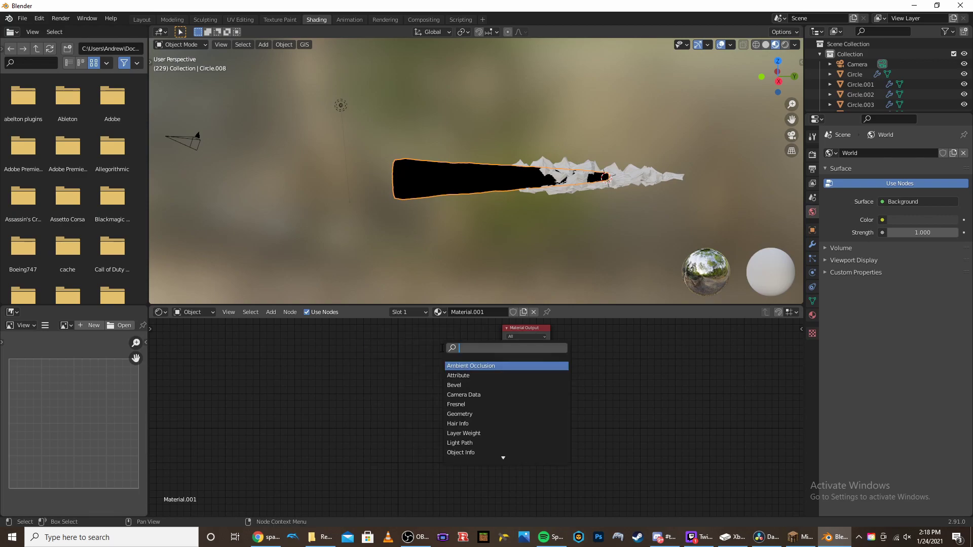
type("volume")
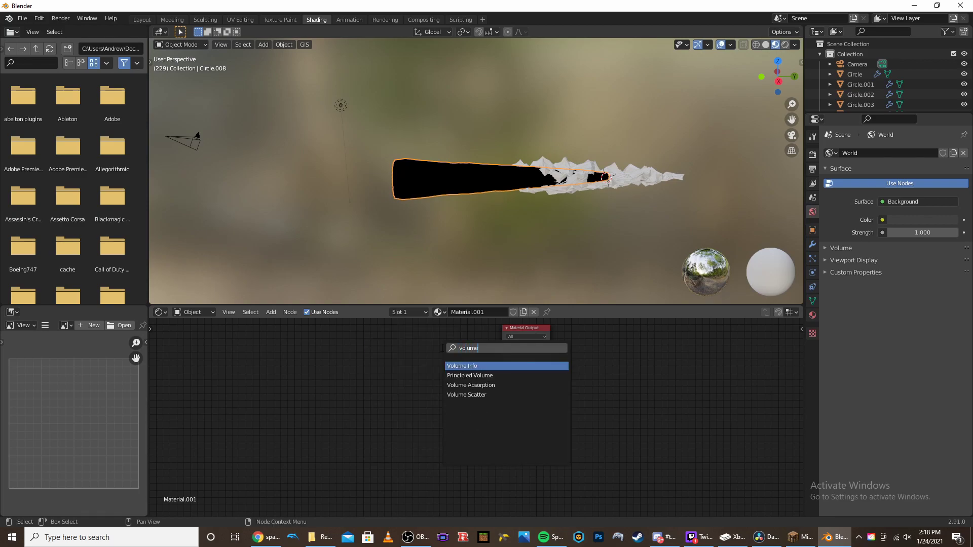
key("Down")
key("Return")
left_click(457, 361)
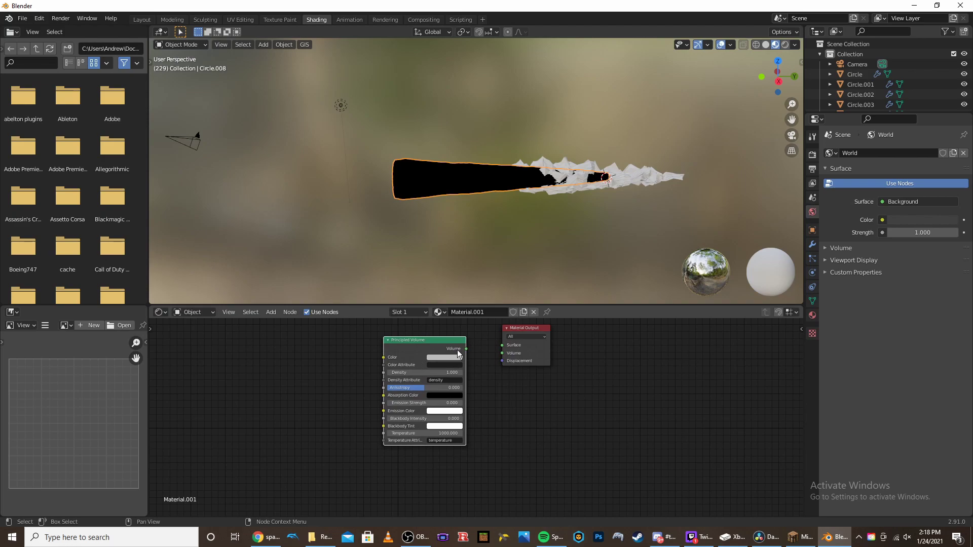
Connect the Principled Volume output to the Material Output's Volume input and arrange the nodes side by side.
left_click_drag(466, 349, 573, 372)
scroll(537, 397, "up", 1)
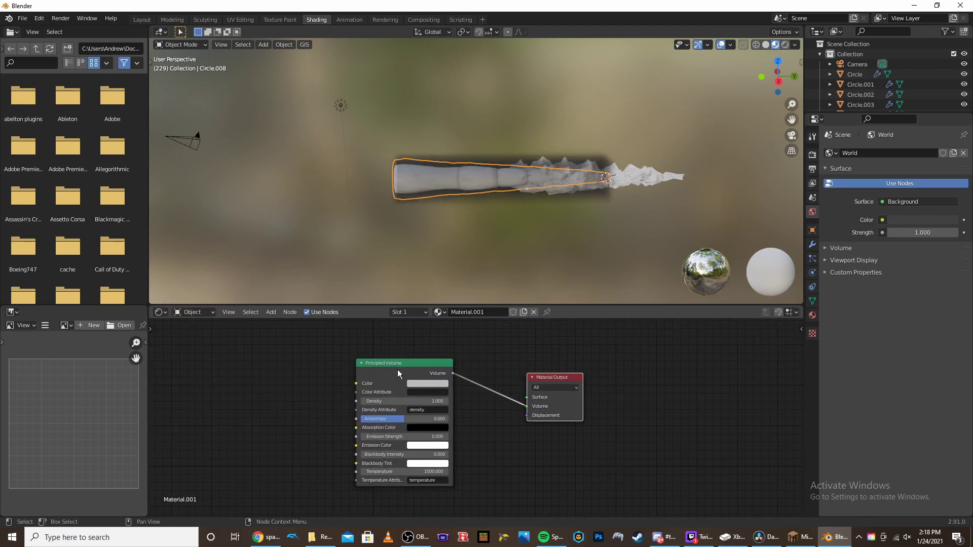
left_click_drag(398, 374, 443, 381)
Turn on rendered viewport shading and set the render engine to Cycles.
left_click(785, 44)
left_click(812, 154)
left_click(902, 153)
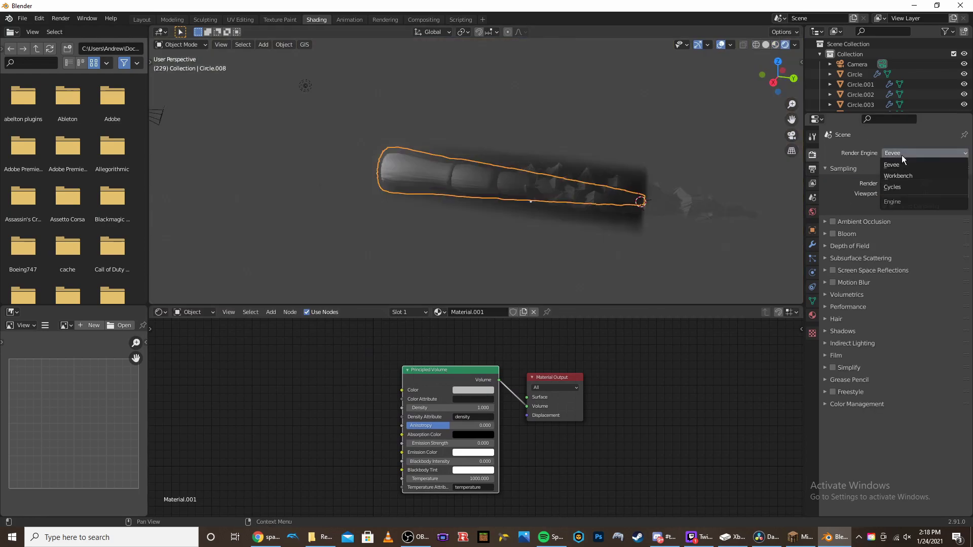
left_click(895, 187)
left_click(617, 142)
mouse_move(595, 144)
middle_mouse_down()
mouse_move(559, 145)
mouse_move(543, 128)
mouse_move(399, 147)
middle_mouse_up()
left_click(399, 147)
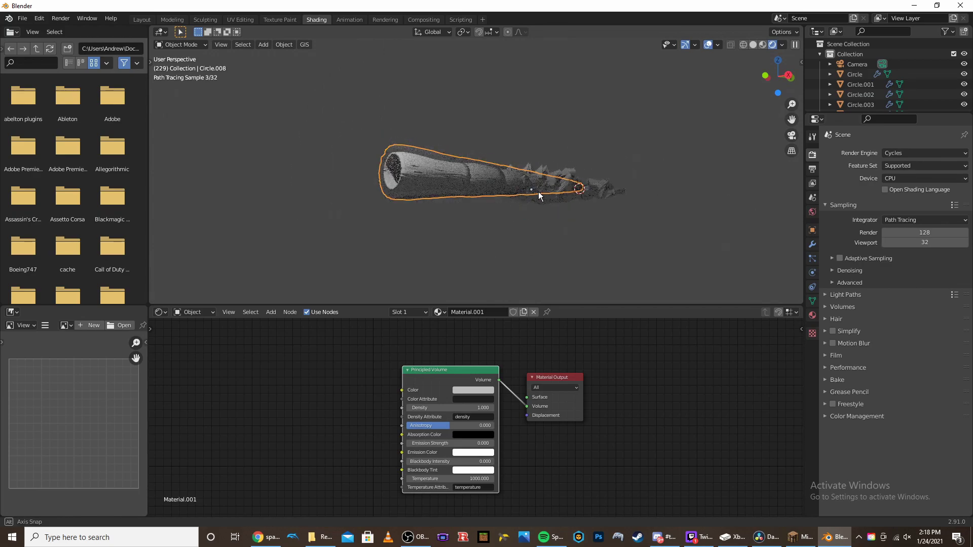
middle_click_drag(539, 192, 535, 227)
Brighten the world background colour to light grey.
left_click(813, 212)
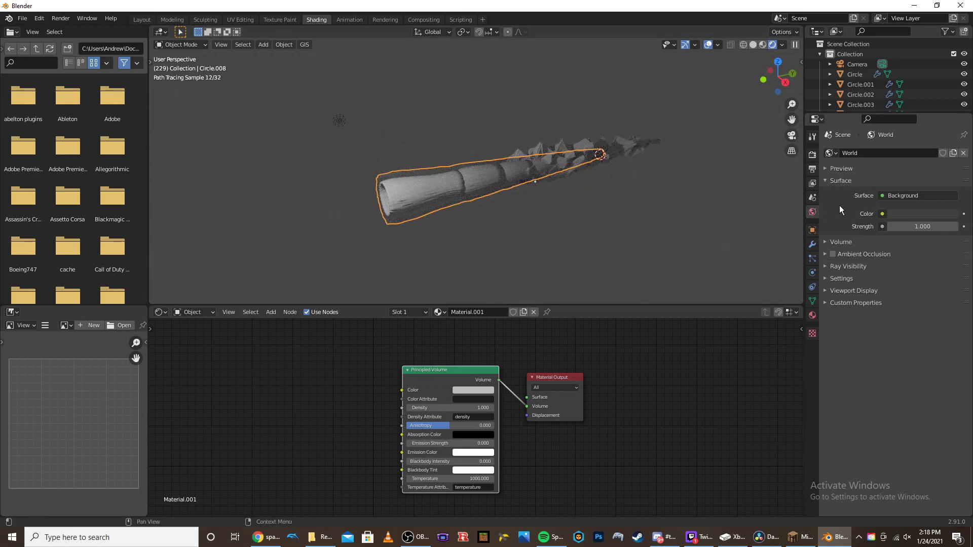
left_click(903, 213)
left_click_drag(955, 113, 956, 90)
middle_click_drag(546, 167, 526, 120)
left_click(526, 120)
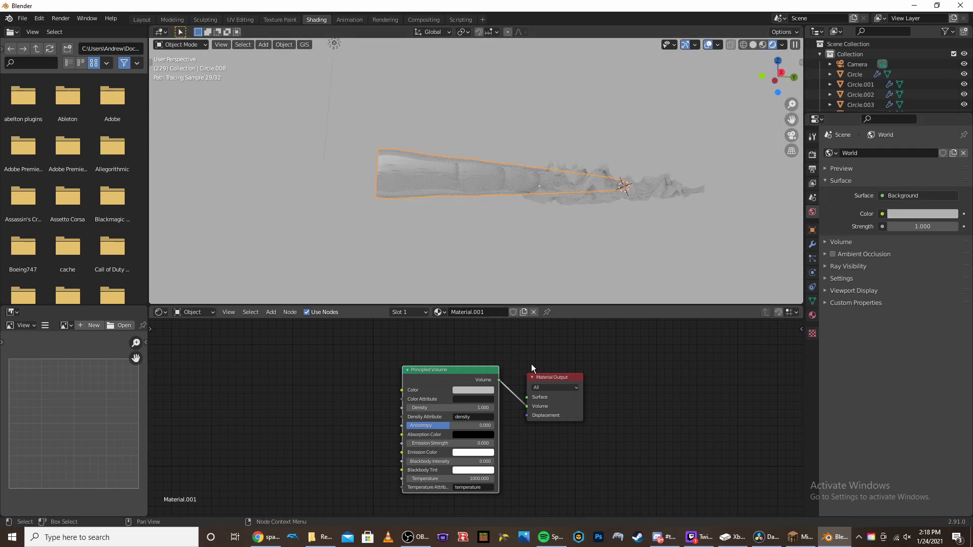
Set the Principled Volume node's density to 0.
middle_click_drag(567, 371, 628, 371)
scroll(505, 416, "up", 3)
left_click_drag(559, 408, 507, 408)
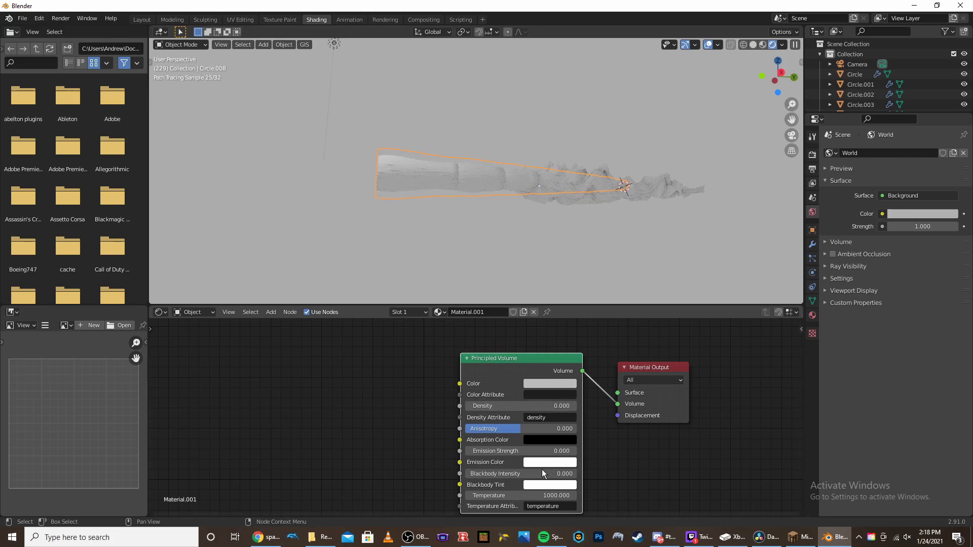
Add a ColorRamp node and connect its Color output to the Principled Volume's Emission Color.
middle_click_drag(591, 450, 674, 421)
key("shift+a")
left_click(489, 403)
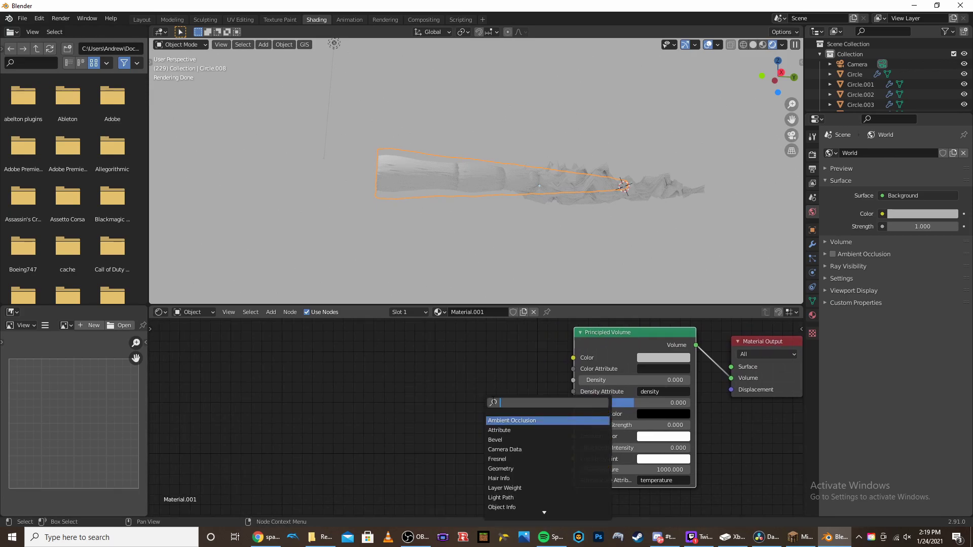
type("color")
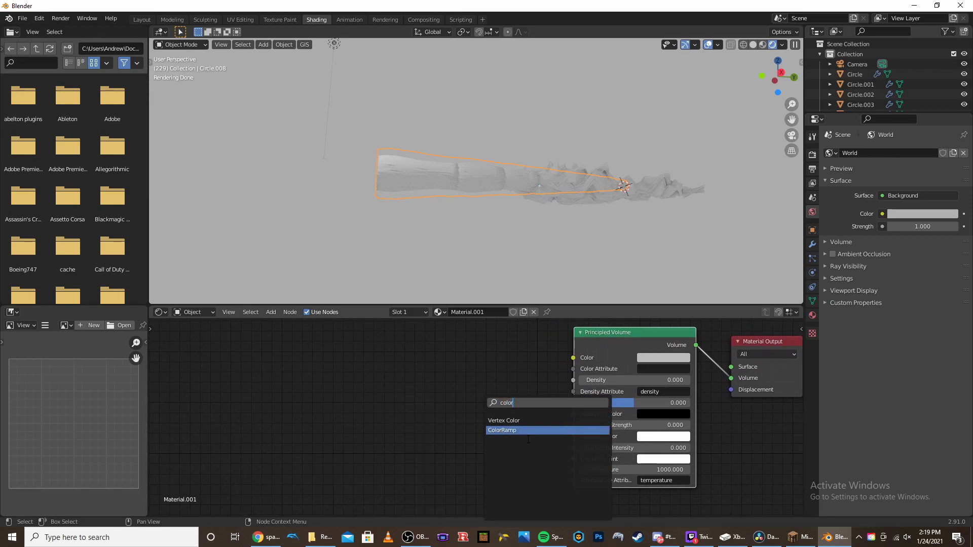
left_click(507, 430)
left_click(500, 364)
left_click_drag(511, 364, 571, 437)
Add a Mapping node before the ColorRamp.
middle_click_drag(371, 396, 481, 397)
key("shift+a")
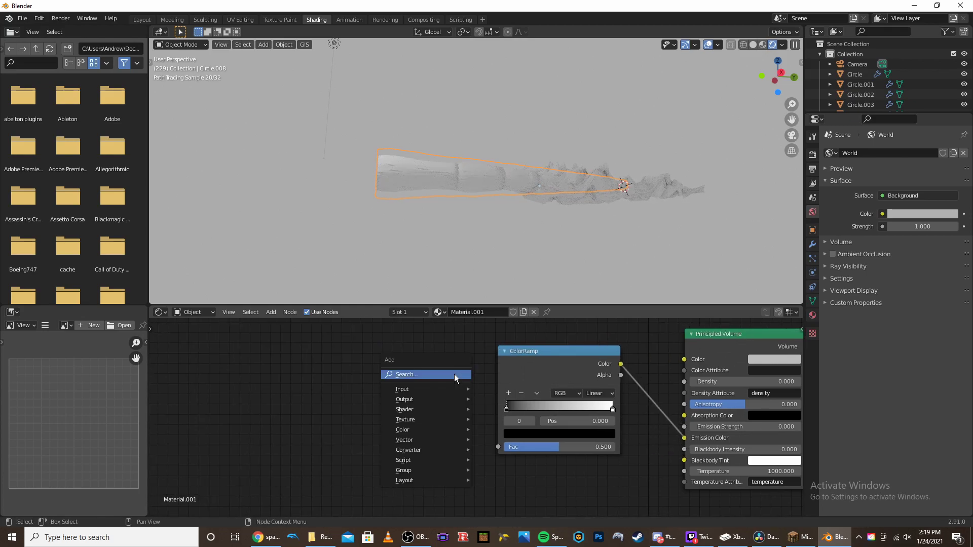
left_click(454, 374)
type("mappinmg")
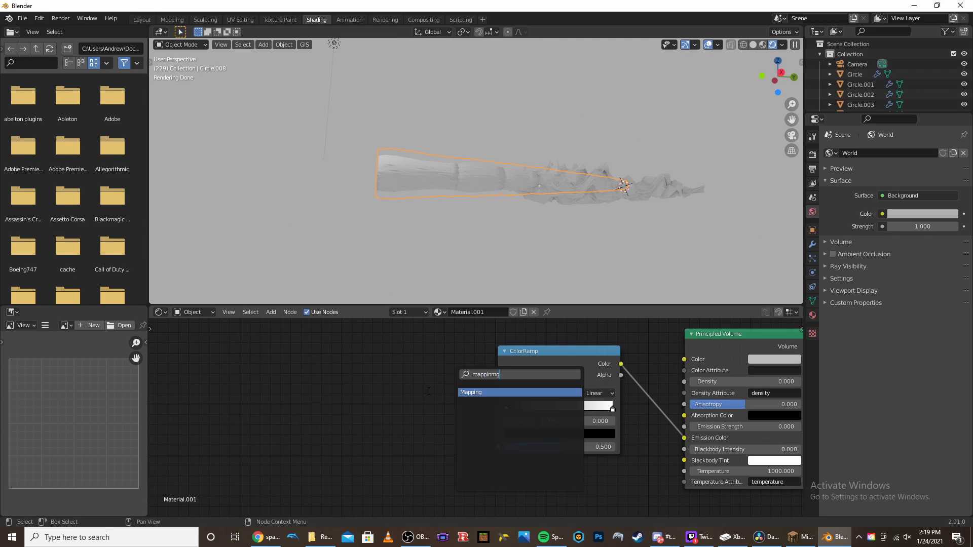
left_click(504, 392)
left_click(401, 378)
Add a Texture Coordinate node before the Mapping node.
key("shift+a")
left_click(454, 366)
type("text")
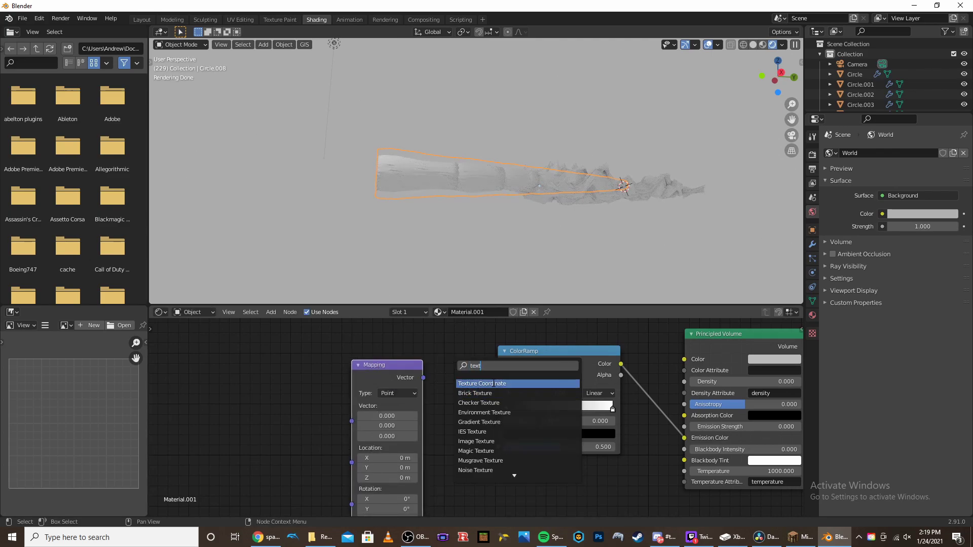
left_click(494, 384)
left_click(288, 376)
Connect the Texture Coordinate's Generated output to the Mapping vector, and the Mapping output to the ColorRamp's Fac input.
left_click_drag(385, 369, 447, 380)
middle_click_drag(269, 432, 241, 394)
left_click_drag(241, 393, 298, 403)
left_click_drag(347, 350, 388, 390)
middle_click_drag(378, 354, 340, 361)
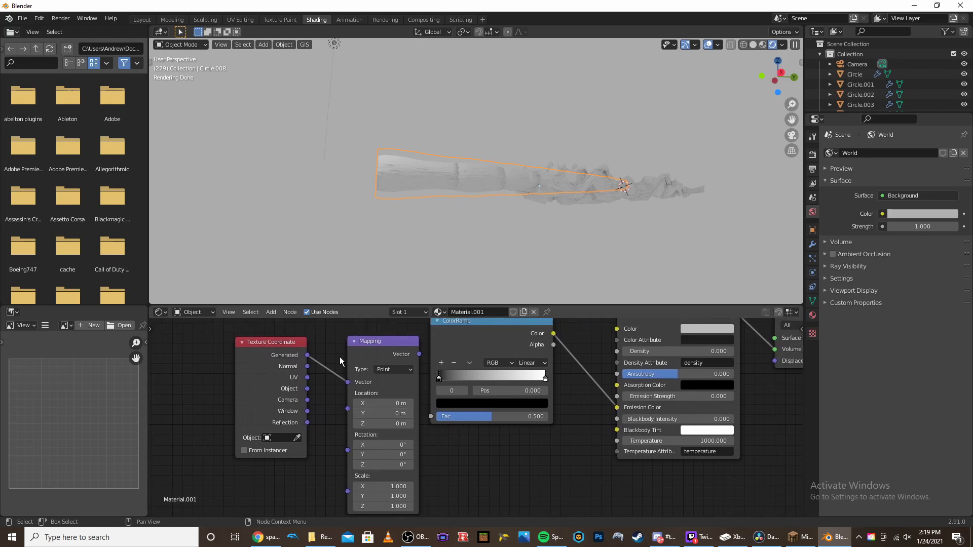
left_click_drag(420, 355, 431, 418)
Switch to Chrome, examine the SpaceX Raptor exhaust reference photos for their colours, and return to Blender.
left_click(266, 537)
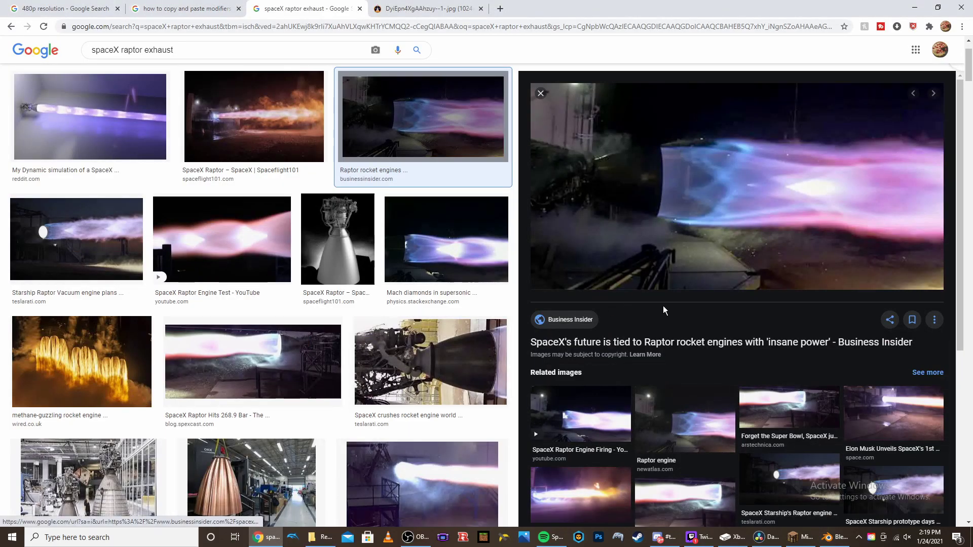
left_click(407, 8)
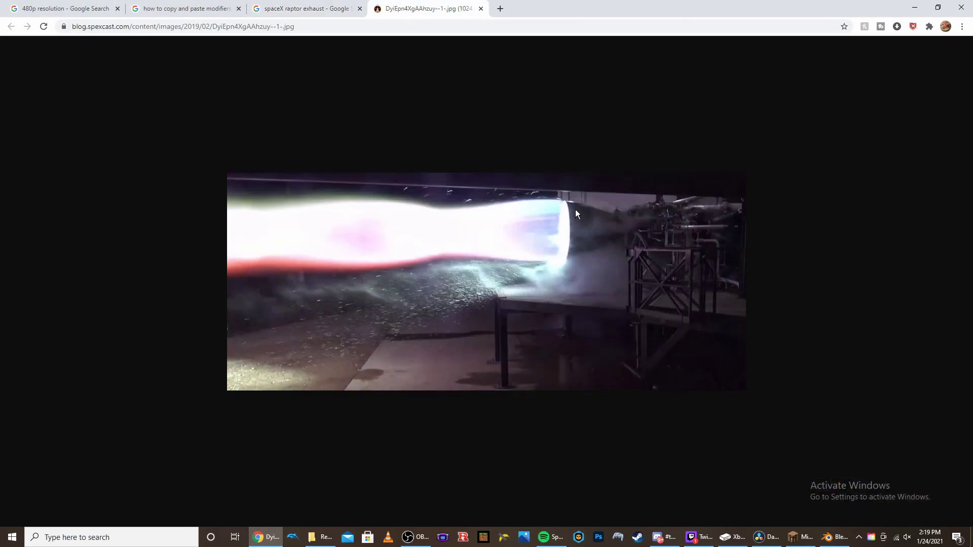
left_click(344, 6)
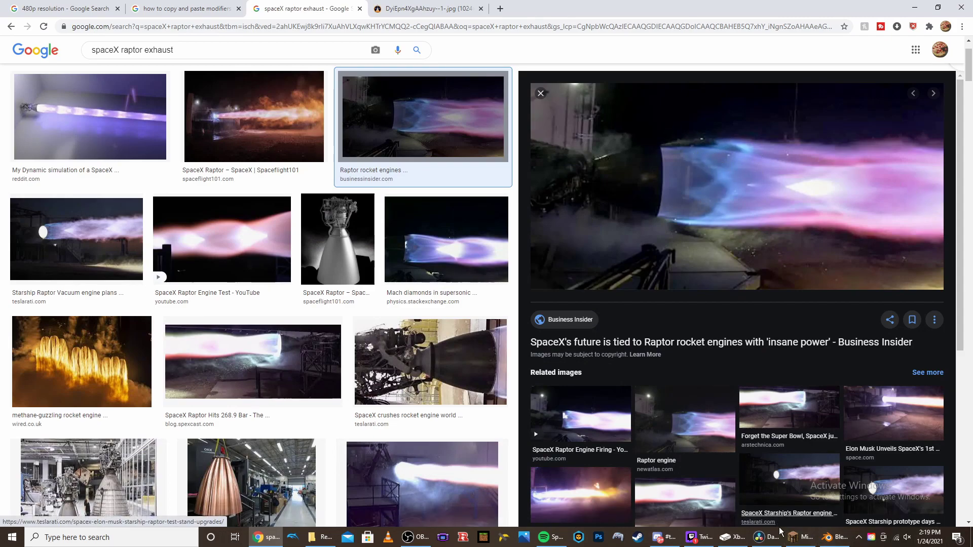
left_click(843, 540)
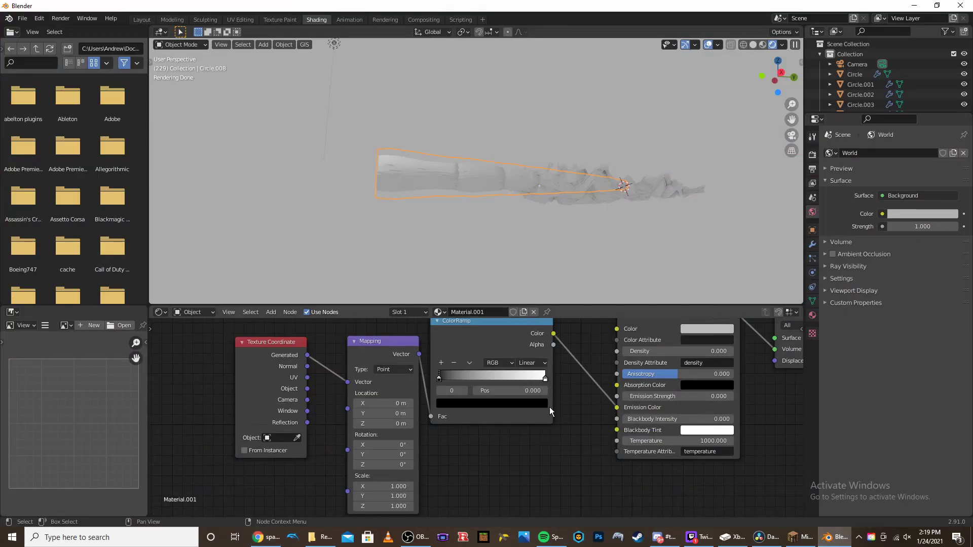
Move the ColorRamp's black stop close to the middle and its white stop inward to narrow the gradient.
scroll(550, 407, "up", 2)
left_click_drag(422, 361, 534, 364)
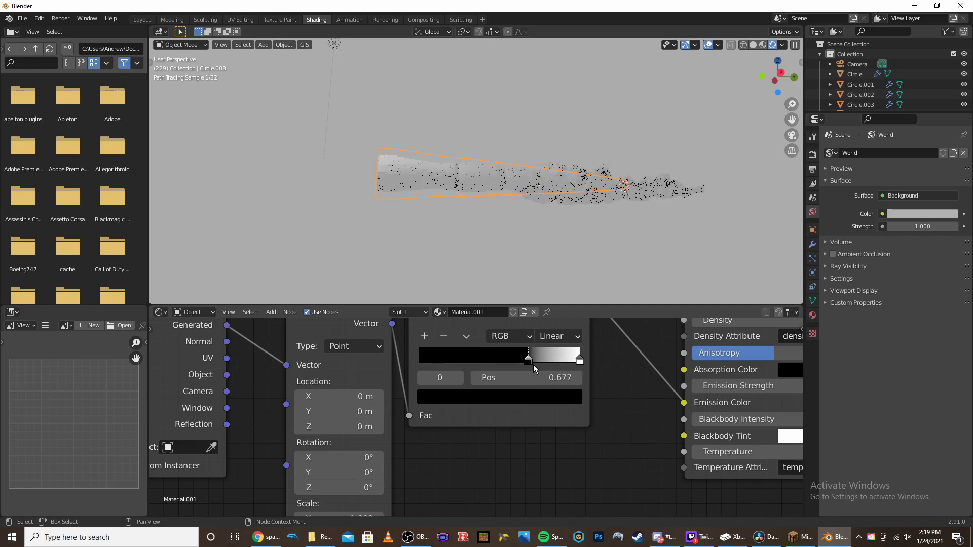
left_click(580, 358)
left_click_drag(527, 362, 488, 365)
left_click_drag(580, 364, 530, 363)
Set the ColorRamp's white stop to blue with hue 0.652, saturation 0.720 and value 0.935.
left_click(527, 401)
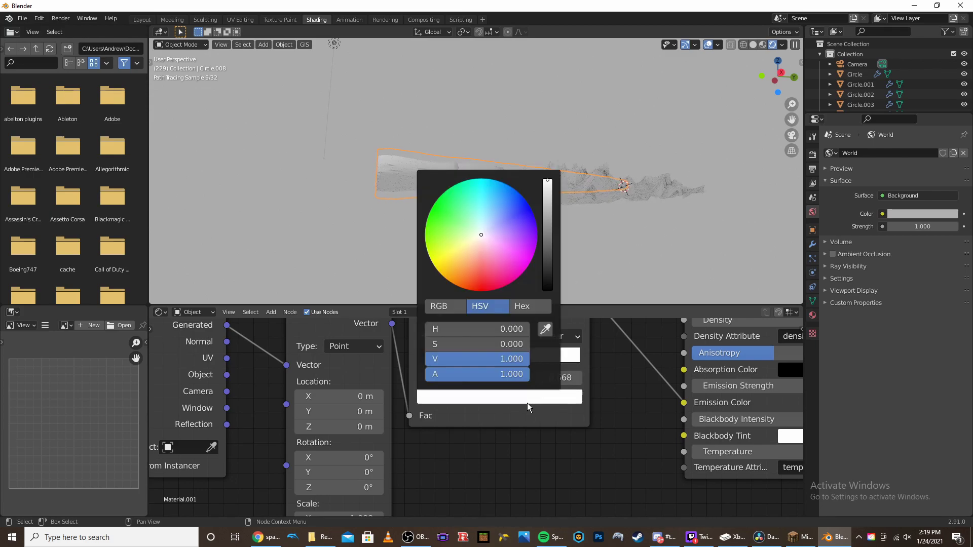
mouse_move(482, 230)
left_mouse_down()
mouse_move(513, 213)
mouse_move(547, 223)
mouse_move(547, 186)
left_mouse_up()
left_click_drag(513, 213, 514, 212)
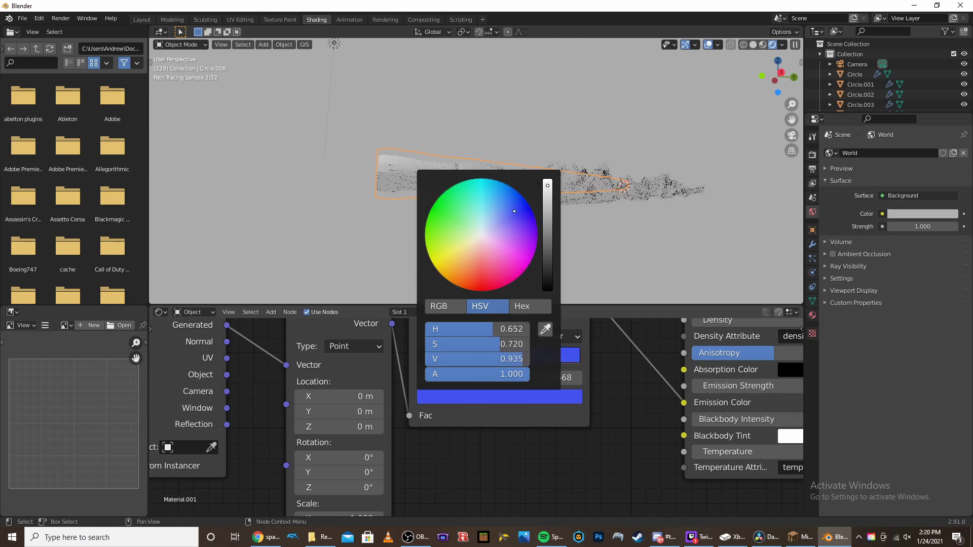
Brighten the ColorRamp's black stop and recolour it magenta-purple.
left_click(483, 359)
left_click(514, 401)
left_click(527, 401)
scroll(498, 255, "up", 15)
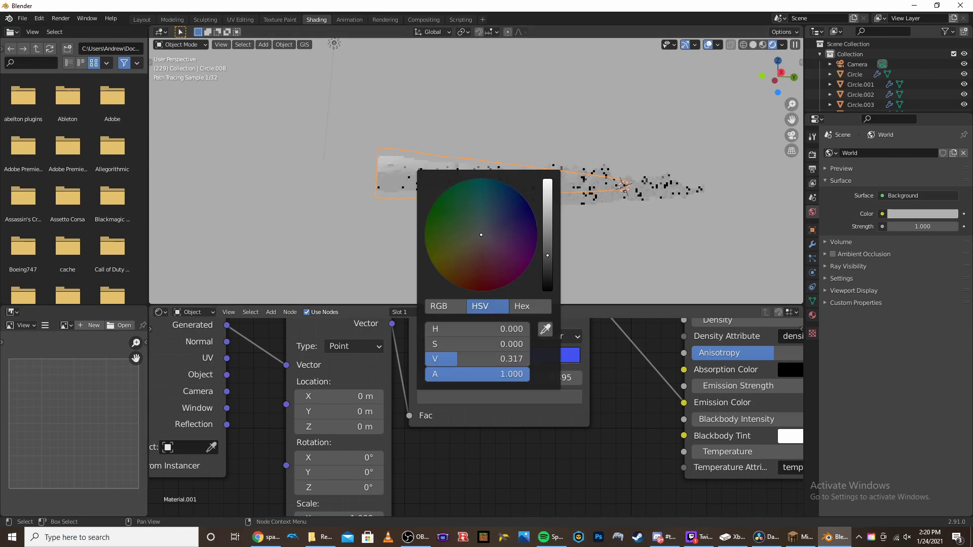
left_click_drag(498, 256, 517, 247)
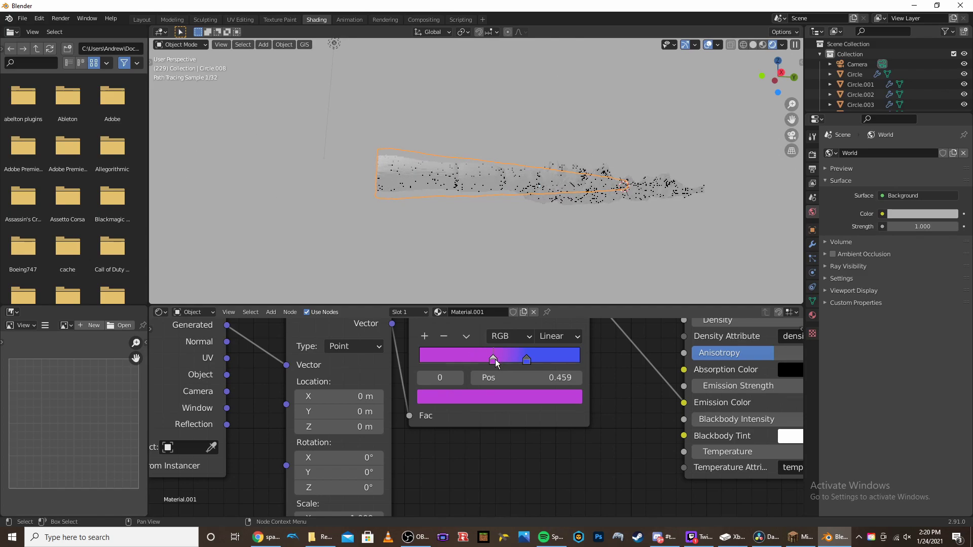
Add a third stop to the ColorRamp at position 0.100 and colour it light pink.
left_click(425, 336)
left_click_drag(511, 361, 435, 365)
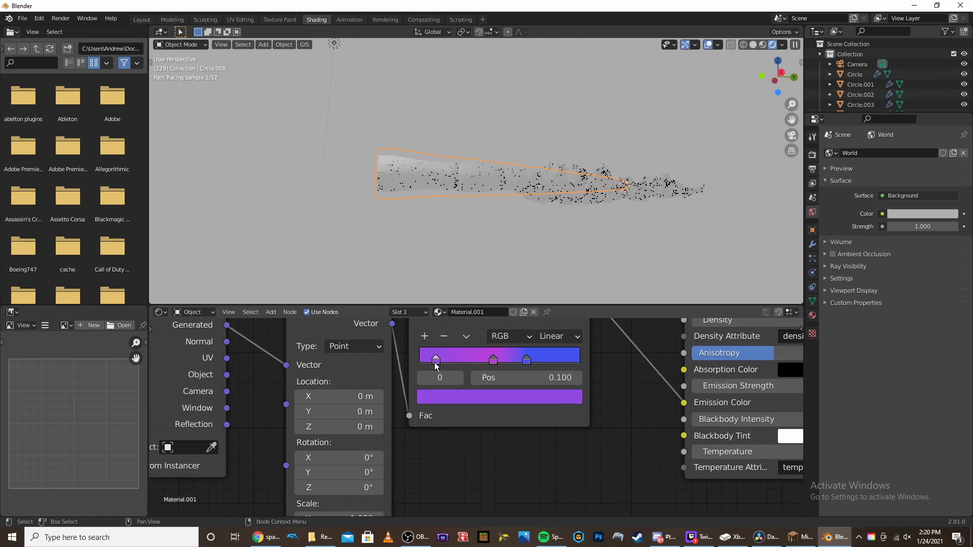
left_click(501, 396)
left_click_drag(512, 260, 501, 241)
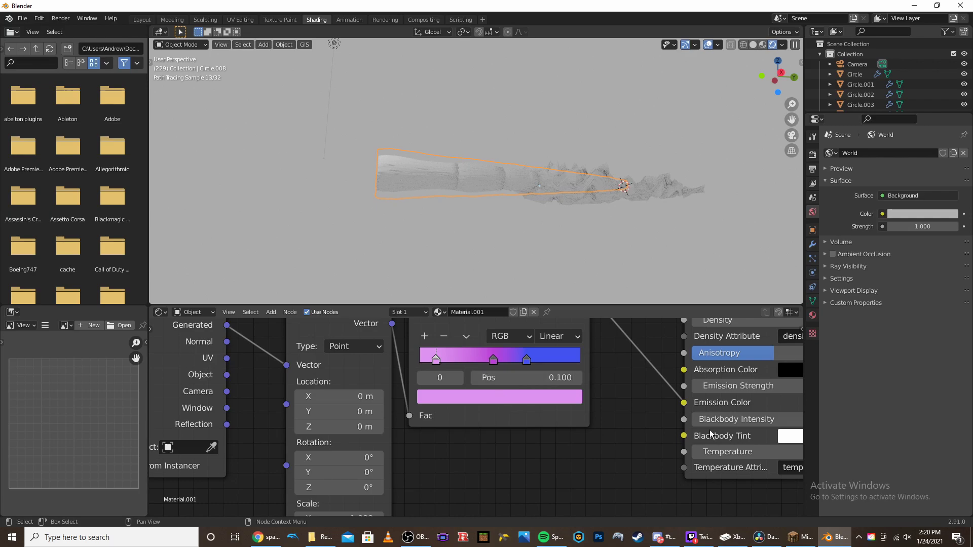
left_click(488, 404)
left_click_drag(528, 200, 491, 236)
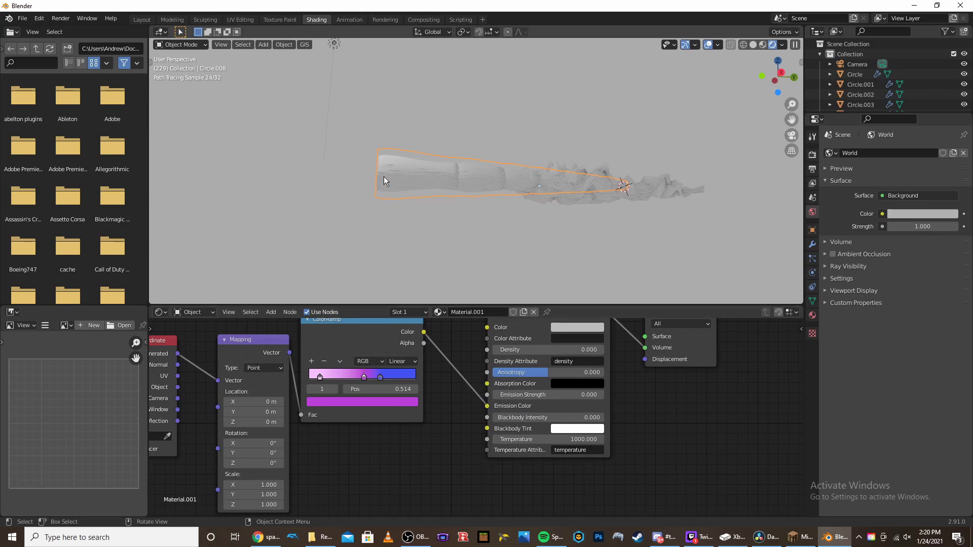
Reselect the outer plume tube and set its Principled Volume emission strength to 3.000.
left_click(474, 105)
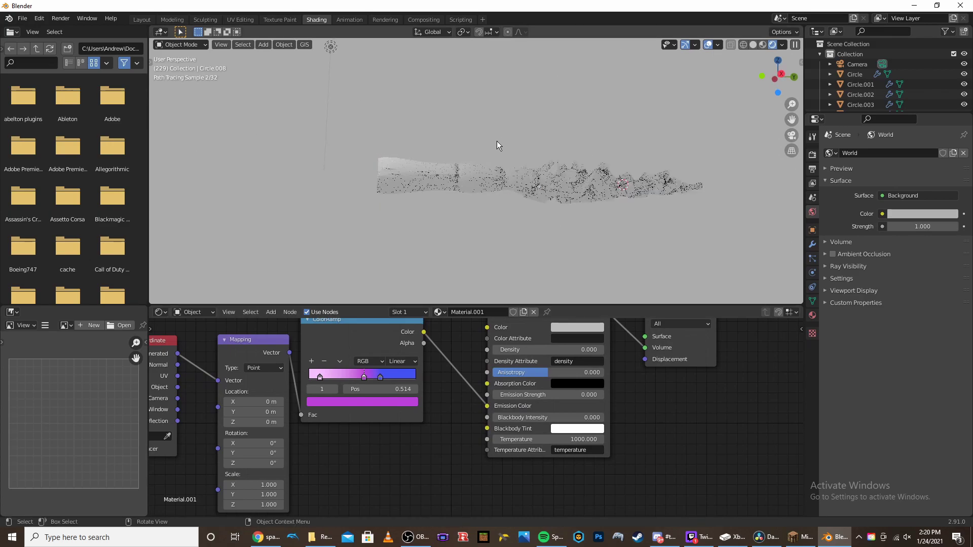
left_click(417, 153)
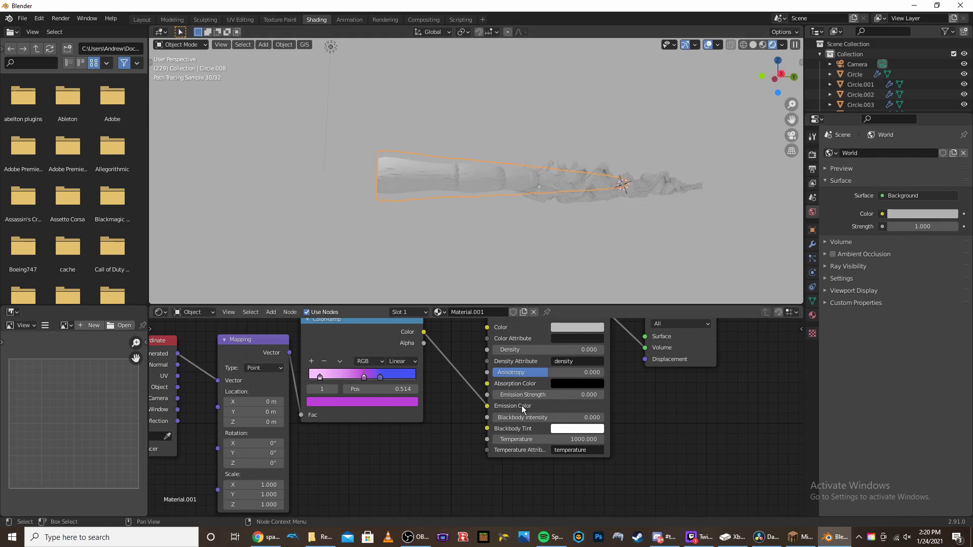
left_click_drag(530, 396, 566, 396)
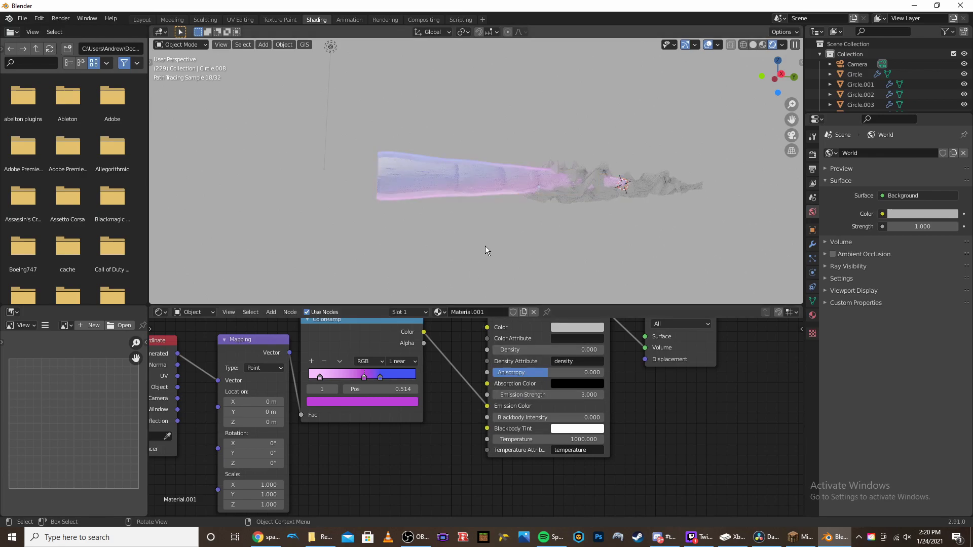
Adjust the Mapping node's rotation to X 234°, Y -171° and Z 318° so the gradient runs along the plume's length.
scroll(483, 245, "down", 2)
middle_click_drag(614, 187, 592, 240)
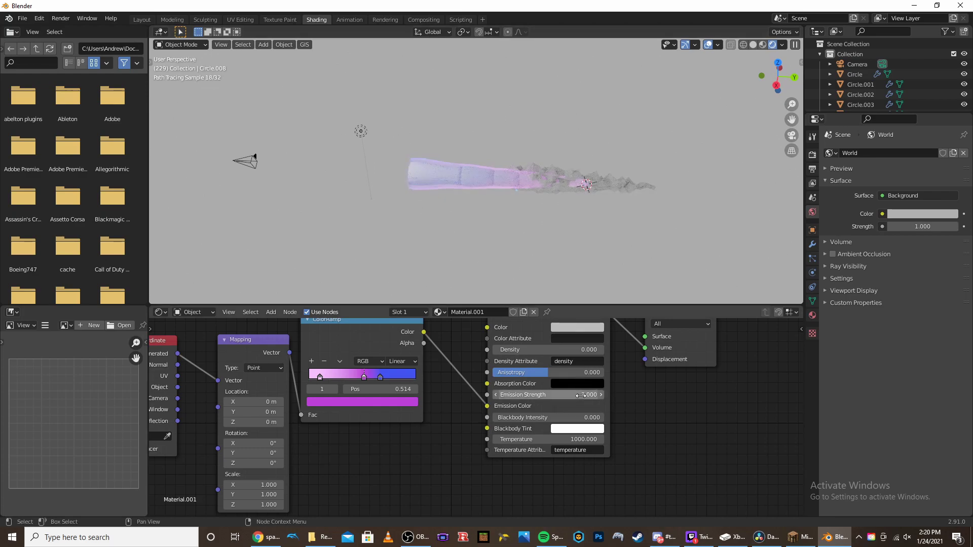
middle_click_drag(376, 244, 593, 172)
middle_click_drag(655, 217, 507, 135)
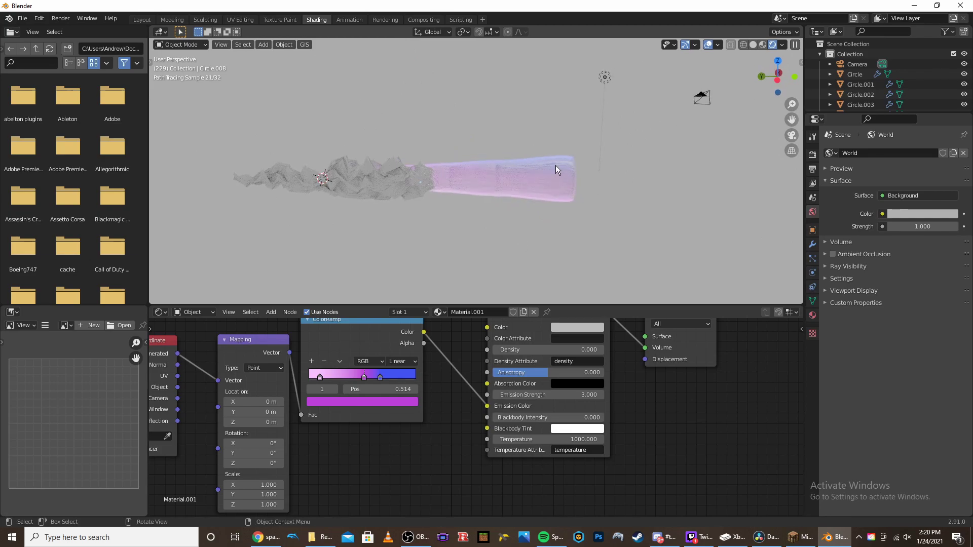
middle_click_drag(574, 141, 352, 297)
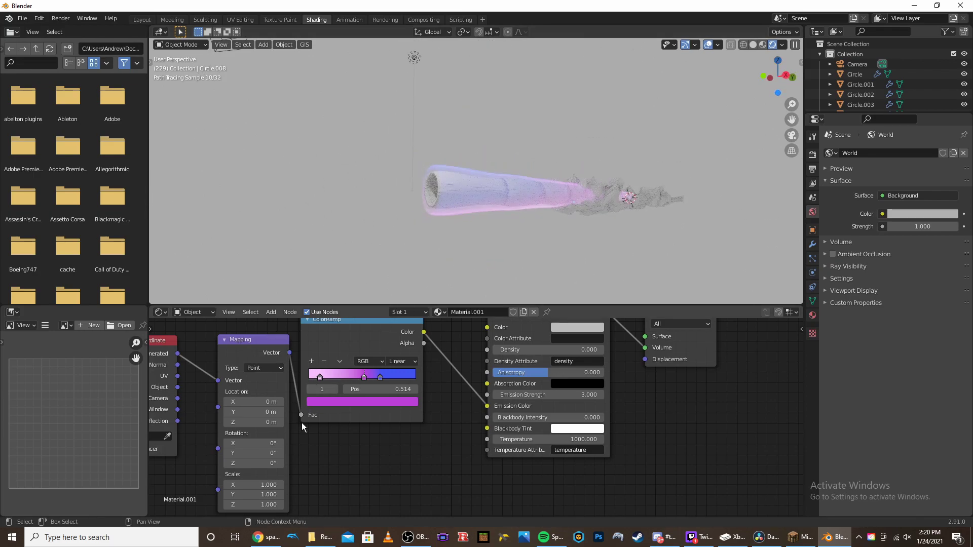
middle_click_drag(305, 413, 357, 385)
middle_click_drag(456, 264, 433, 148)
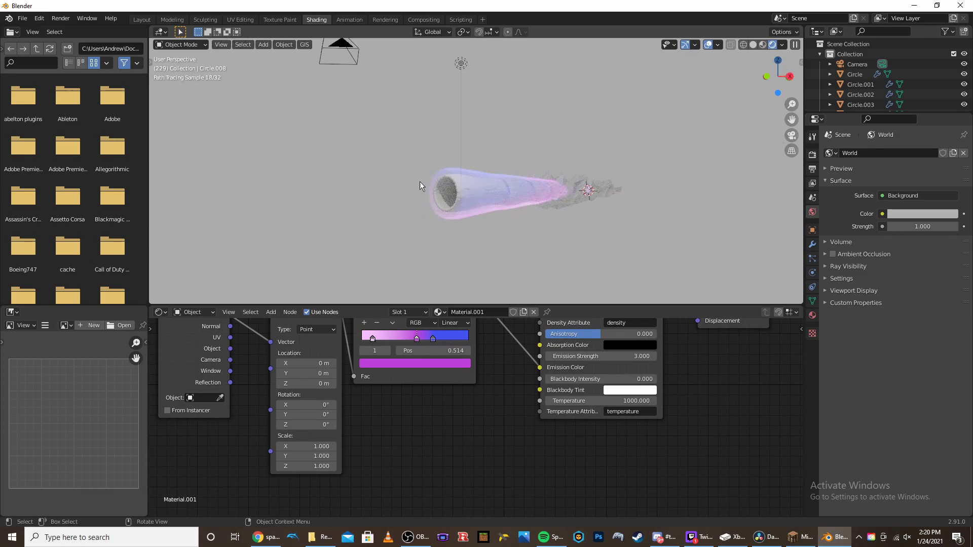
left_click_drag(306, 405, 284, 405)
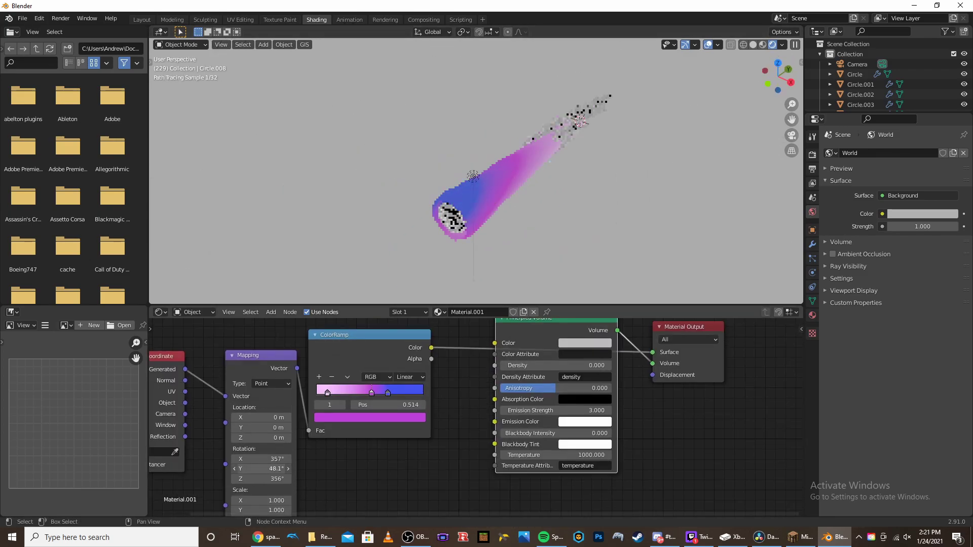
left_click_drag(261, 479, 292, 479)
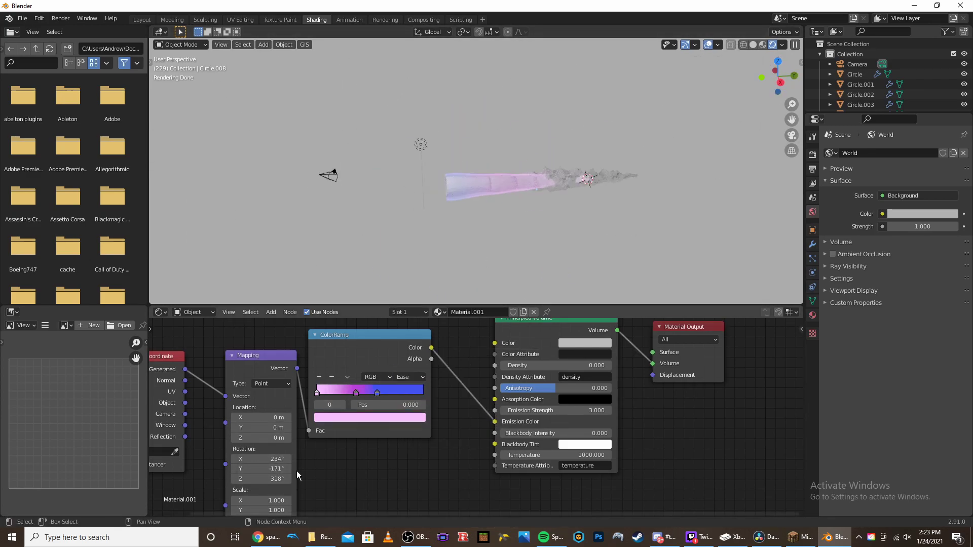
Raise the Principled Volume's emission strength to 31.200.
scroll(296, 476, "up", 2)
mouse_move(405, 218)
middle_mouse_down()
mouse_move(440, 158)
mouse_move(435, 212)
mouse_move(500, 191)
middle_mouse_up()
mouse_move(329, 389)
middle_mouse_down()
mouse_move(318, 464)
mouse_move(320, 401)
middle_mouse_up()
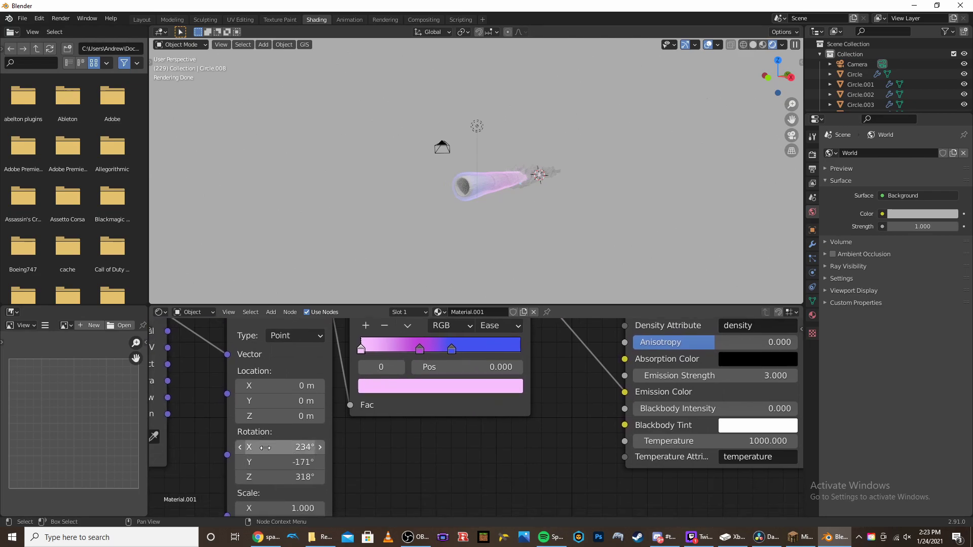
middle_click_drag(483, 197, 415, 150)
scroll(558, 423, "down", 3)
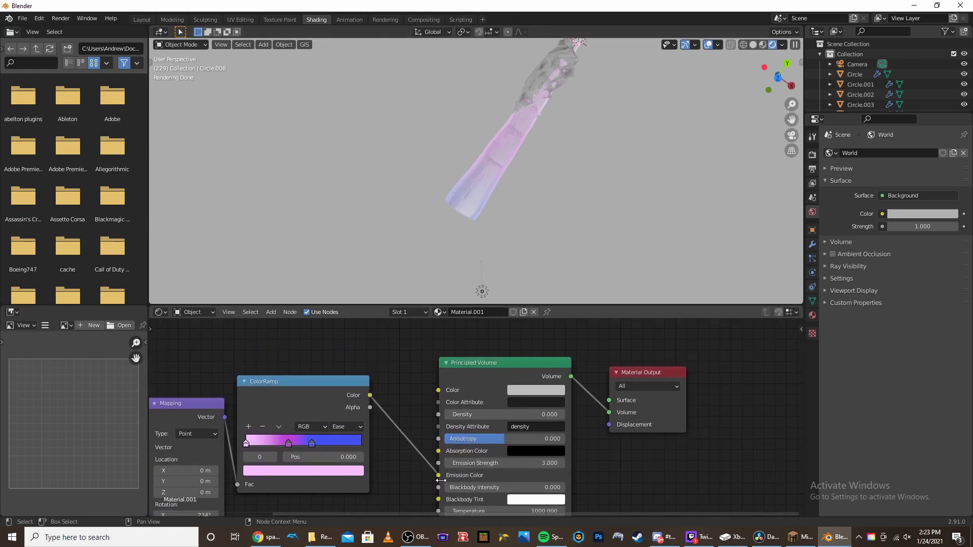
mouse_move(499, 463)
left_mouse_down()
mouse_move(552, 463)
mouse_move(520, 464)
left_mouse_up()
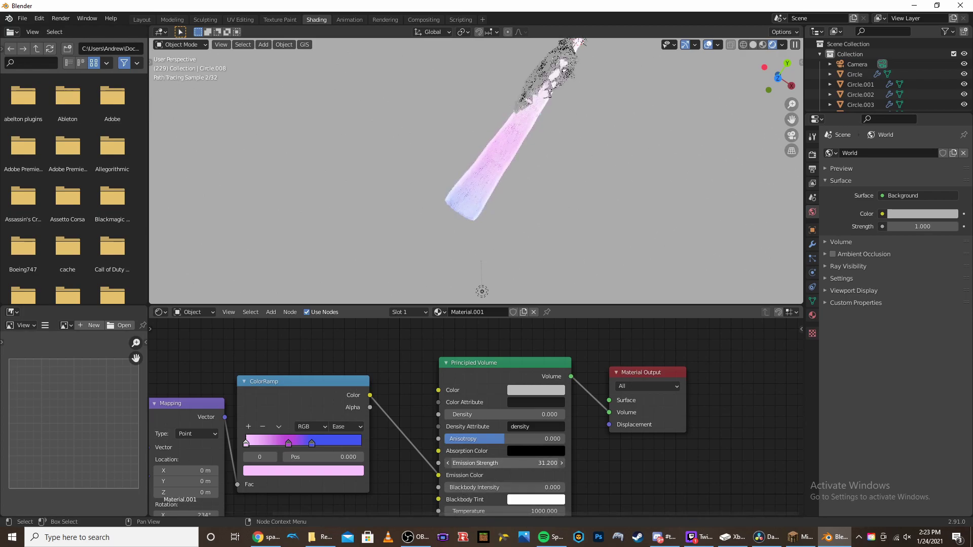
Preview the ColorRamp through the Material Output's Surface input with Ease interpolation, and reconnect its colour to Emission Color.
left_click_drag(438, 476, 609, 400)
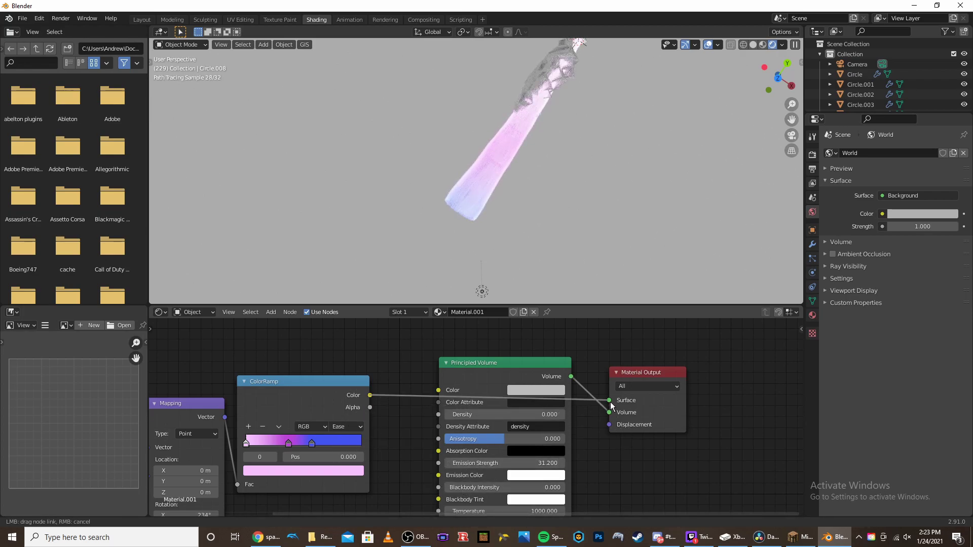
middle_click_drag(507, 205, 583, 126)
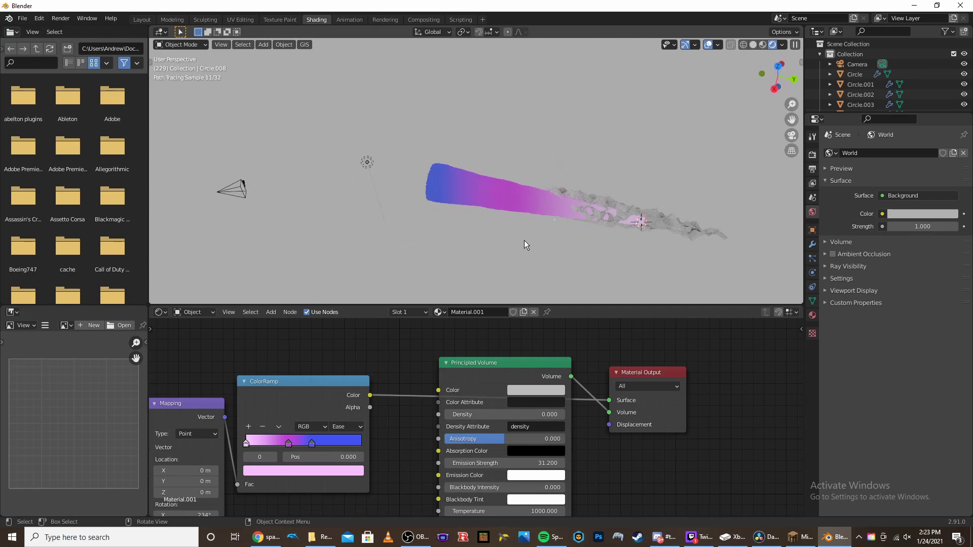
middle_click_drag(349, 396, 408, 366)
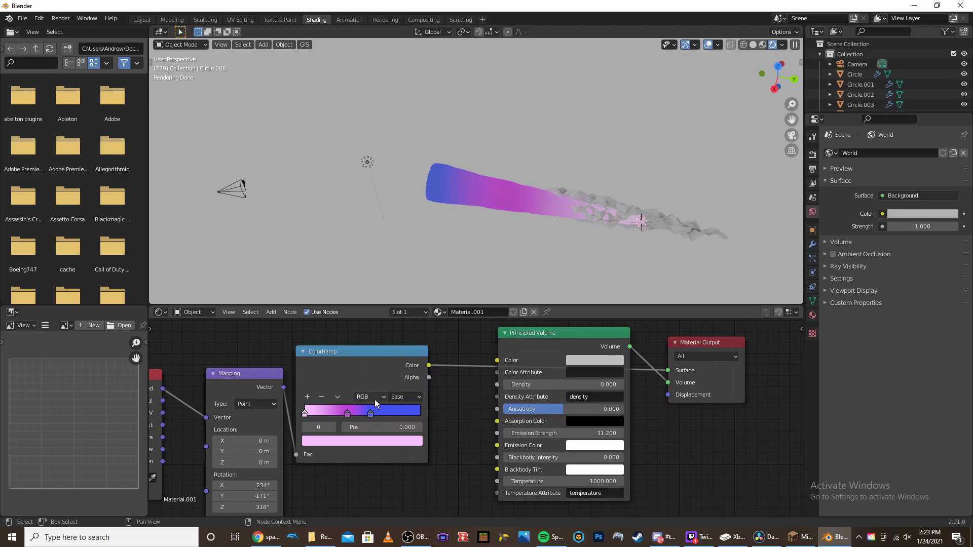
left_click(406, 397)
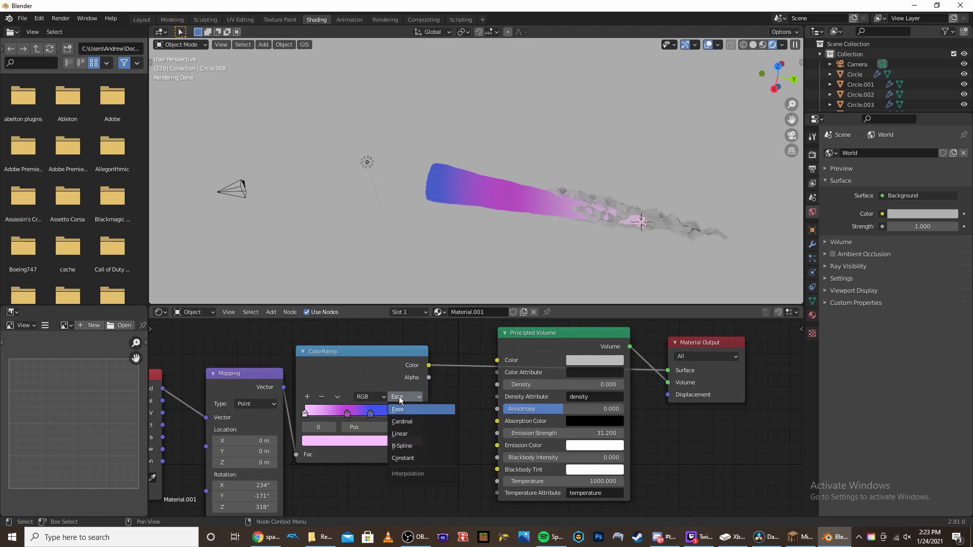
left_click(399, 408)
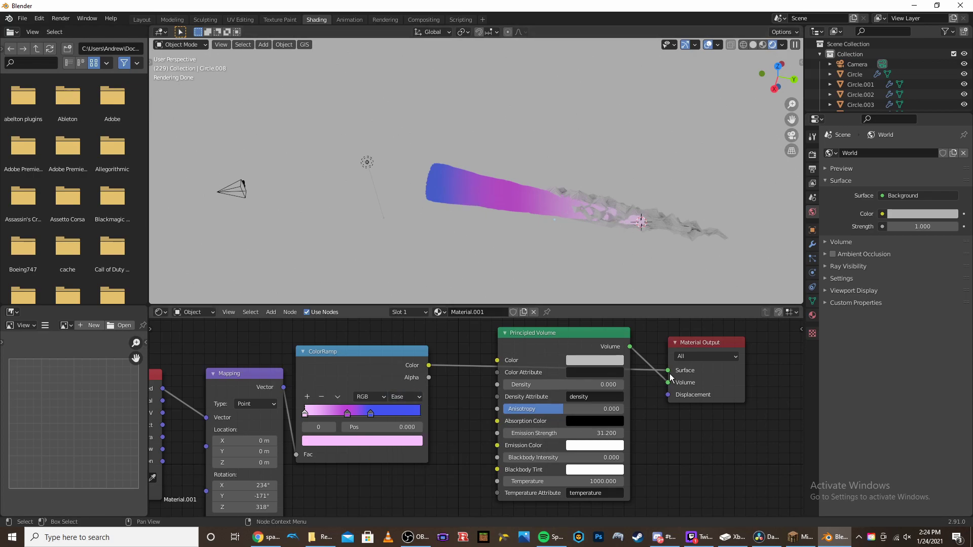
left_click_drag(668, 371, 494, 445)
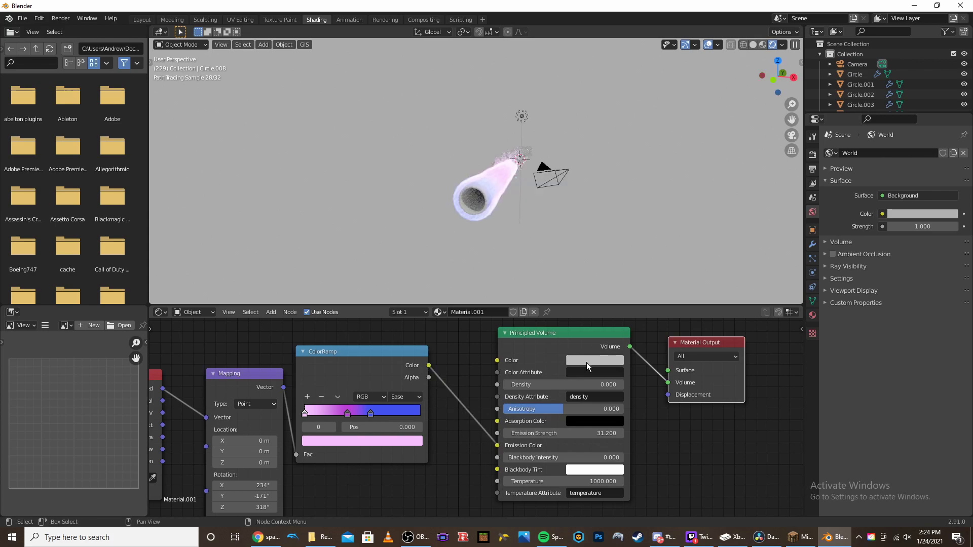
Select the inner tube Circle at the nozzle end and assign the existing Material.001 to it.
middle_click_drag(471, 213, 483, 203)
left_click(496, 186)
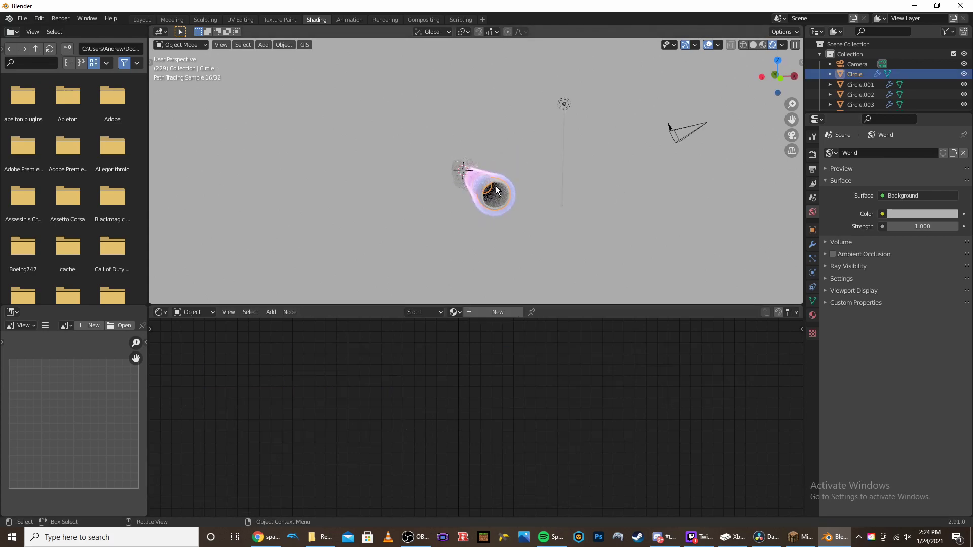
middle_click_drag(604, 205, 516, 243)
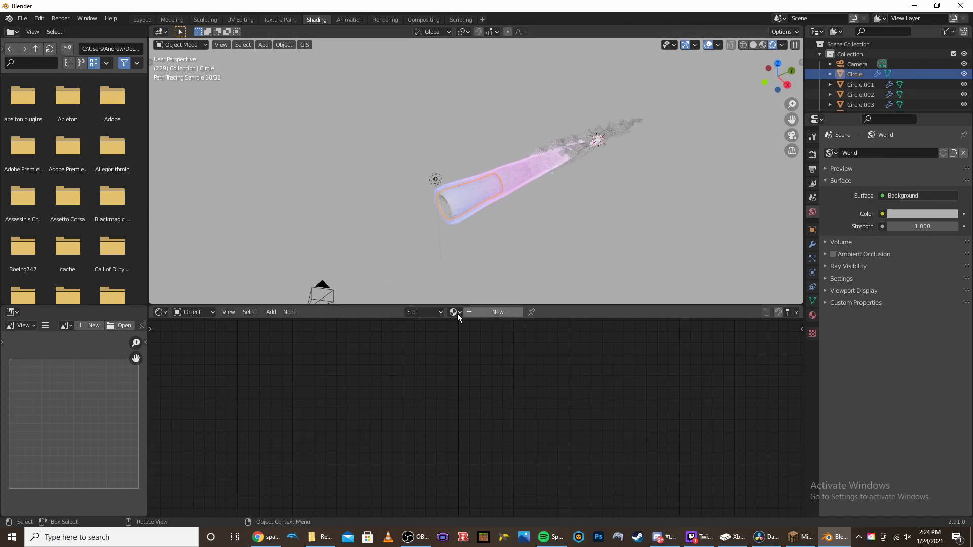
left_click(458, 313)
left_click(477, 344)
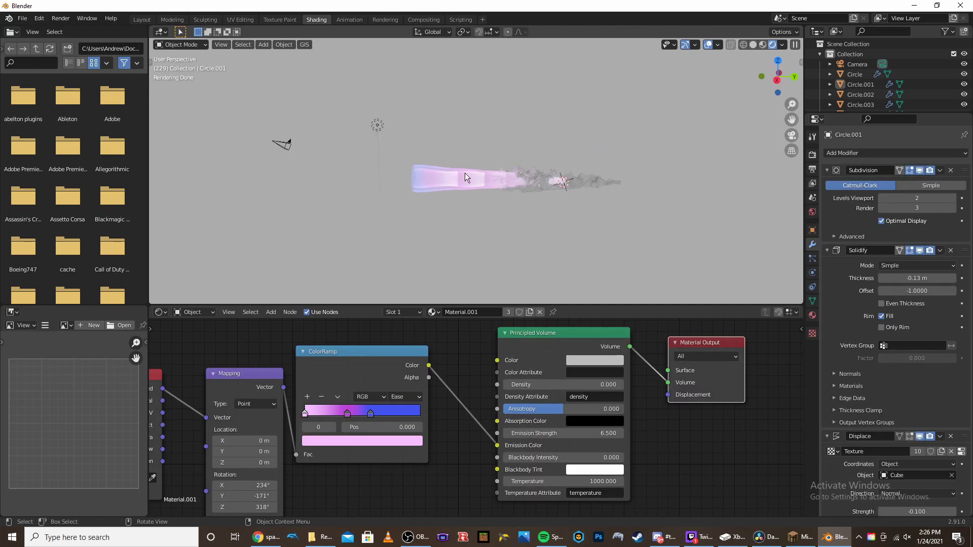
Assign Material.001 to the turbulent flame tail Circle.009 and make it a separate single-user copy.
scroll(489, 213, "up", 4)
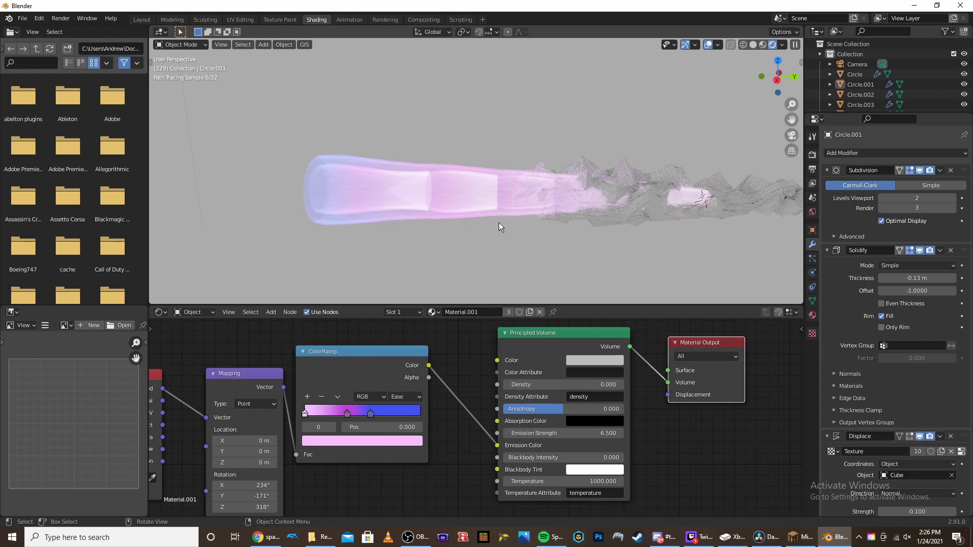
middle_click_drag(497, 187, 531, 263)
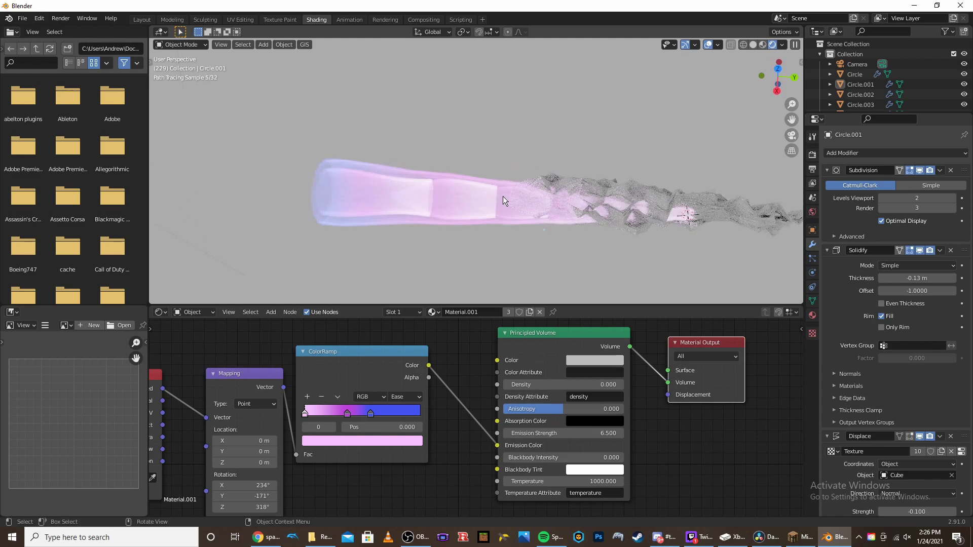
left_click(516, 210)
scroll(503, 217, "down", 3)
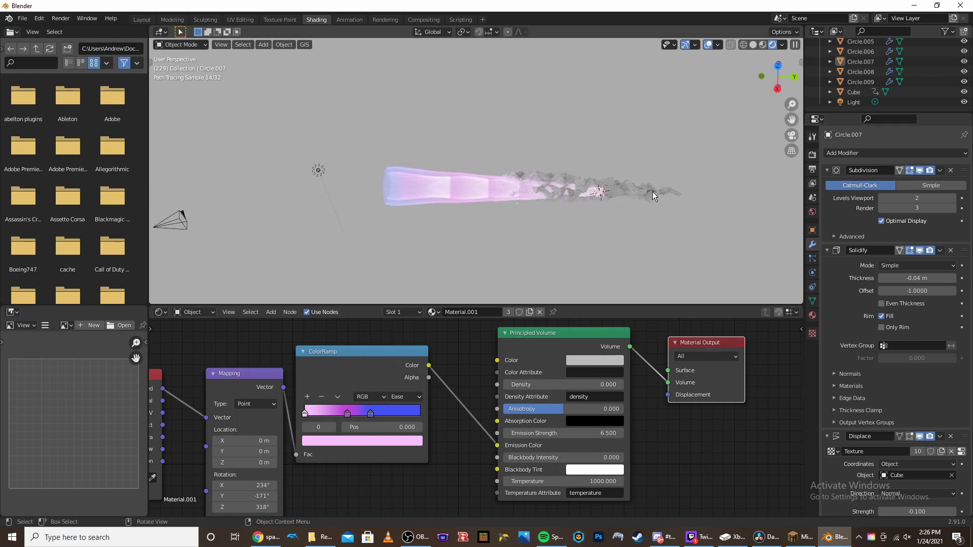
left_click(657, 192)
left_click(454, 312)
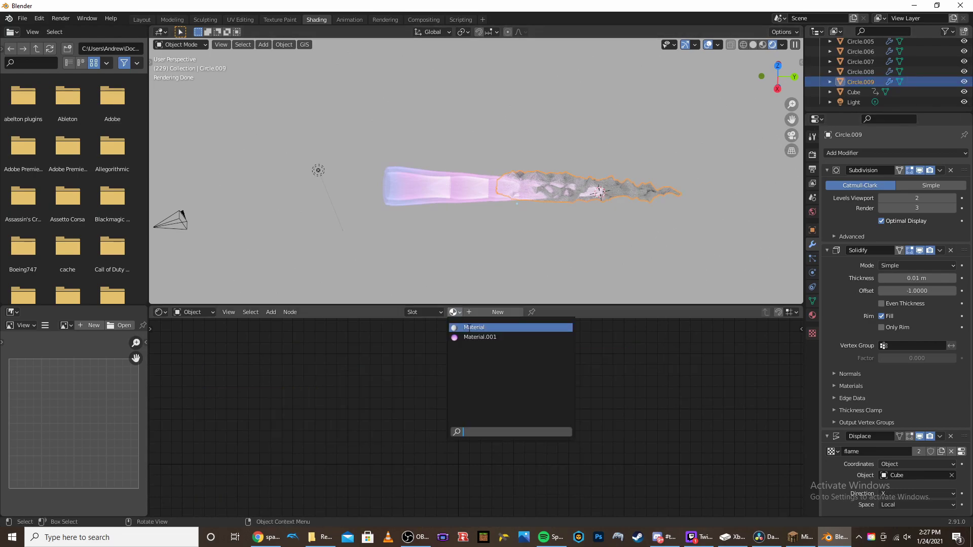
left_click(473, 339)
middle_click_drag(563, 221, 535, 311)
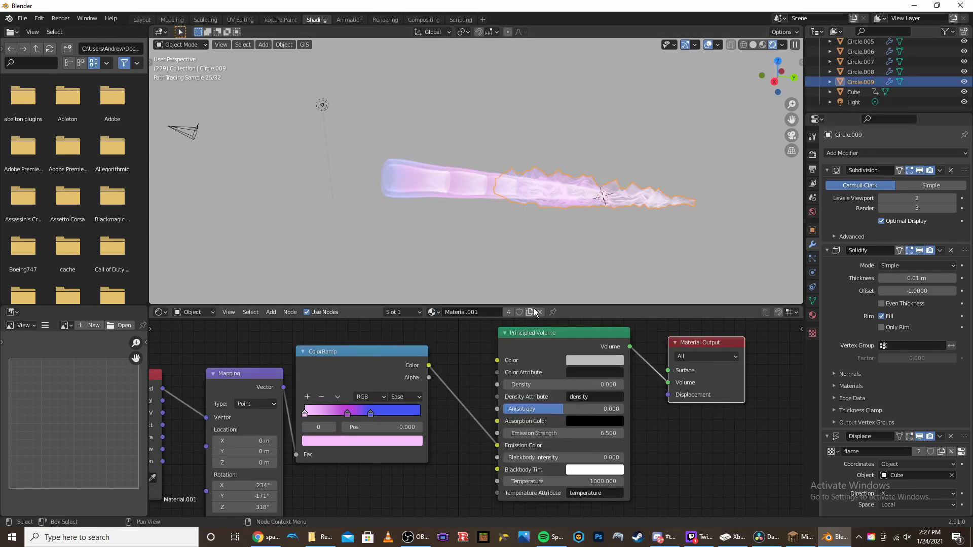
left_click(530, 312)
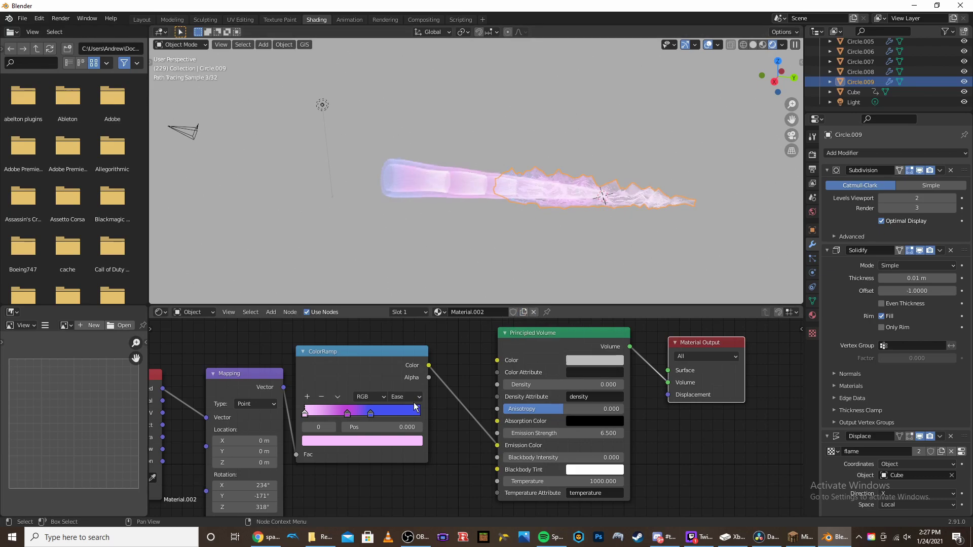
Remove the blue stop from the flame tail's ColorRamp and move the magenta stop toward the middle.
left_click(323, 396)
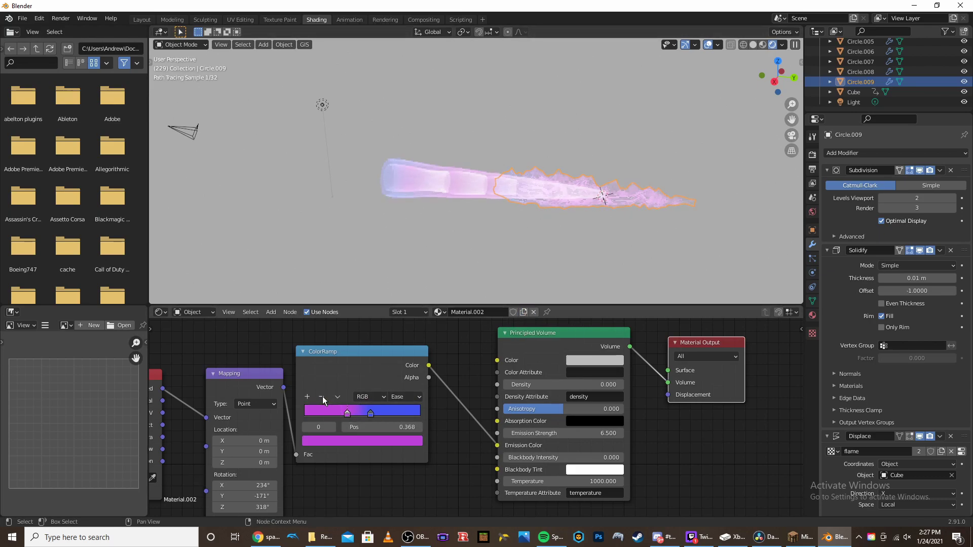
key("ctrl+z")
left_click(371, 415)
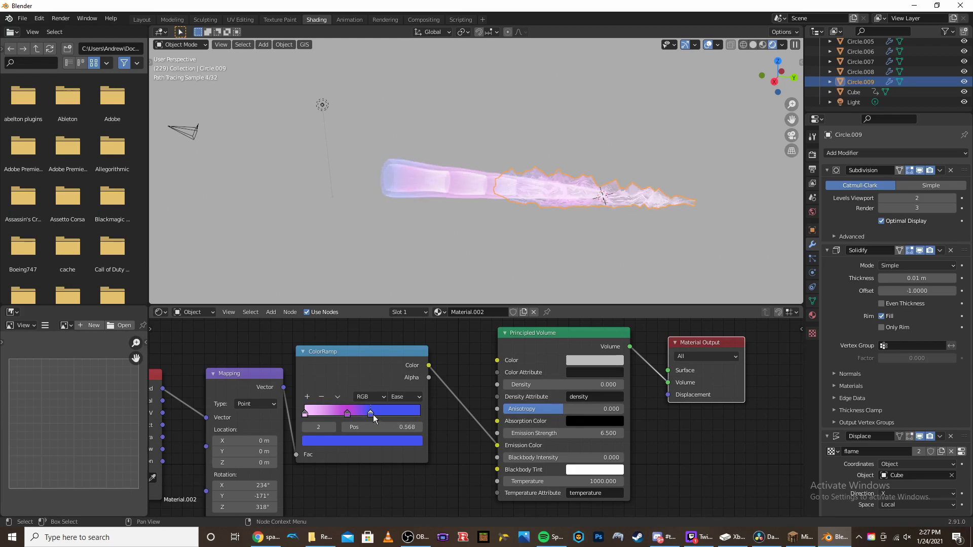
left_click(322, 397)
mouse_move(348, 419)
left_mouse_down()
mouse_move(408, 416)
mouse_move(344, 422)
mouse_move(362, 419)
left_mouse_up()
Switch to the Layout workspace and examine the whole shaded plume from several angles.
left_click(646, 195)
scroll(608, 197, "down", 5)
middle_click_drag(573, 213, 570, 196)
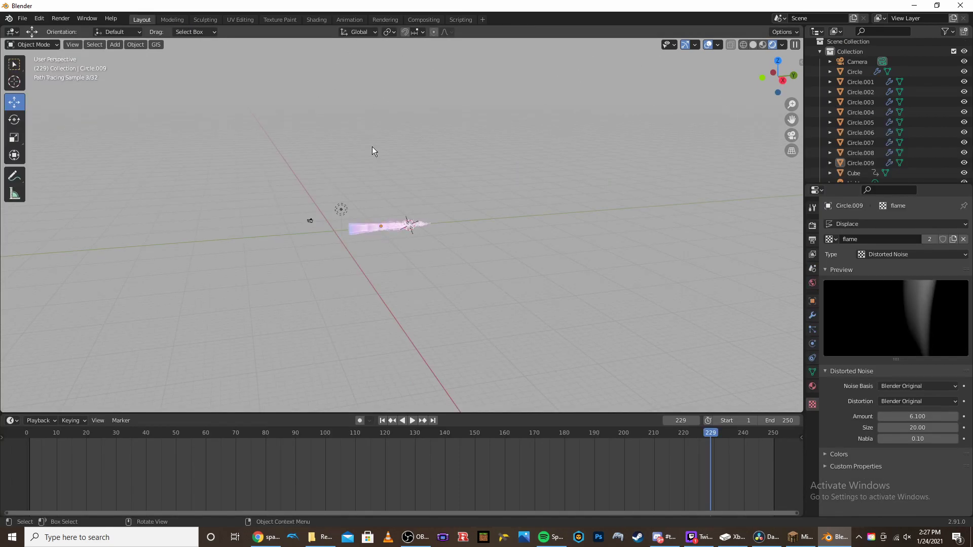
mouse_move(372, 147)
middle_mouse_down()
mouse_move(420, 192)
mouse_move(466, 184)
mouse_move(409, 182)
mouse_move(478, 158)
middle_mouse_up()
middle_click_drag(413, 169, 439, 213)
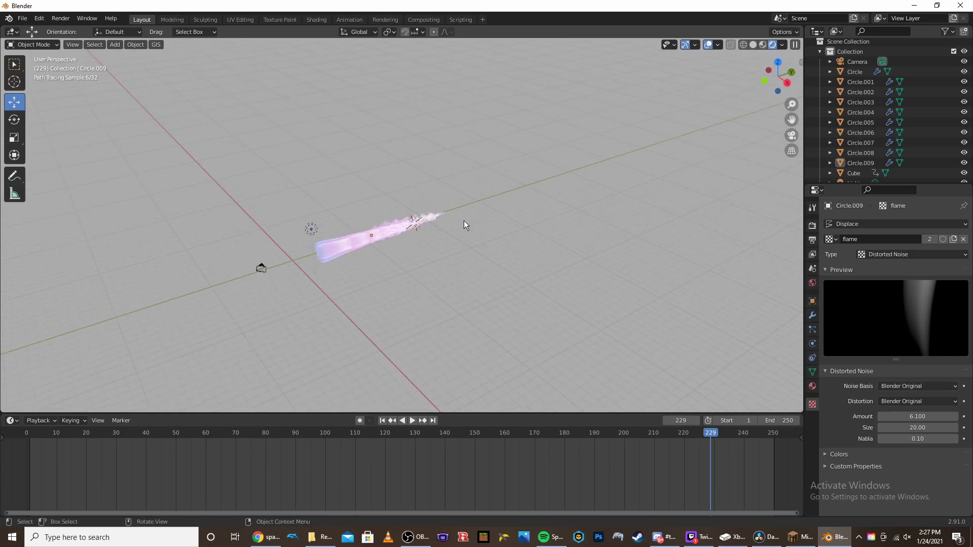